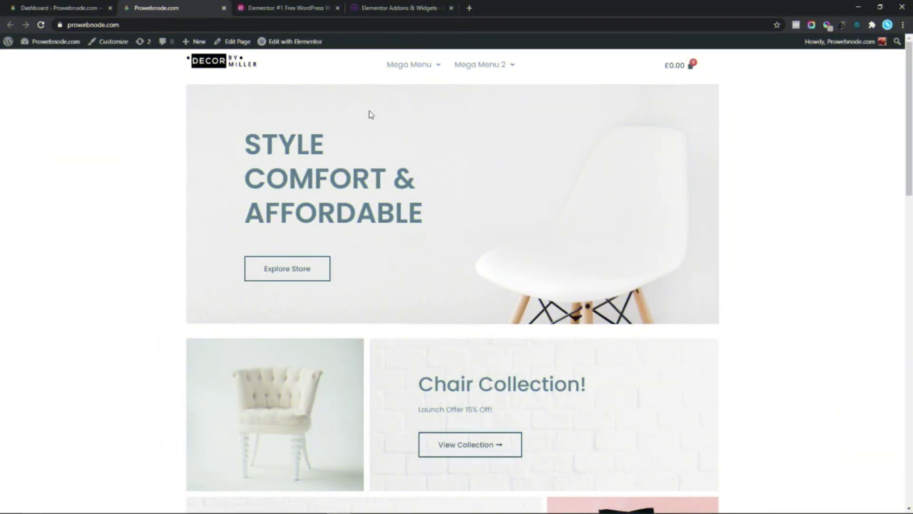
Step: Preview the two mega menus on the demo store and review the Elementor subscription plans and prices
mouse_move(417, 79)
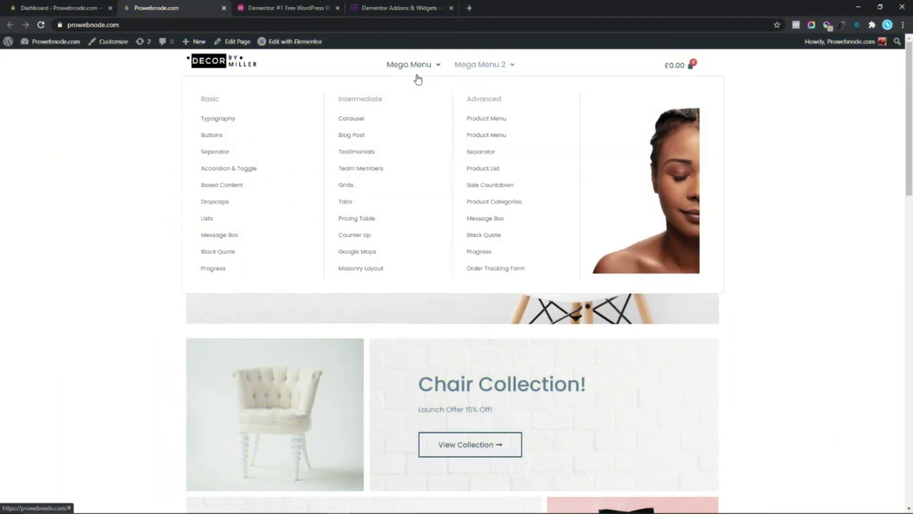
mouse_move(476, 73)
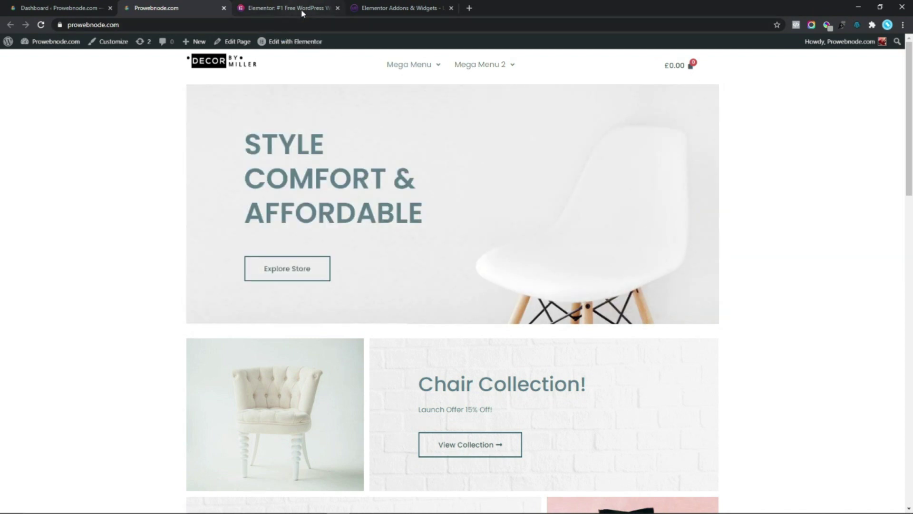
left_click(300, 8)
left_click(291, 50)
scroll(136, 190, "down", 2)
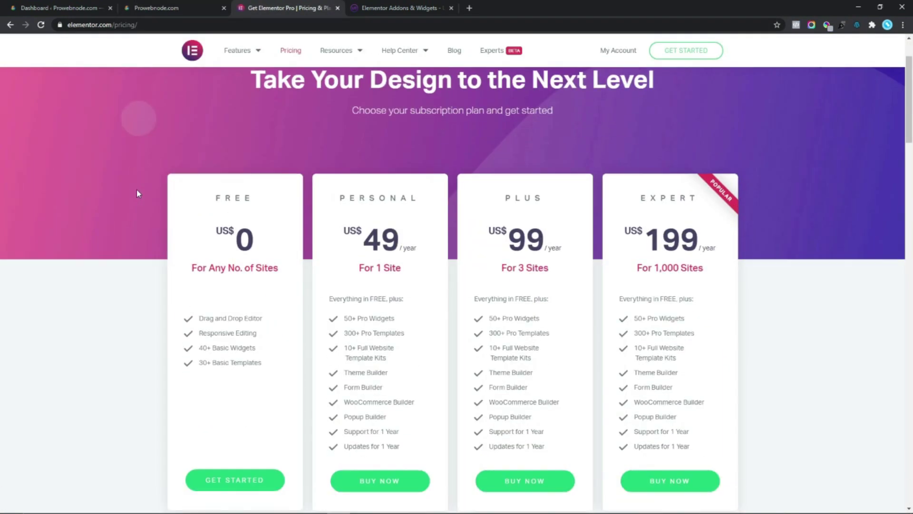
Step: Examine the Navigation Menu widget page on the Ultimate Addons for Elementor site
left_click(385, 8)
left_click(367, 62)
scroll(804, 183, "down", 2)
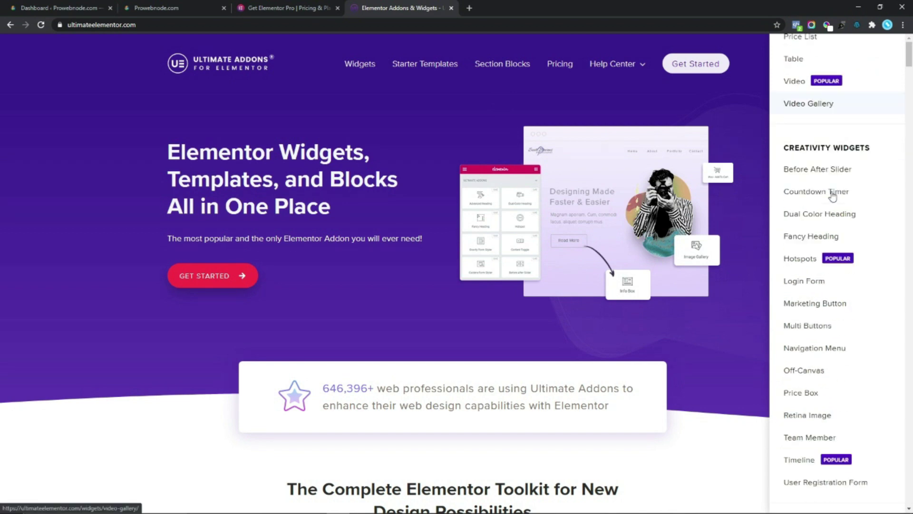
left_click(820, 345)
scroll(858, 329, "down", 9)
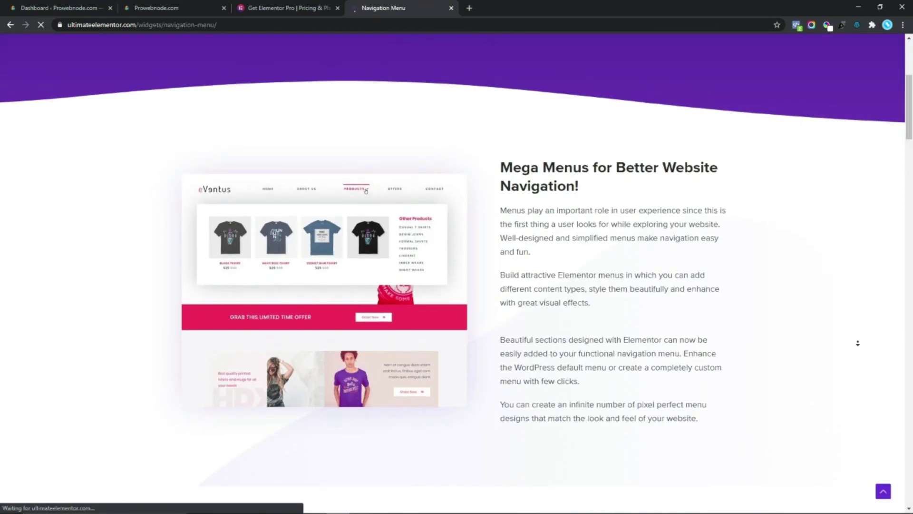
scroll(859, 346, "down", 10)
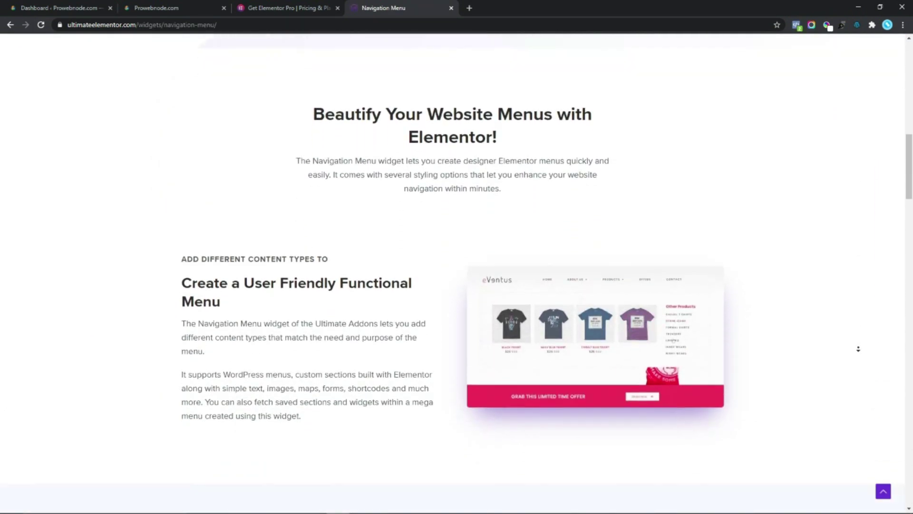
scroll(858, 349, "down", 12)
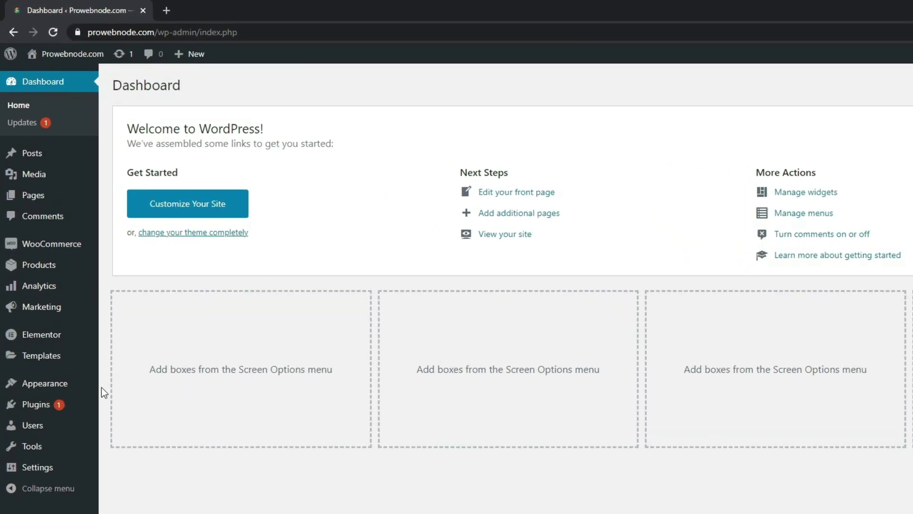
Step: Open the upload form for adding a new .zip plugin in the WordPress dashboard
mouse_move(90, 406)
left_click(158, 431)
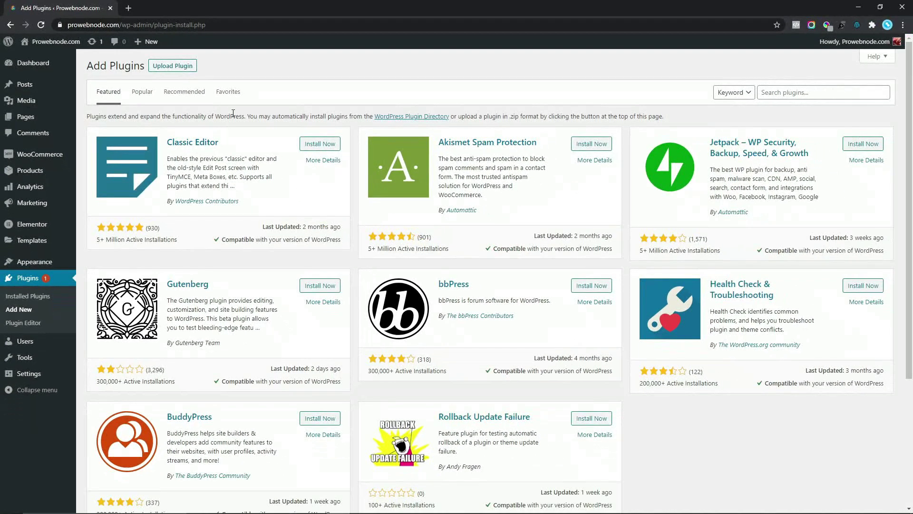
left_click(171, 71)
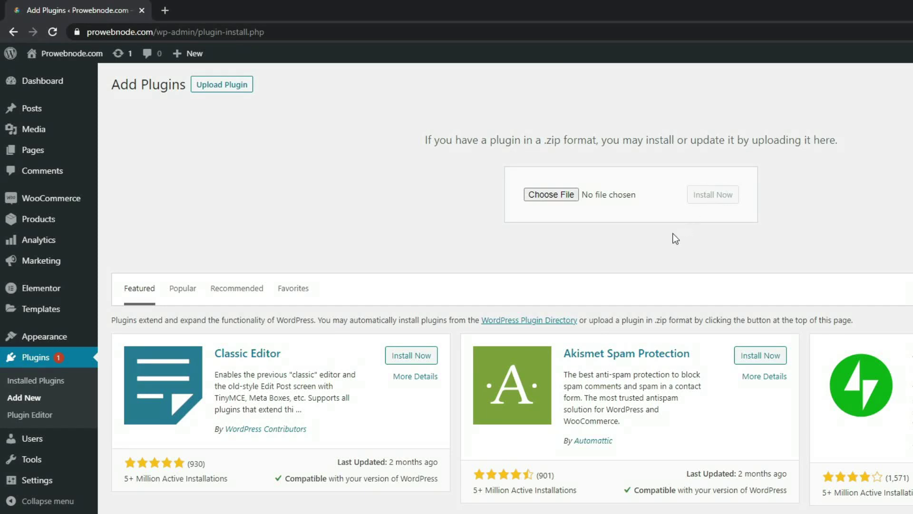
Step: Open the Elementor new-template dialog in a separate browser tab
mouse_move(81, 314)
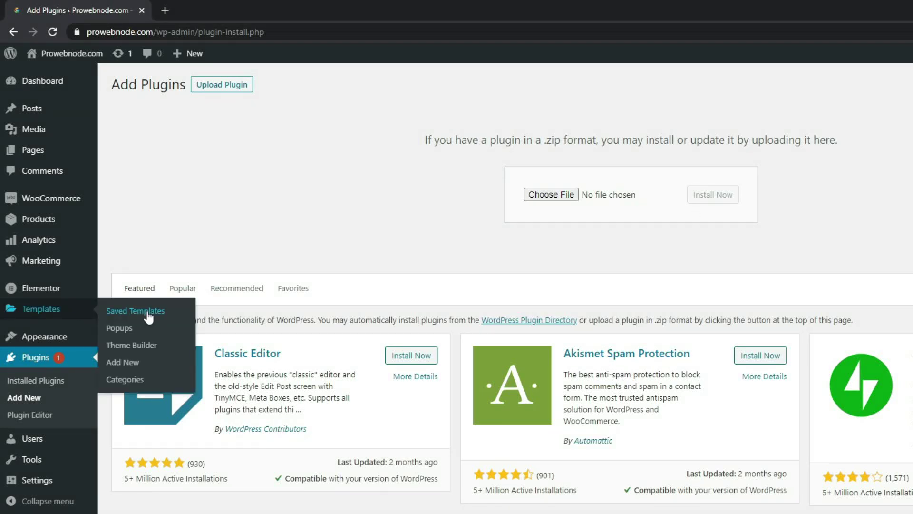
right_click(128, 366)
left_click(142, 383)
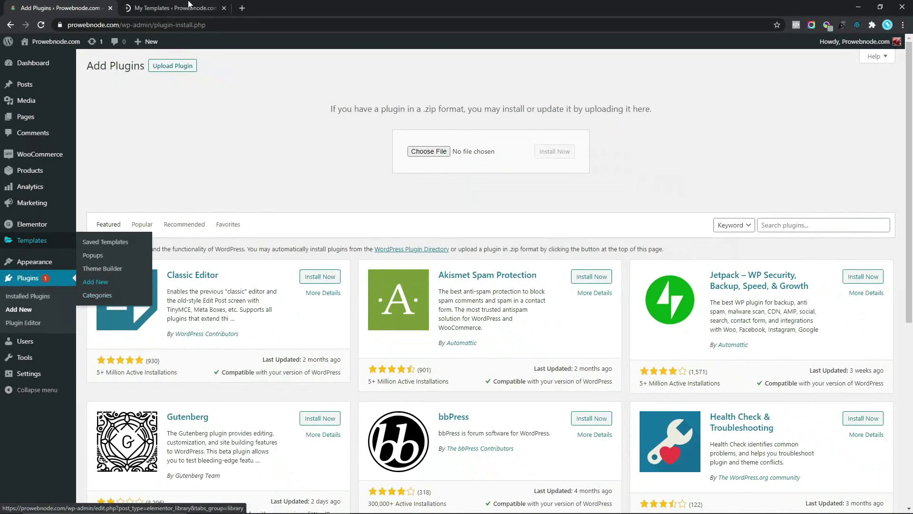
left_click(209, 10)
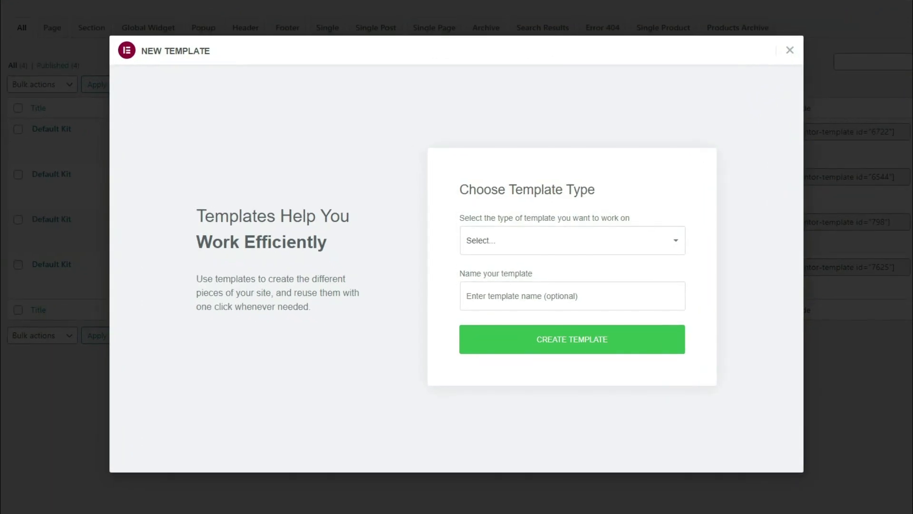
Step: Create a Header template named MEGA MENU HEADER and dismiss the block library
left_click(476, 244)
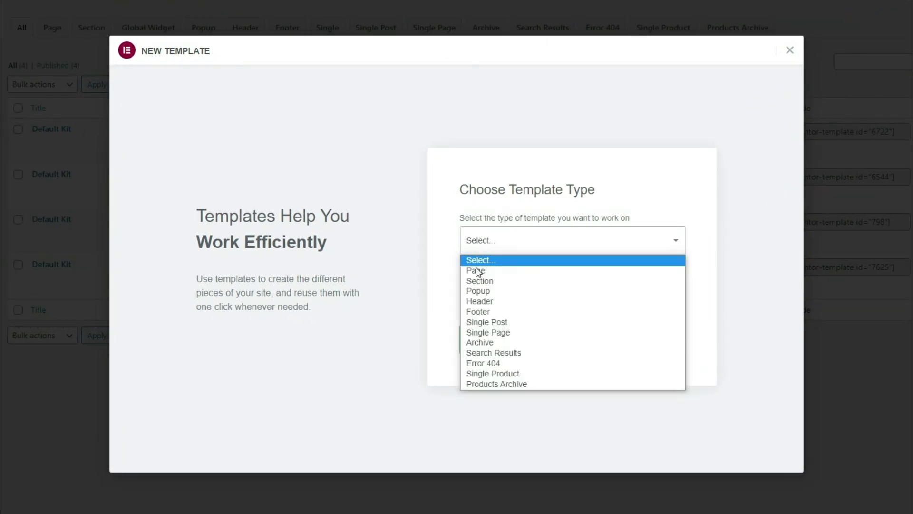
left_click(481, 301)
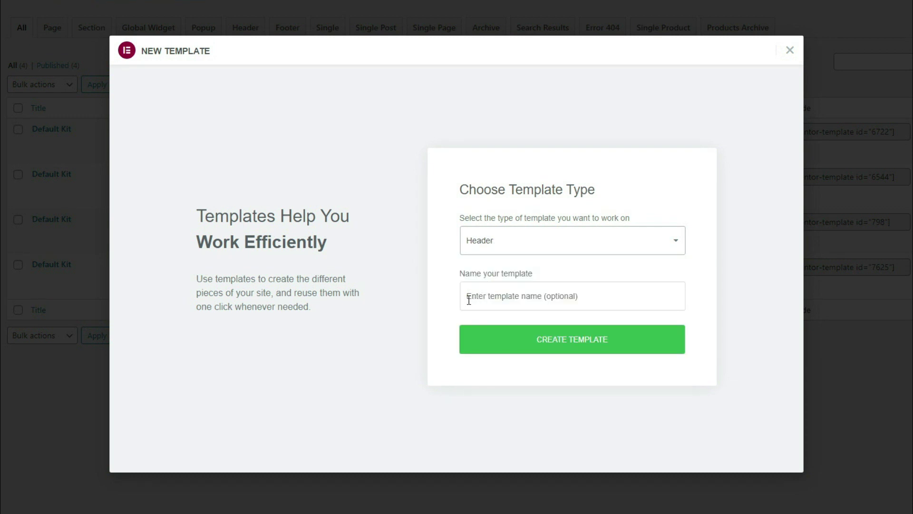
left_click(475, 299)
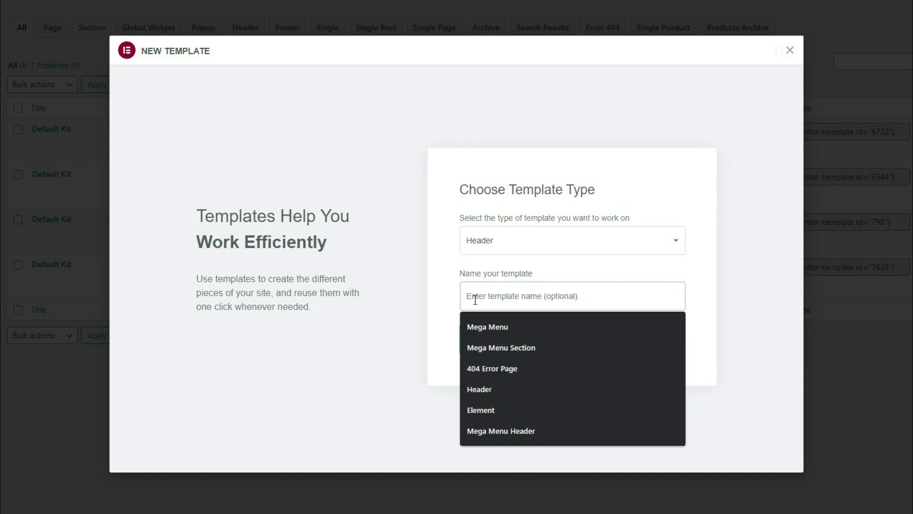
type("MEGA MENU HEADER")
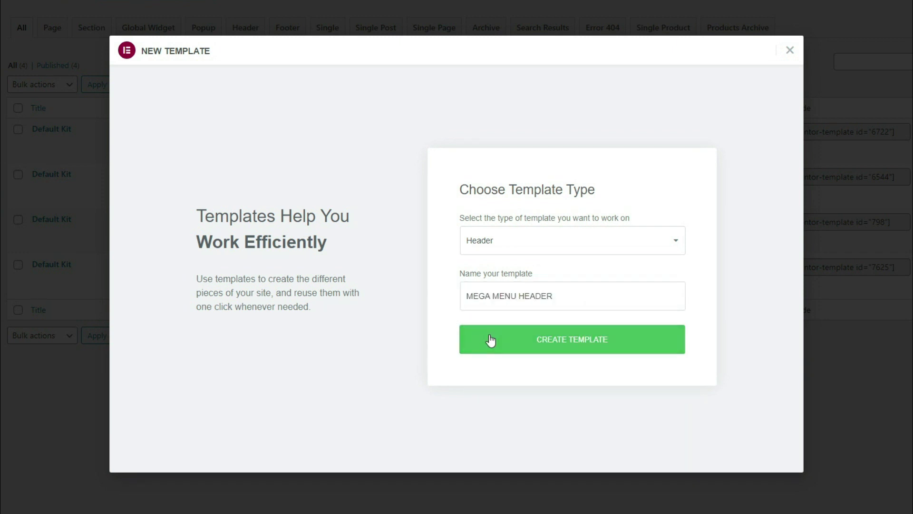
left_click(551, 348)
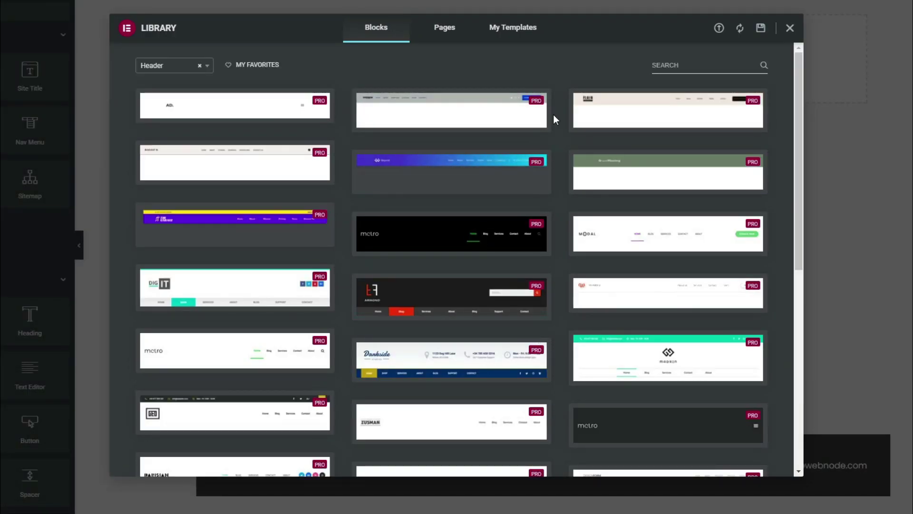
left_click(793, 28)
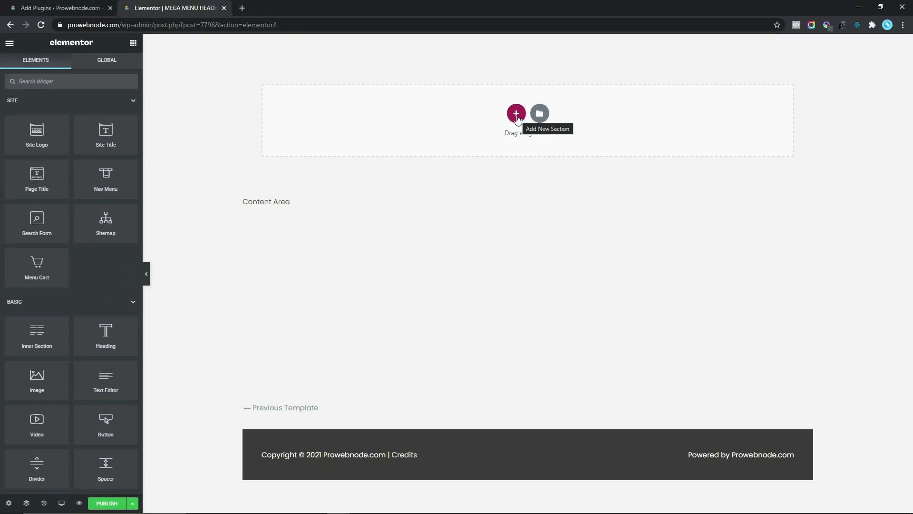
Step: Add a section with three equal columns and set its content width to Full Width
left_click(516, 114)
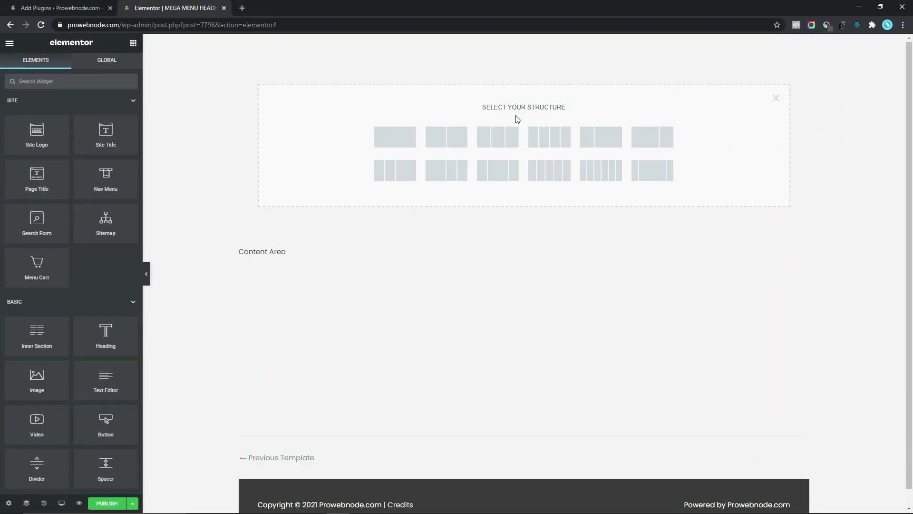
left_click(487, 136)
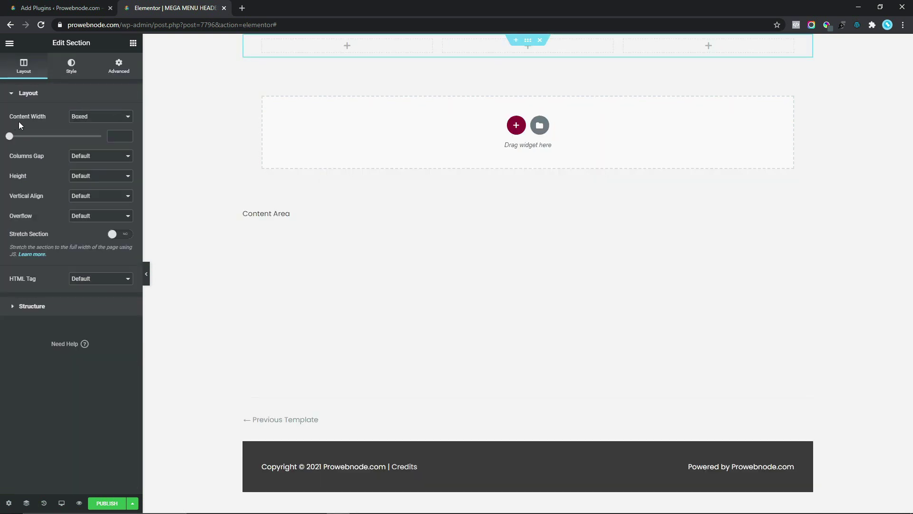
left_click(78, 117)
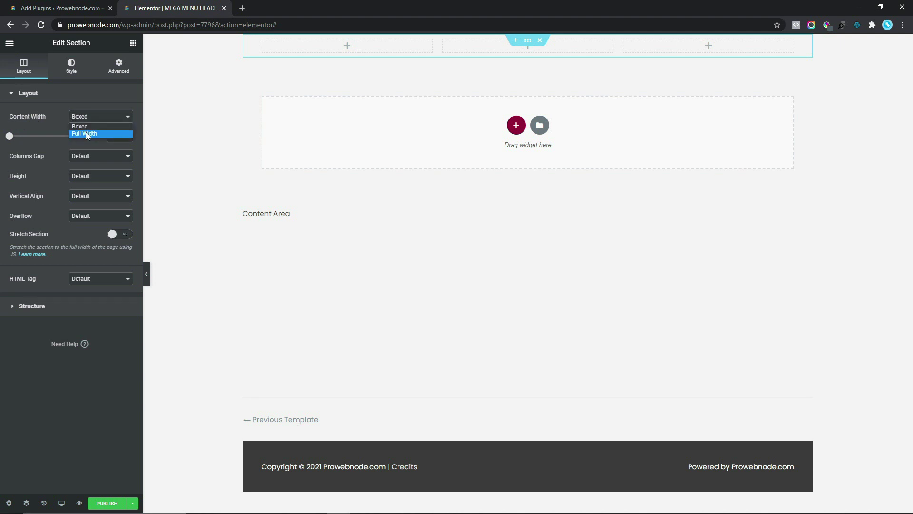
left_click(85, 132)
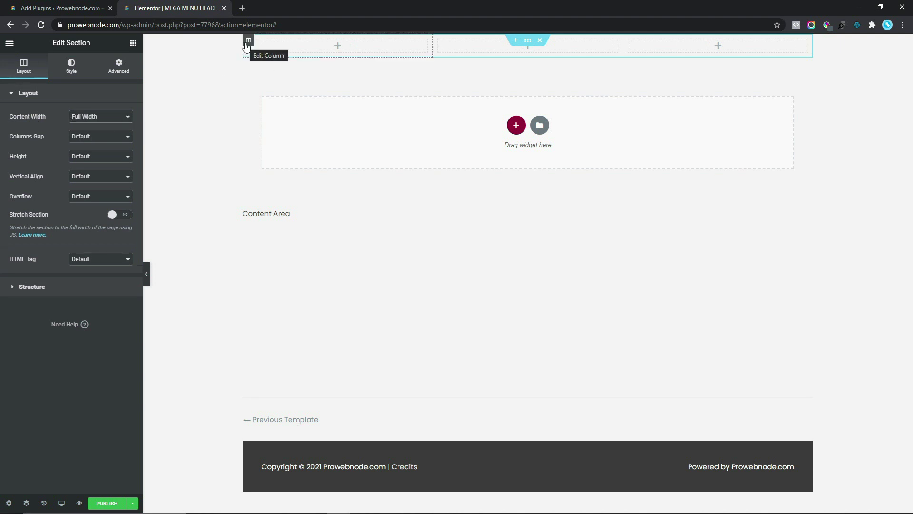
Step: Set the column width of the first and third header columns to 15%
left_click(247, 41)
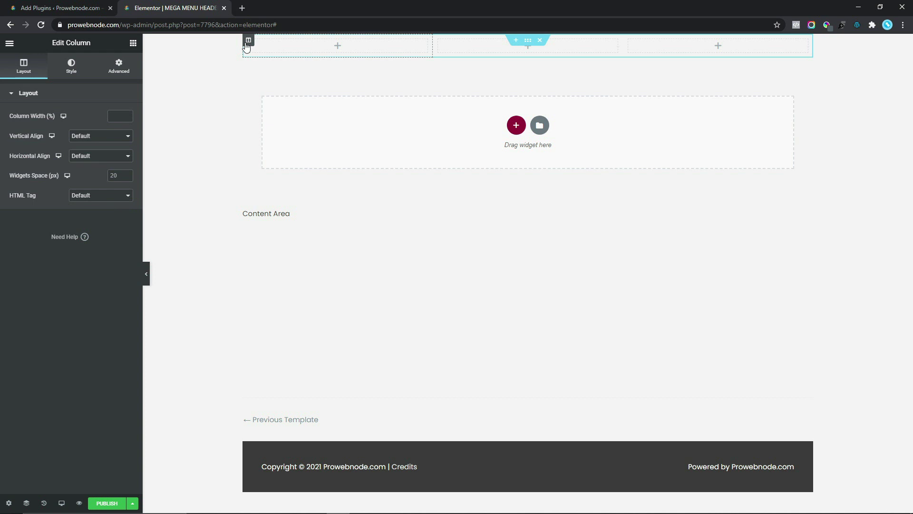
left_click(110, 115)
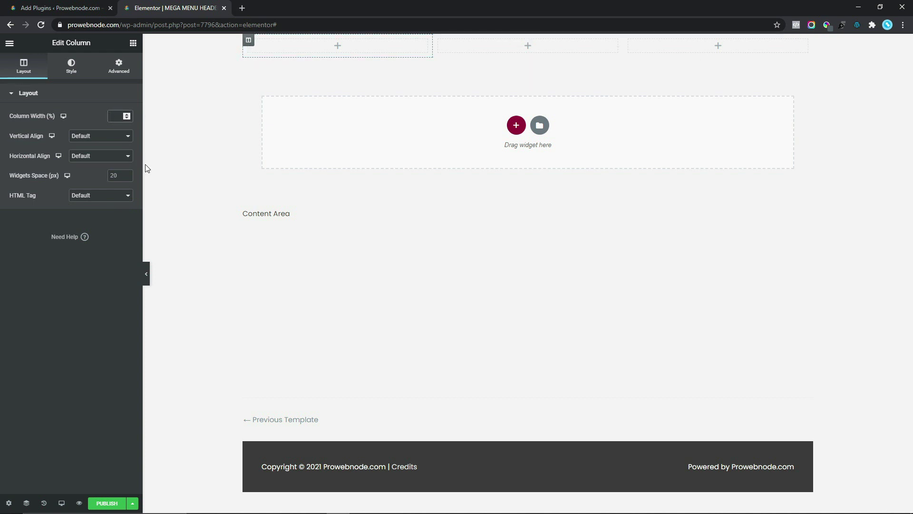
type("15")
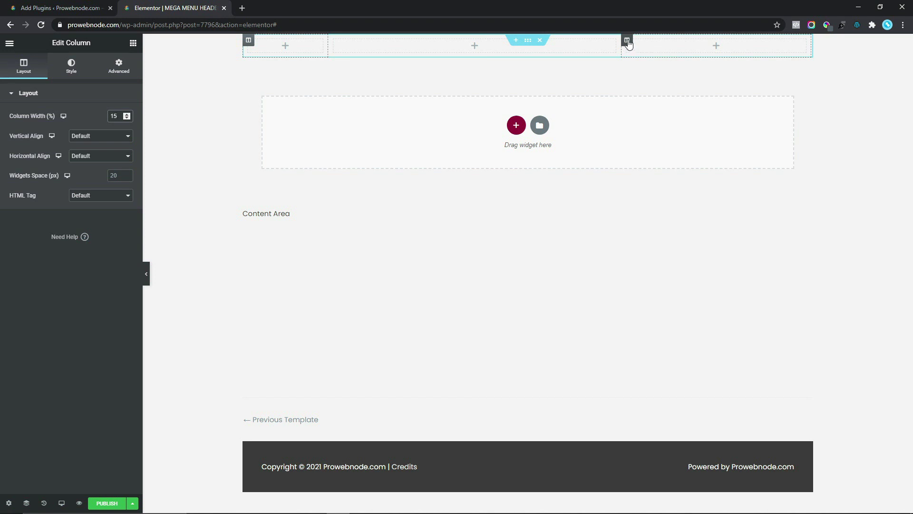
left_click(627, 42)
left_click(131, 117)
type("1")
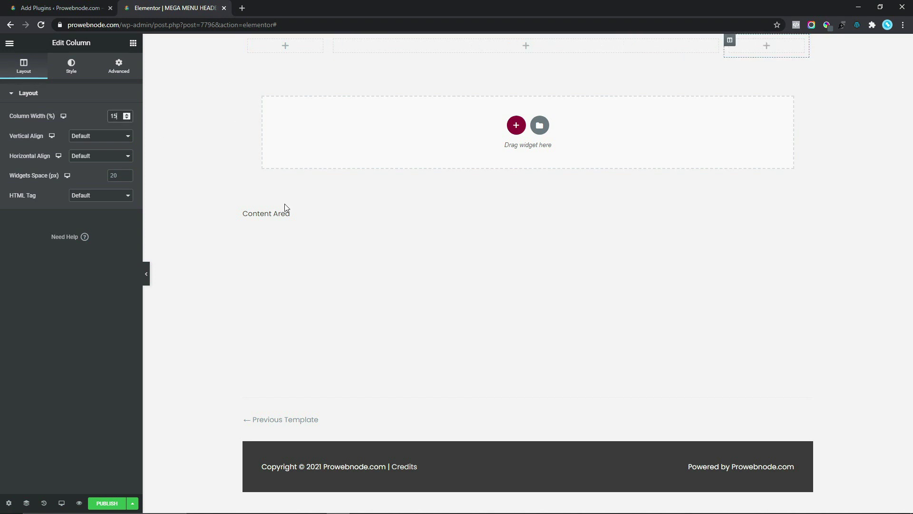
type("5")
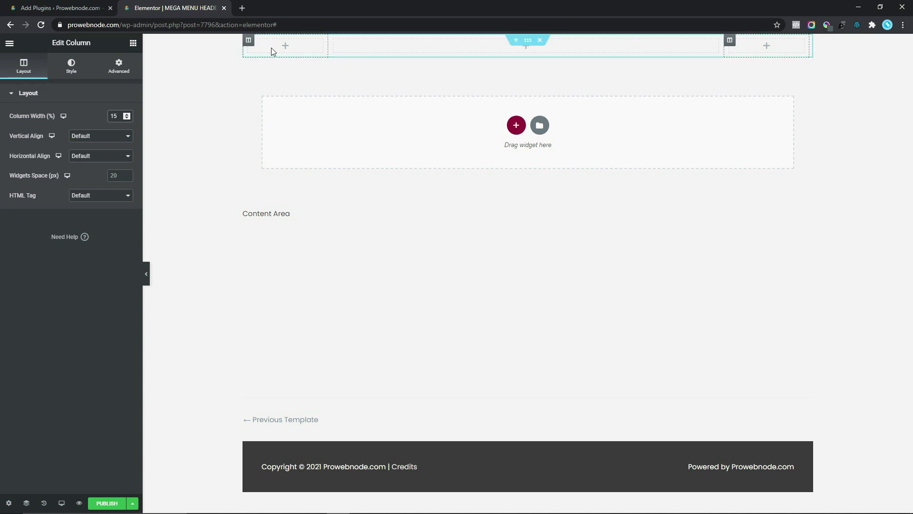
Step: Place the Site Logo widget in the first column and the Menu Cart widget in the third column
left_click(134, 44)
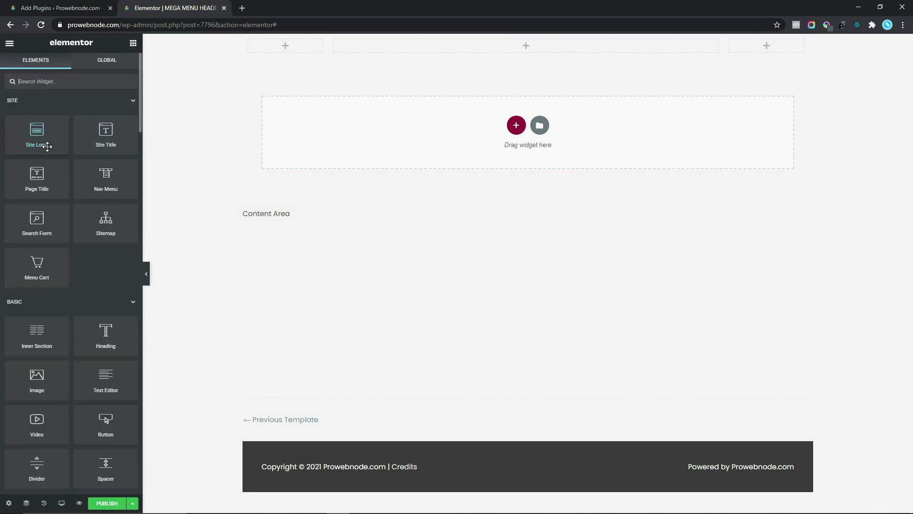
left_click_drag(45, 145, 311, 50)
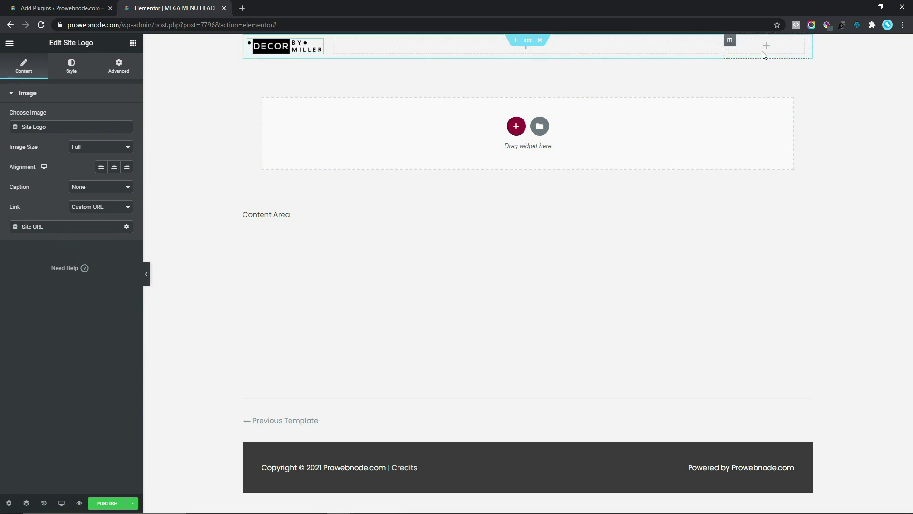
left_click(133, 43)
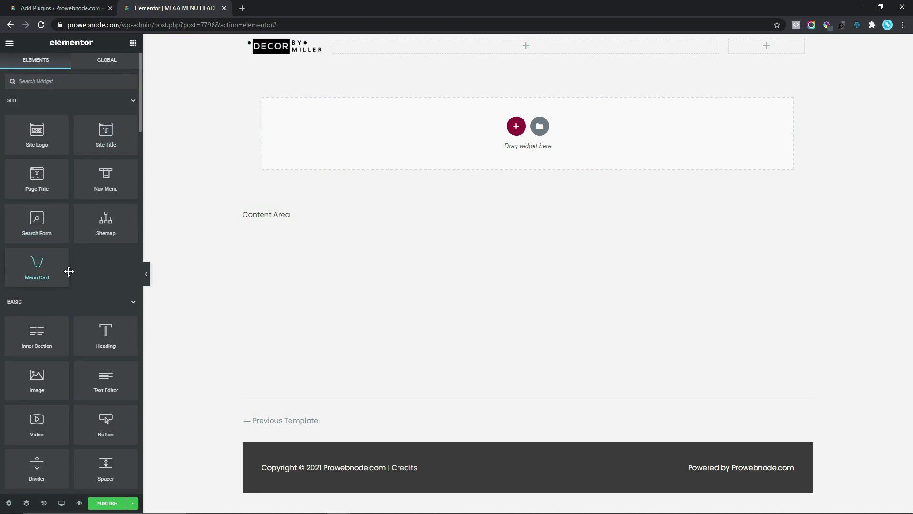
left_click_drag(17, 275, 752, 52)
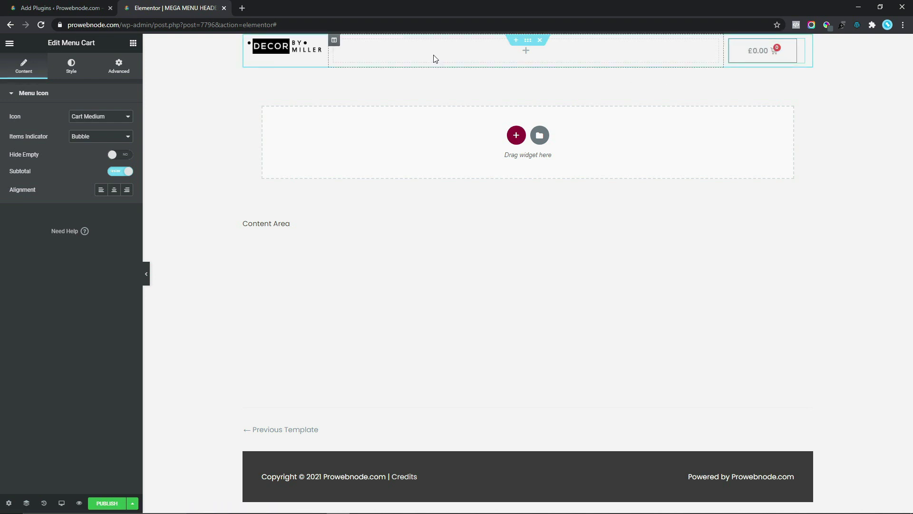
Step: Find the UAE Navigation Menu widget by searching "Navi" and place it in the middle header column
left_click(133, 44)
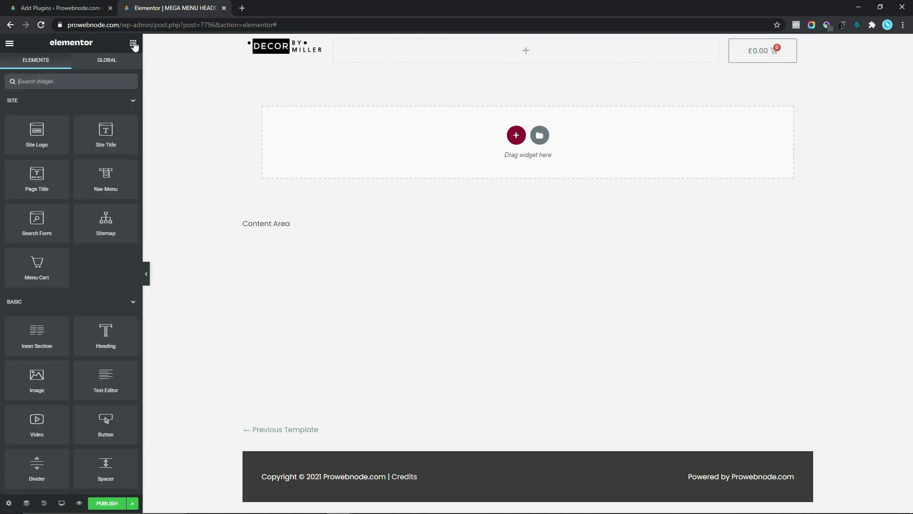
left_click(29, 82)
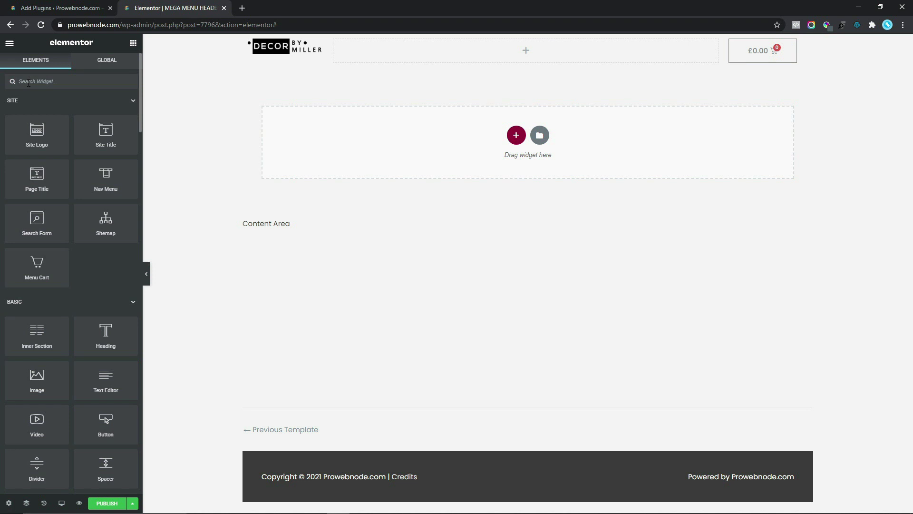
type("Navi")
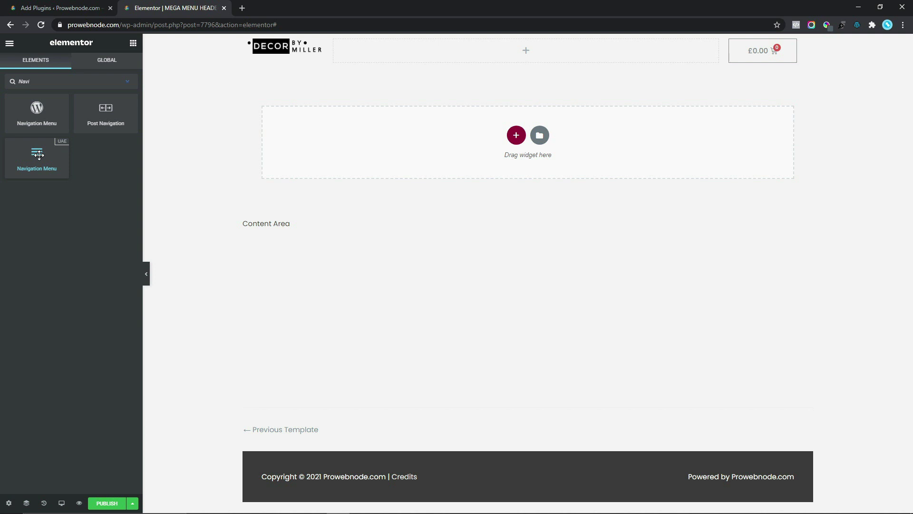
left_click_drag(28, 163, 464, 48)
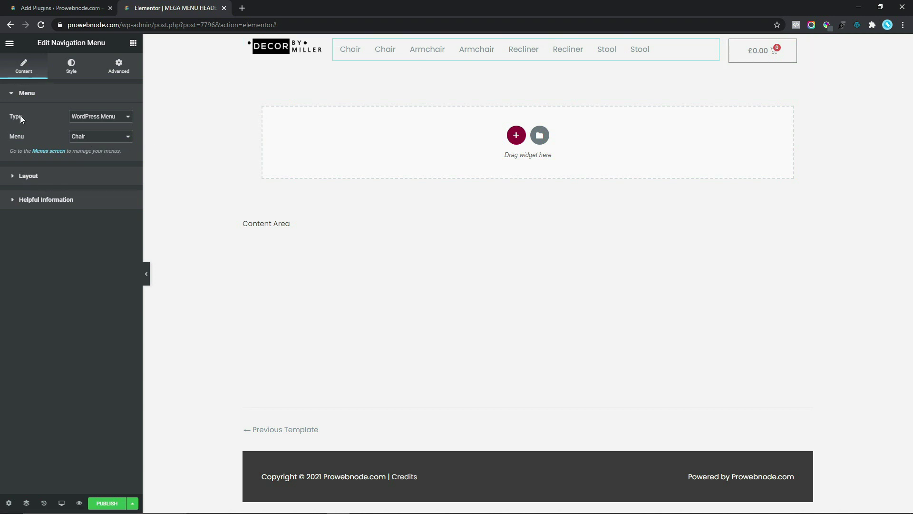
Step: Change the navigation menu's type to Custom and preview the sub menus of Menu Item 1 and Menu Item 2
left_click(128, 117)
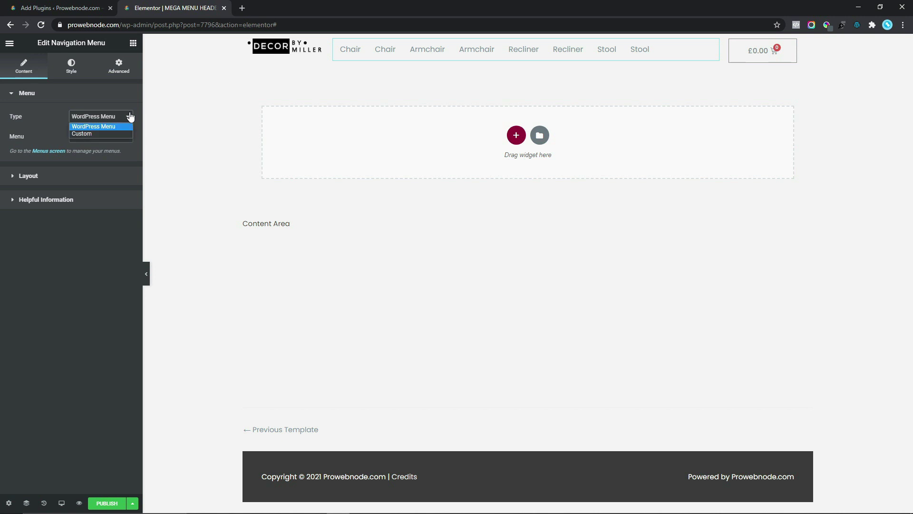
left_click(117, 125)
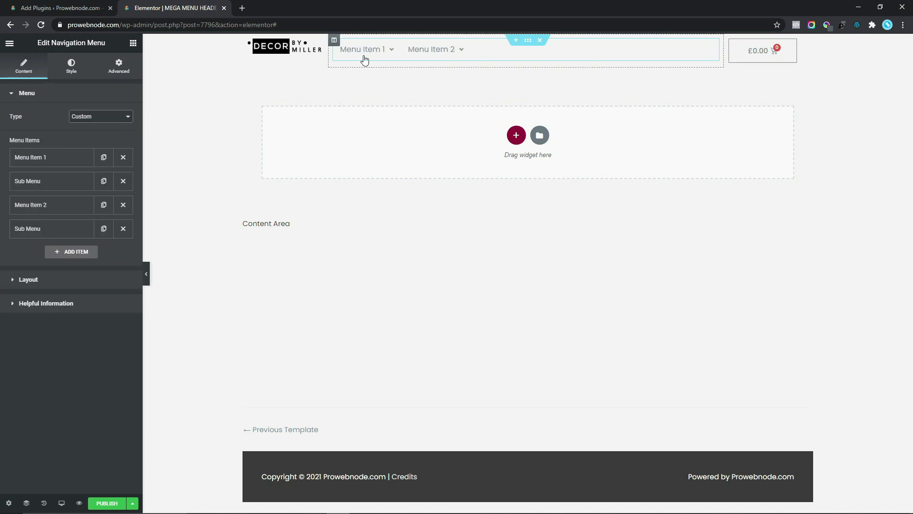
mouse_move(371, 51)
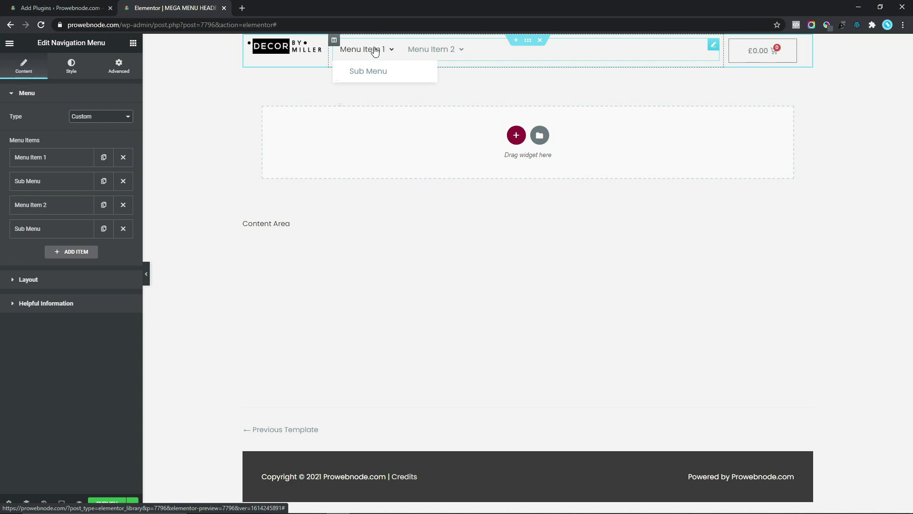
mouse_move(451, 51)
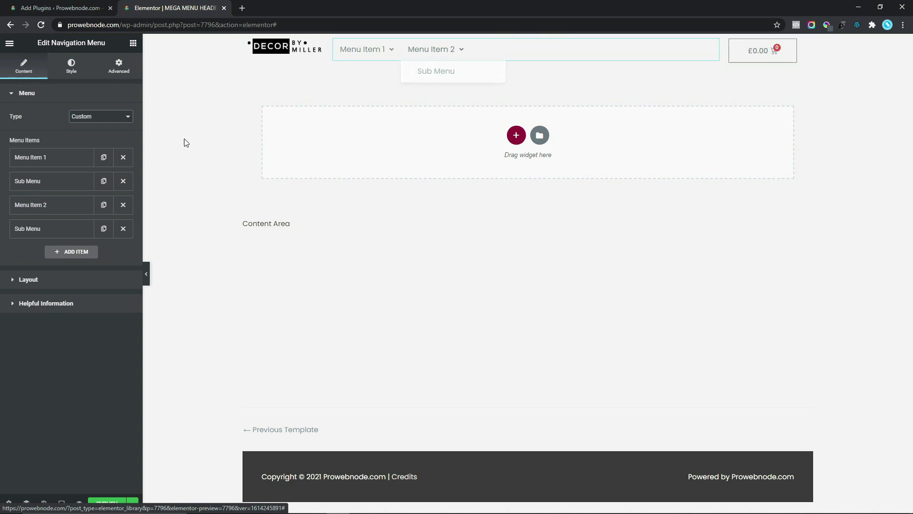
Step: Rename the first menu item as "Mega Menu"
left_click(45, 157)
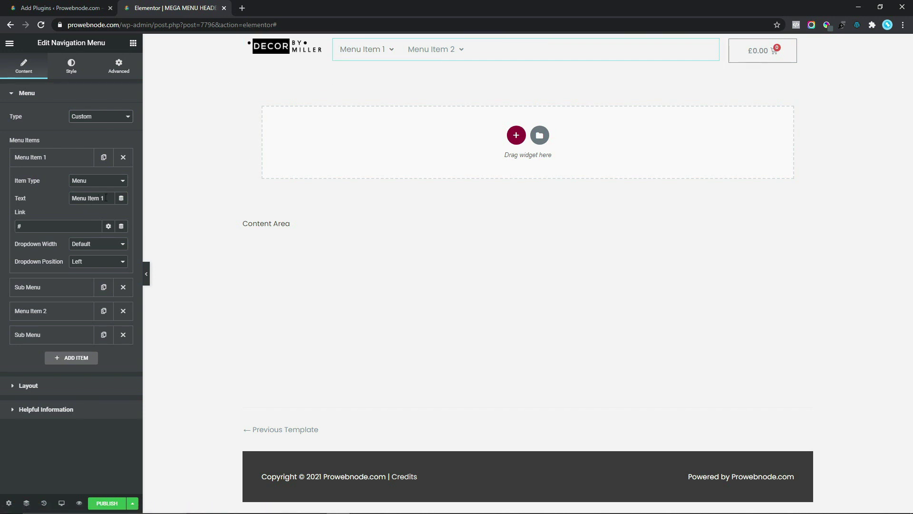
left_click_drag(106, 198, 75, 195)
type("ega Menu")
Step: Examine the content type options of the Sub Menu item under Mega Menu
mouse_move(371, 53)
left_click(37, 288)
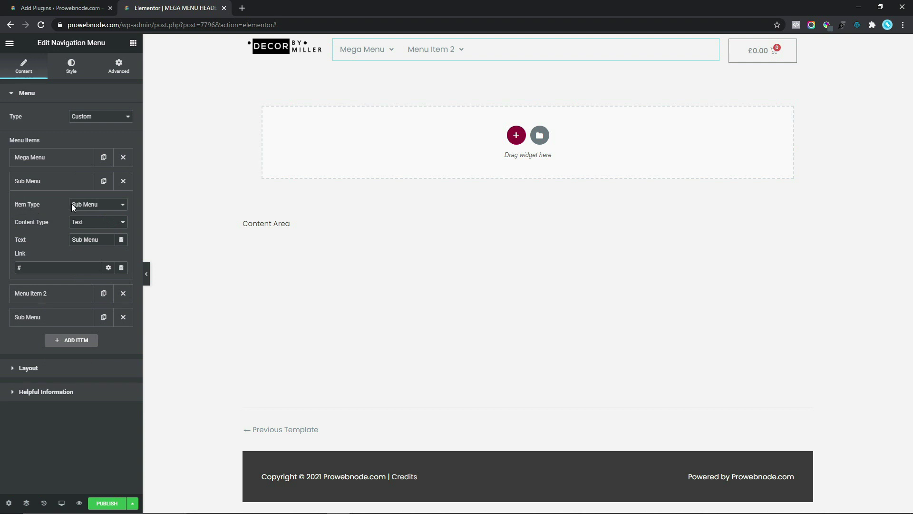
left_click(85, 226)
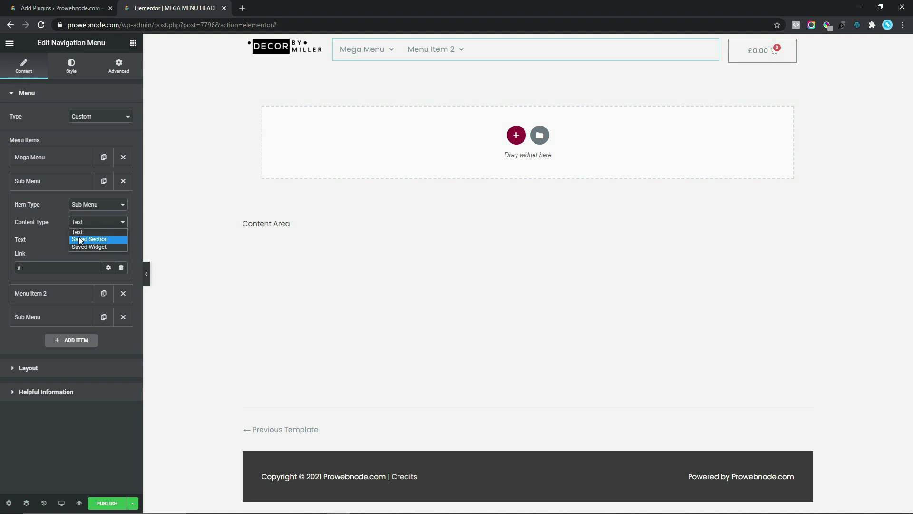
Step: From the WordPress dashboard, open the page for adding a new template in a separate browser tab and switch to it
left_click(62, 8)
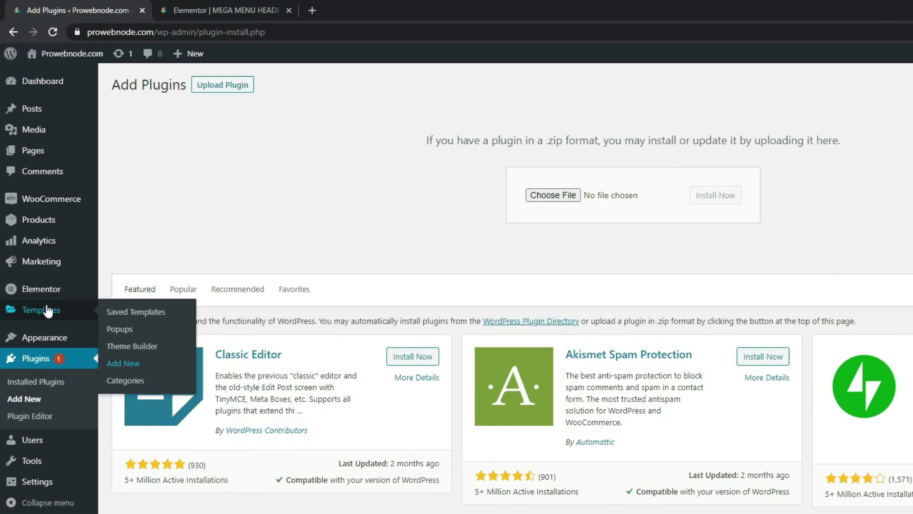
right_click(134, 367)
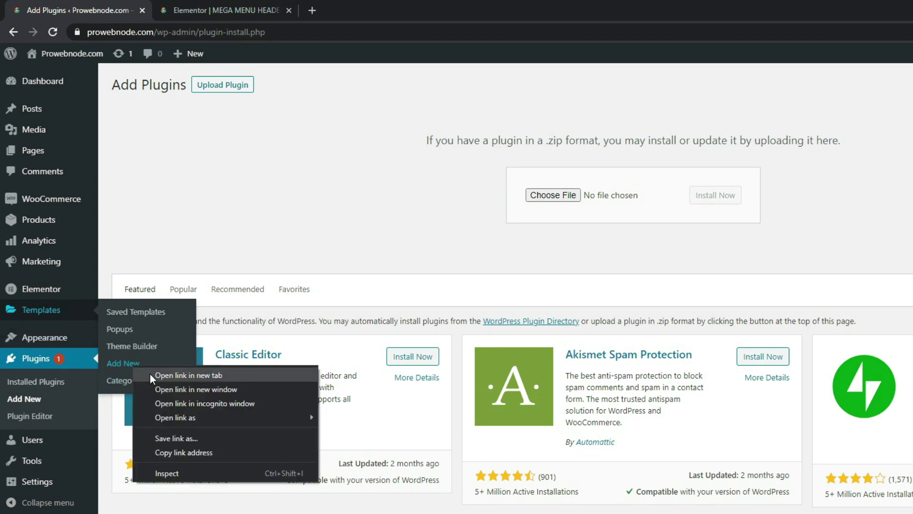
left_click(150, 374)
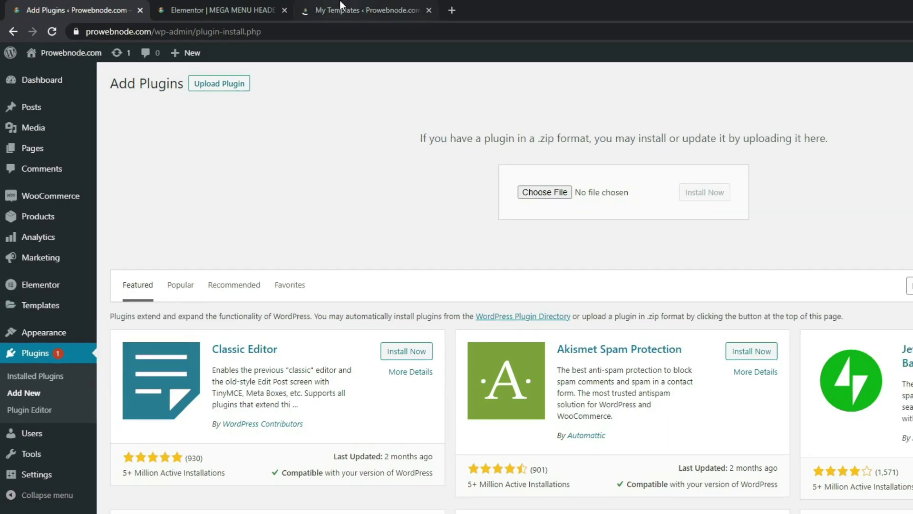
left_click(340, 6)
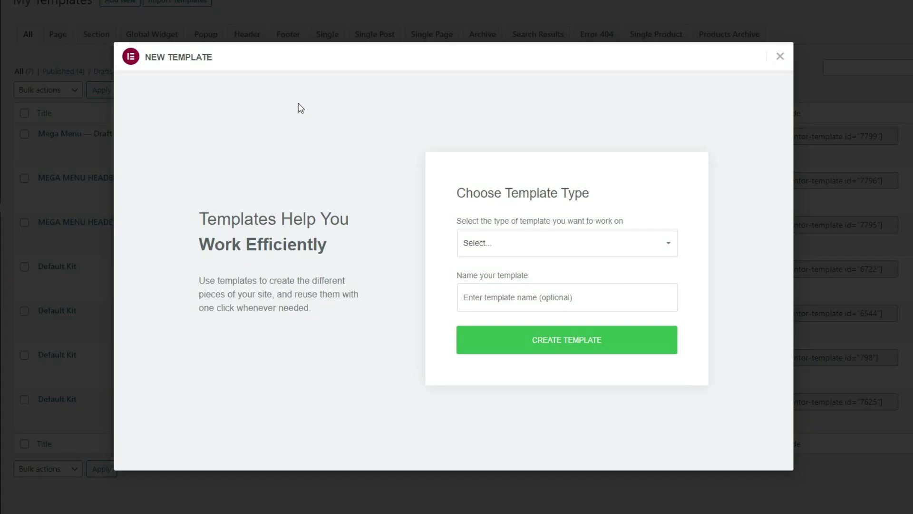
Step: Create a Section template named "Mega Menu" and dismiss the block library without inserting a block
left_click(489, 251)
left_click(491, 283)
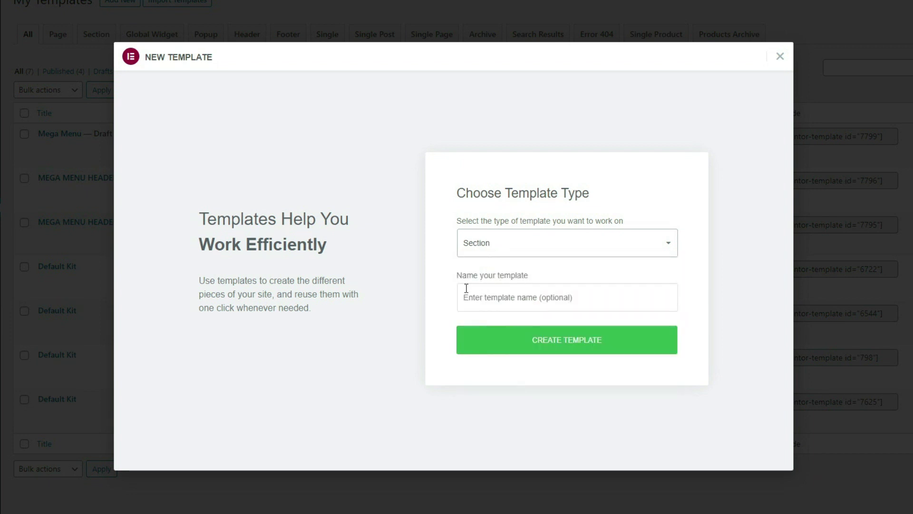
left_click(498, 305)
type("Mega Menu")
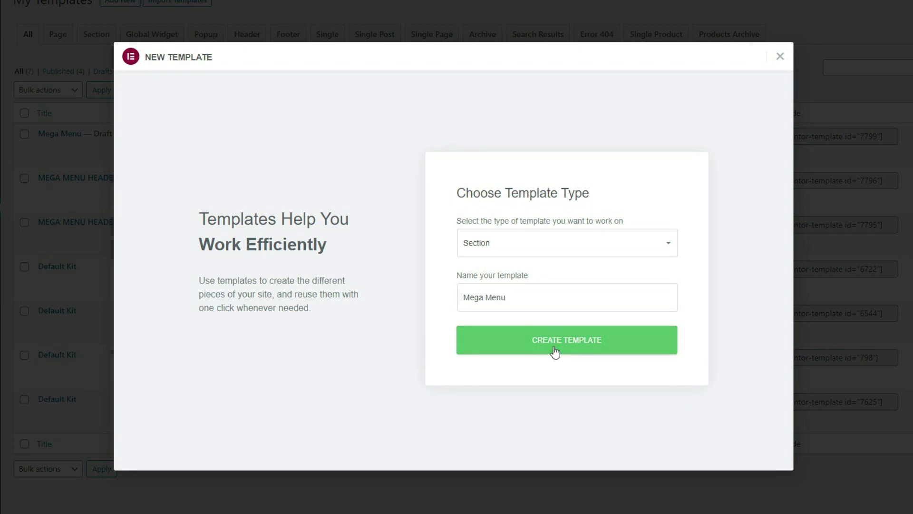
left_click(556, 352)
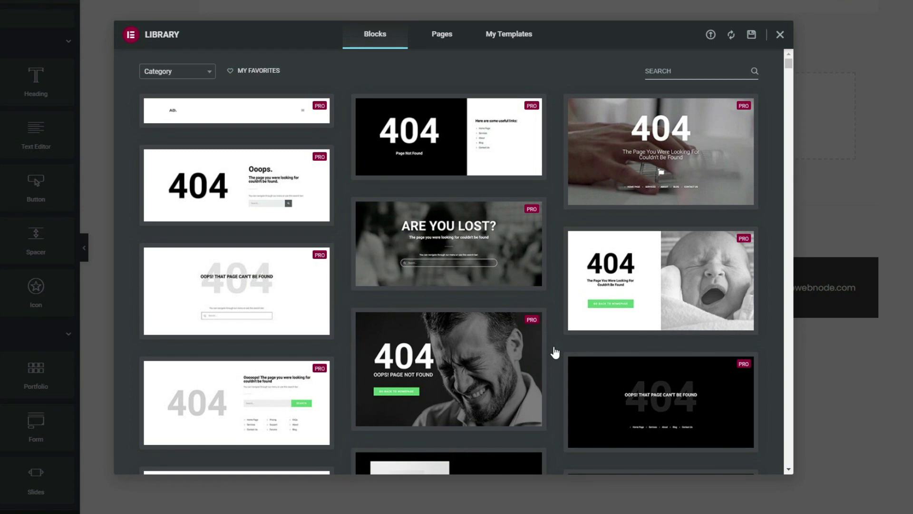
scroll(555, 352, "down", 20)
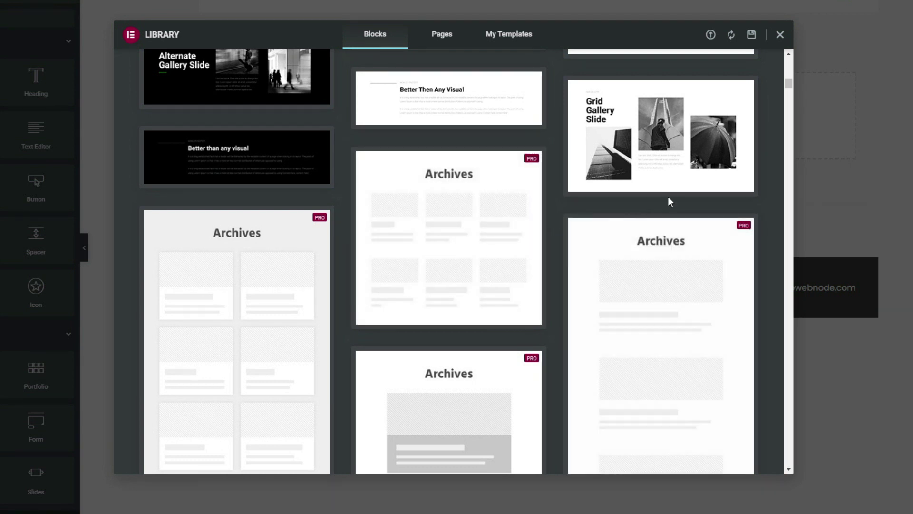
left_click(780, 34)
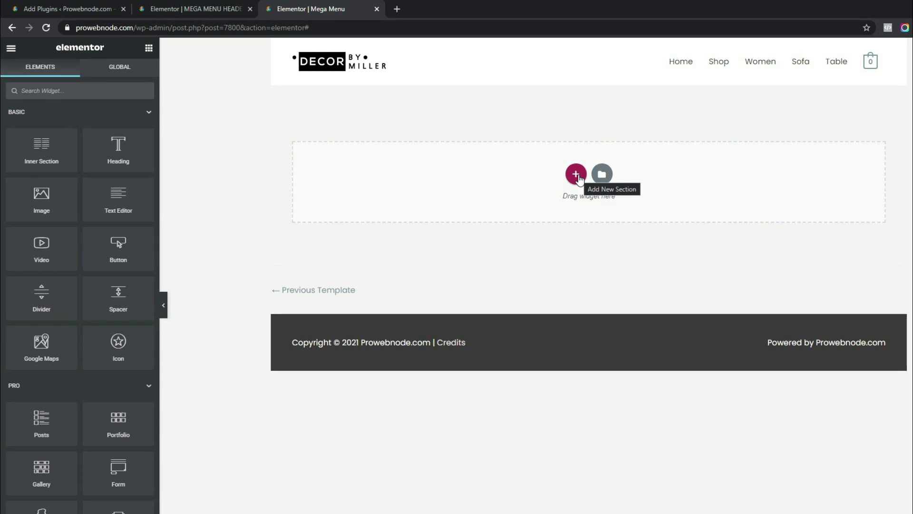
Step: Add a section with four equal columns and set its content width to Full Width
left_click(576, 174)
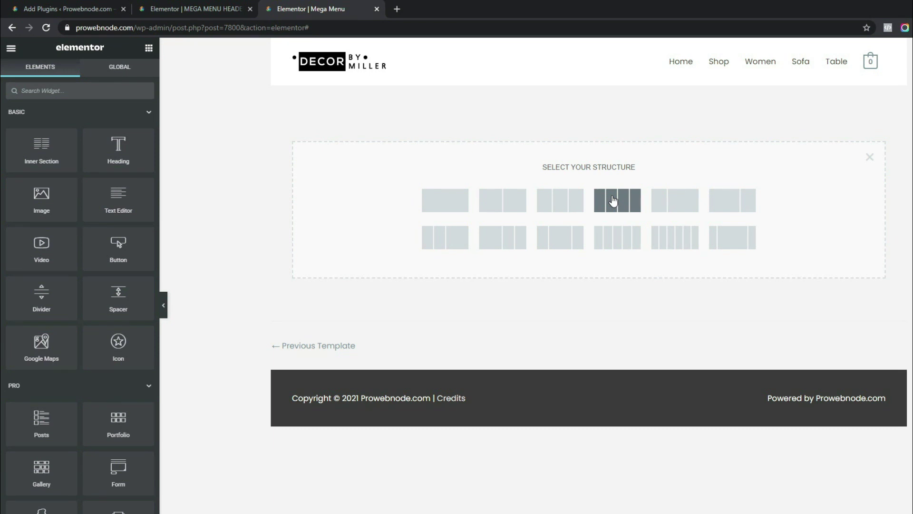
left_click(614, 202)
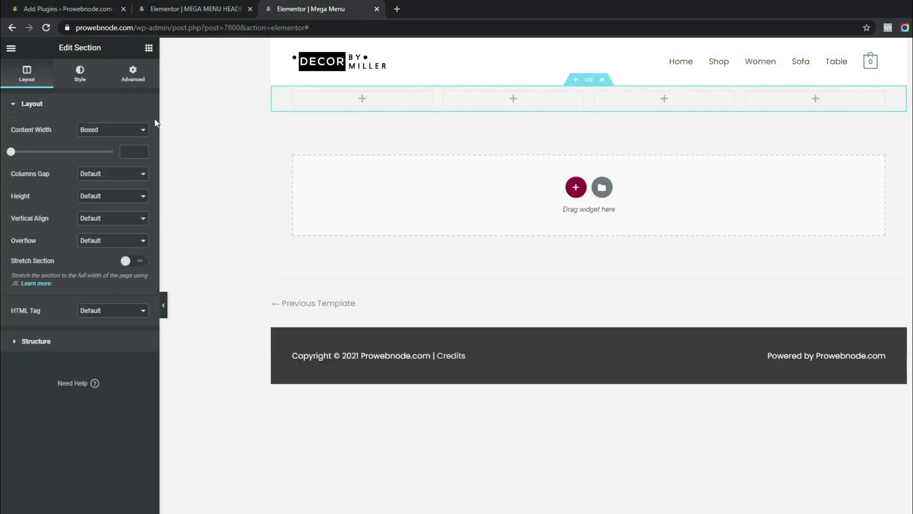
left_click(128, 129)
left_click(111, 148)
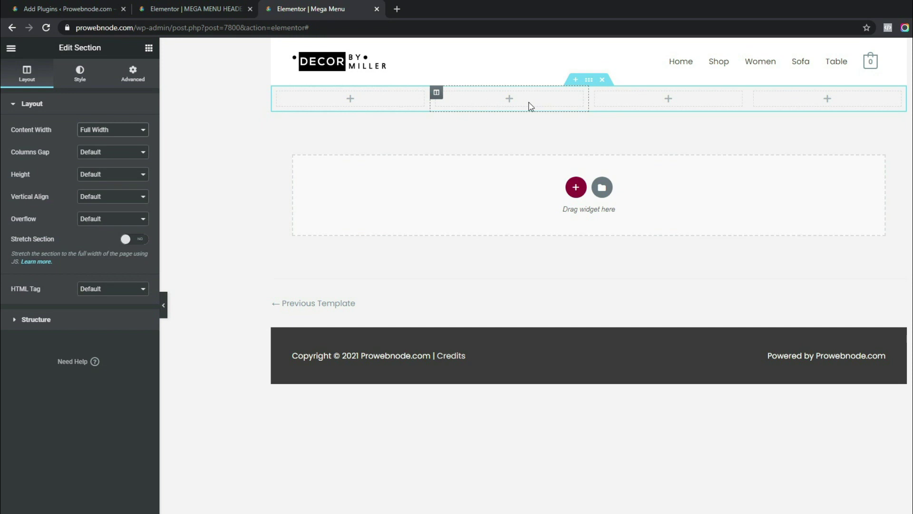
Step: Give the four-column section a classic background with a white color
left_click(76, 77)
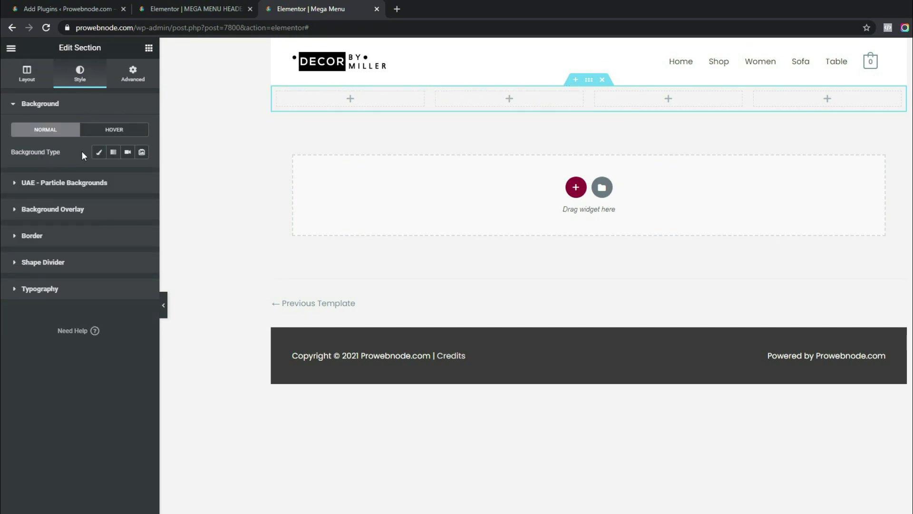
left_click(98, 153)
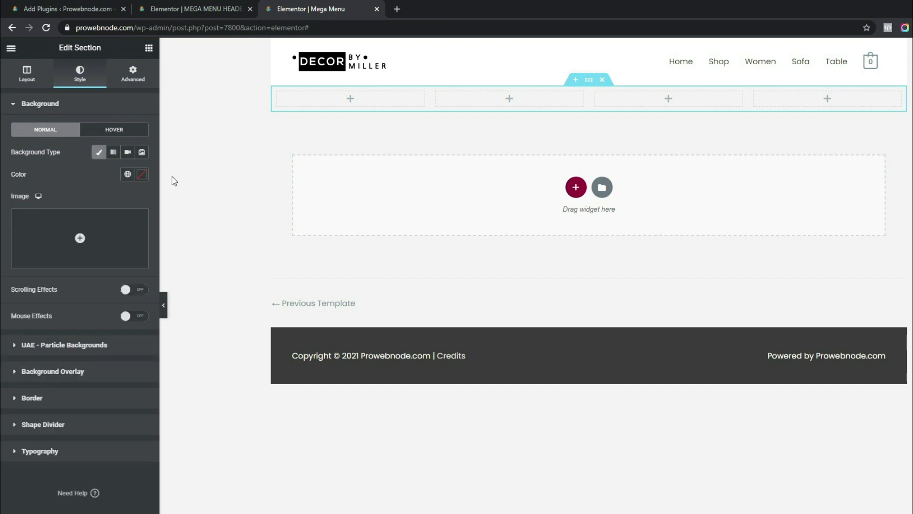
left_click(142, 174)
left_click_drag(83, 265, 4, 214)
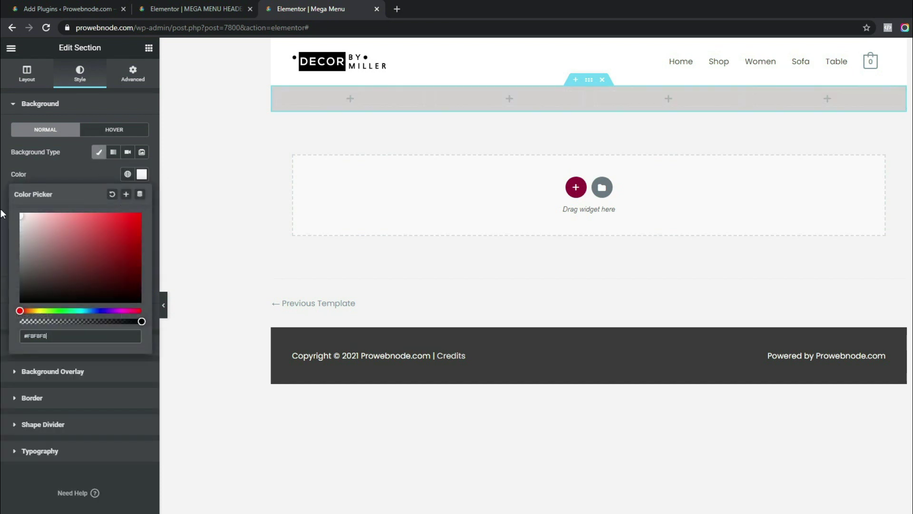
left_click(2, 174)
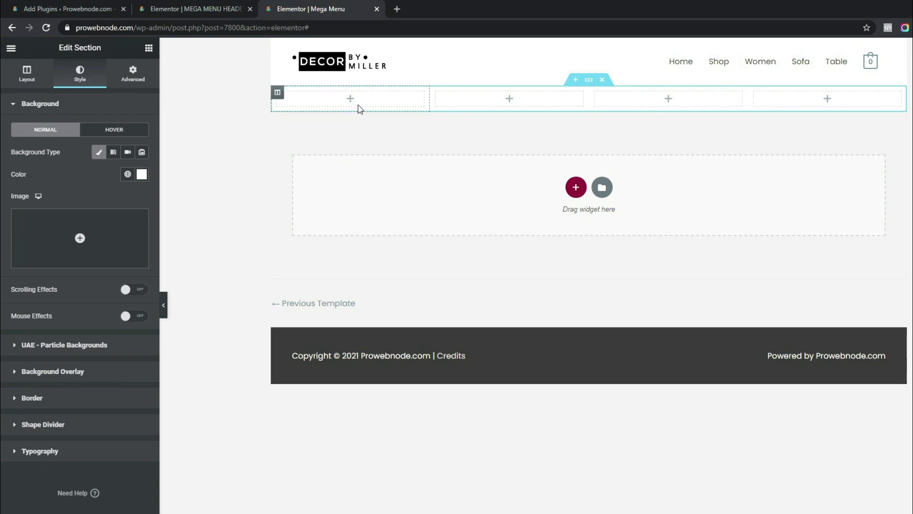
Step: Place a Heading widget in the first column and set its title to "Basic"
left_click(150, 49)
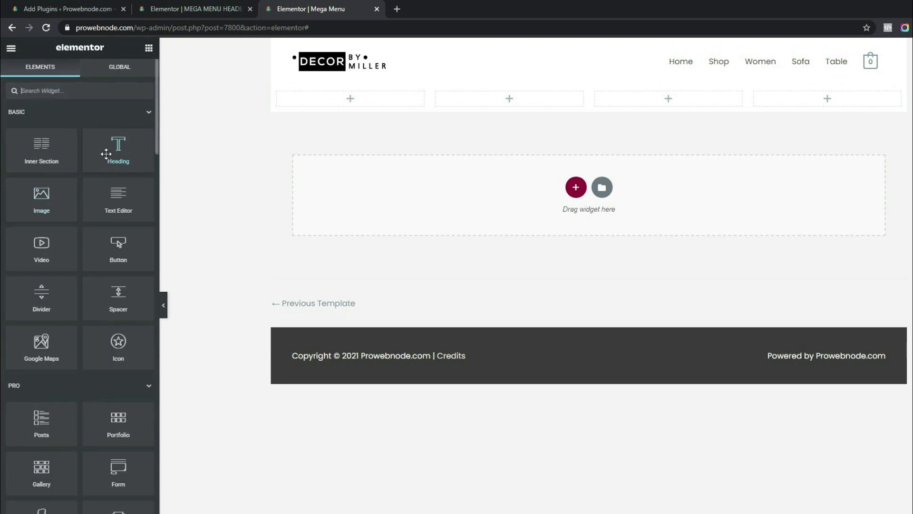
left_click_drag(113, 147, 352, 100)
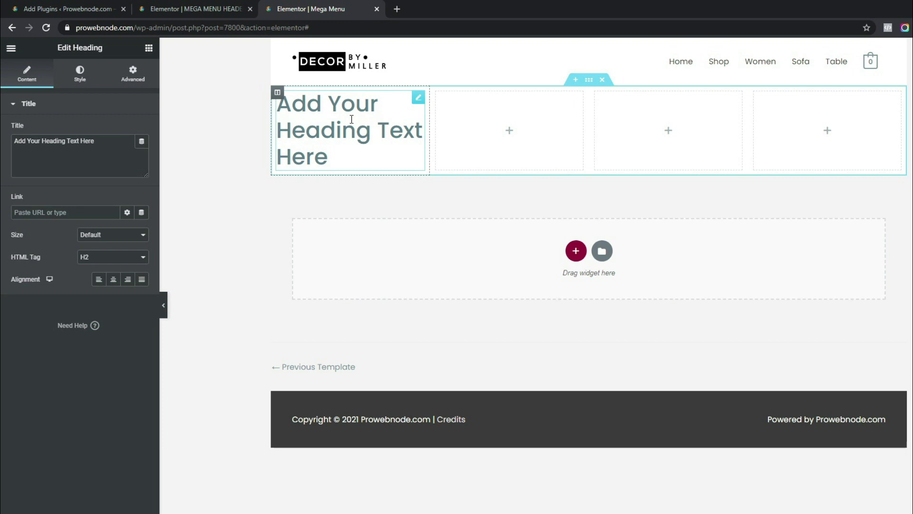
left_click(379, 155)
left_click(112, 149)
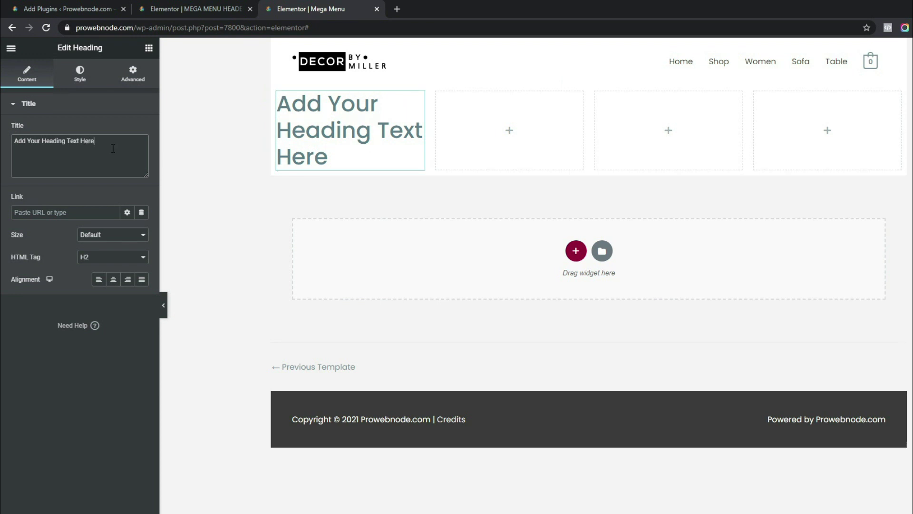
key("ctrl+a")
type("Basic")
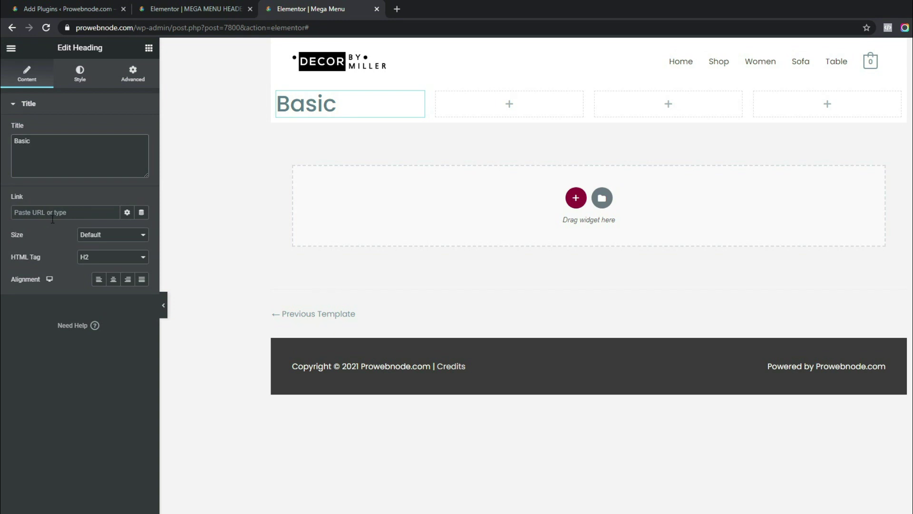
Step: Set the Basic heading's text color to #ADADAD
left_click(90, 80)
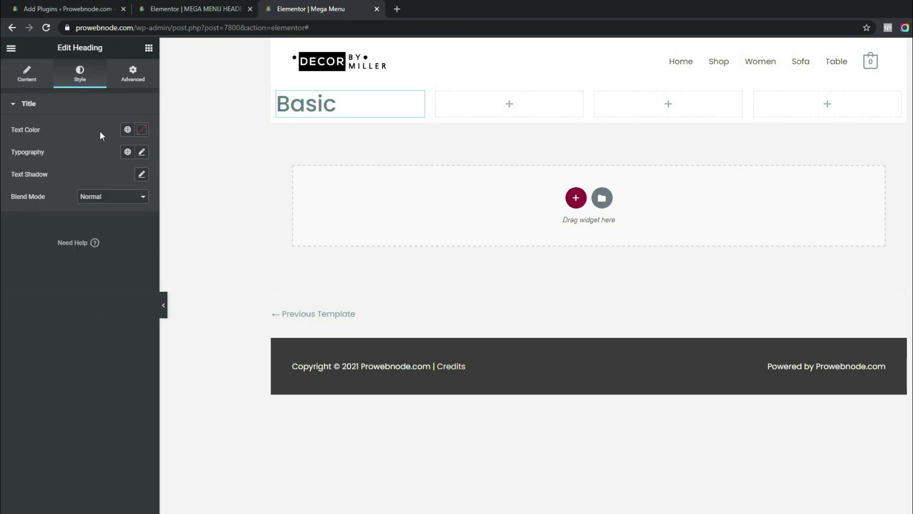
left_click(140, 132)
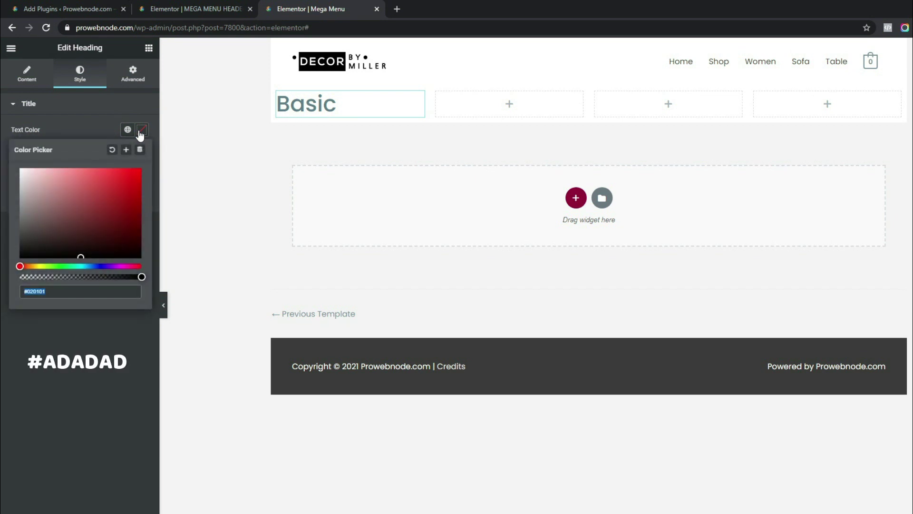
type("#adadad")
left_click(81, 121)
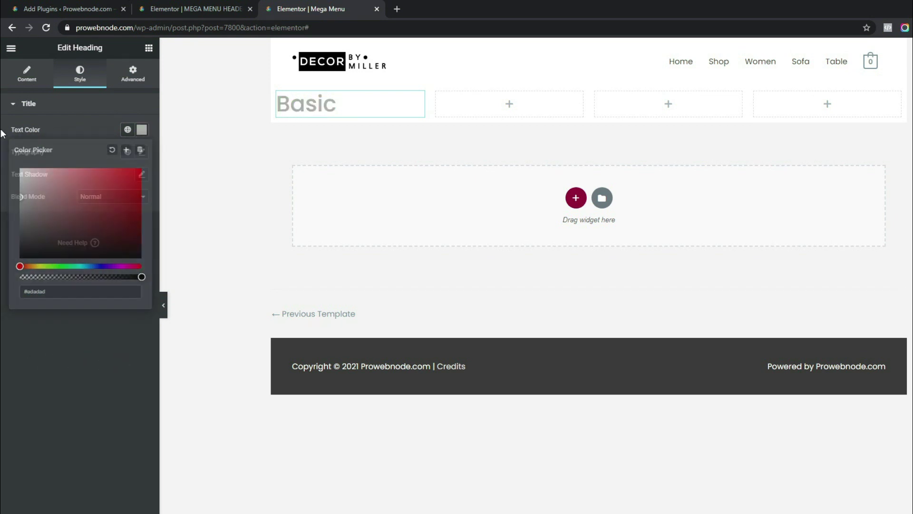
Step: Set the Basic heading's typography to the Poppins family, size 14 px and weight 500
left_click(142, 152)
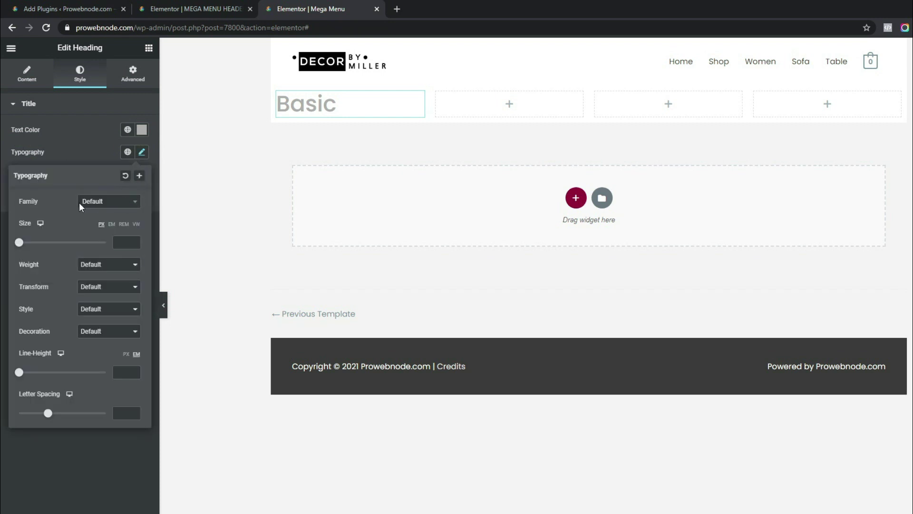
left_click(122, 208)
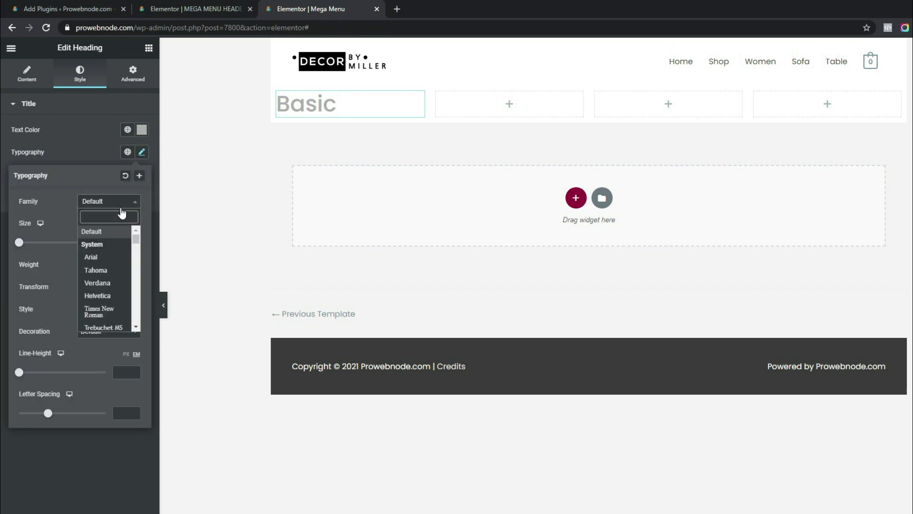
type("pop")
left_click(119, 244)
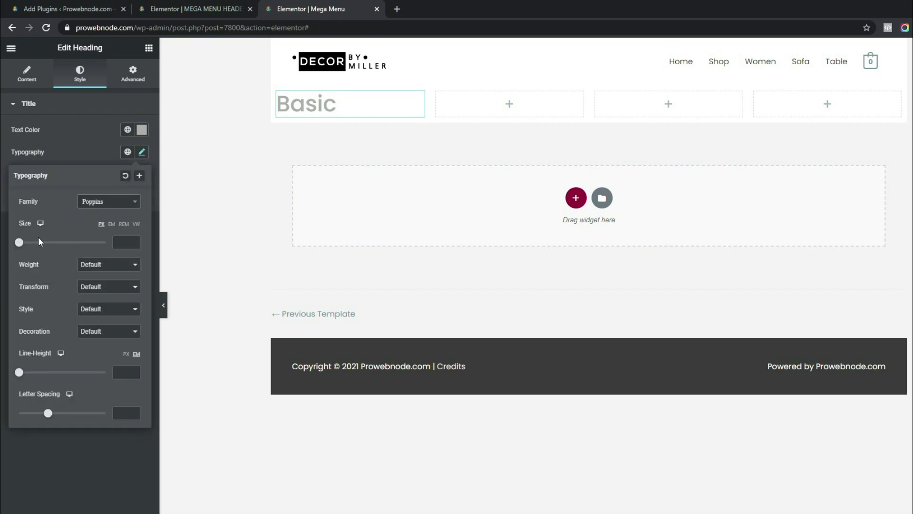
left_click(122, 242)
type("14")
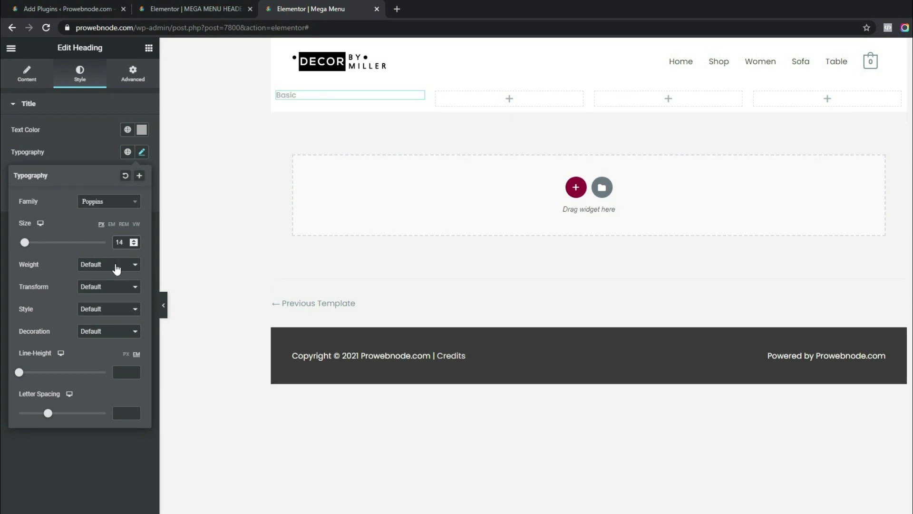
left_click(106, 265)
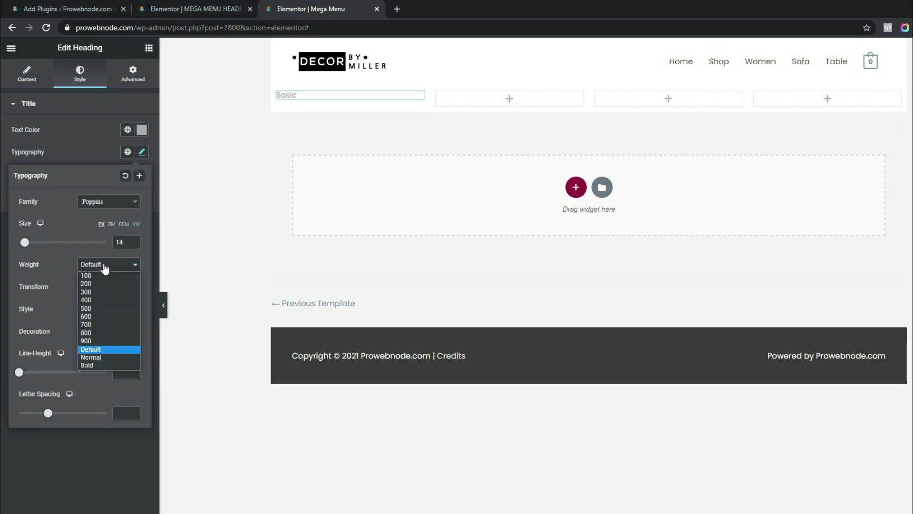
left_click(93, 310)
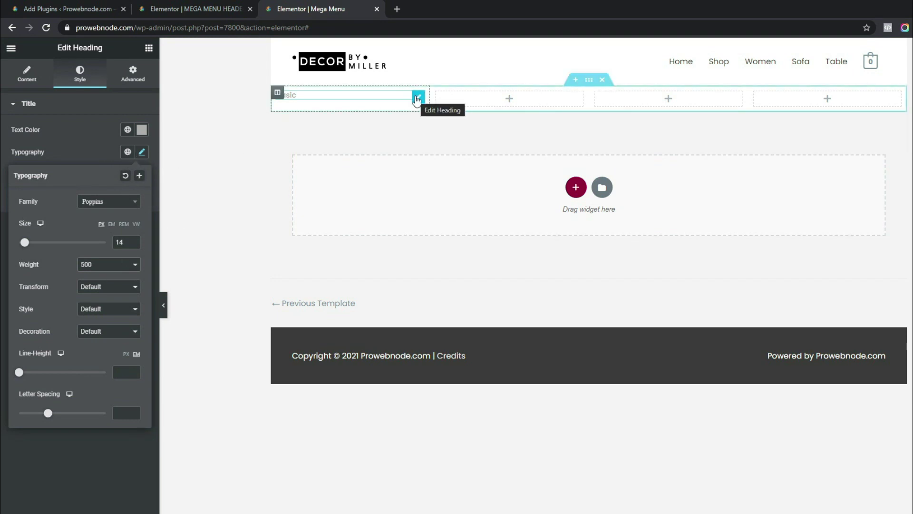
Step: Duplicate the Basic heading twice and move the copies into the second and third columns
right_click(418, 100)
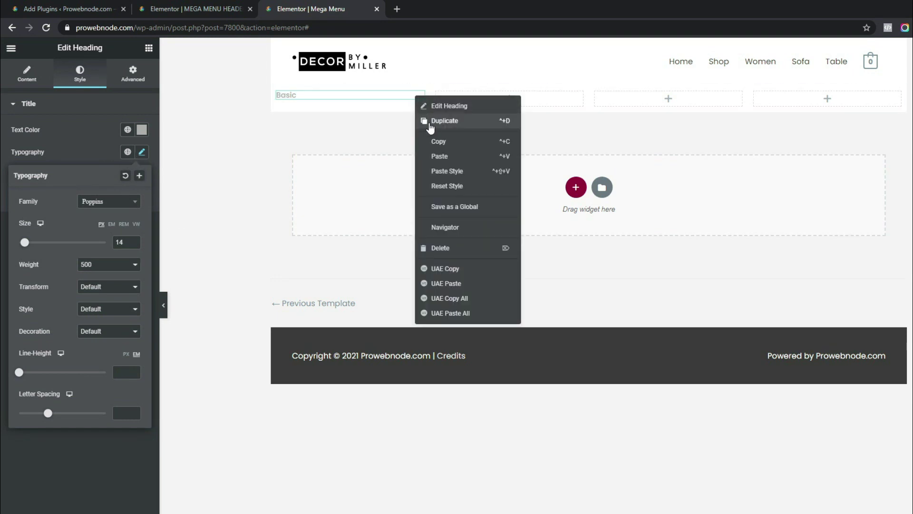
left_click(428, 116)
right_click(420, 116)
left_click(426, 133)
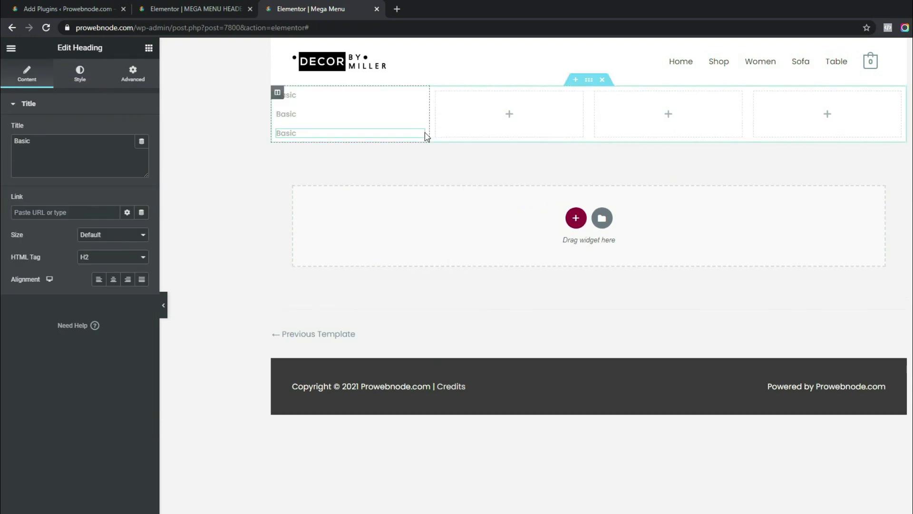
left_click_drag(418, 115, 683, 106)
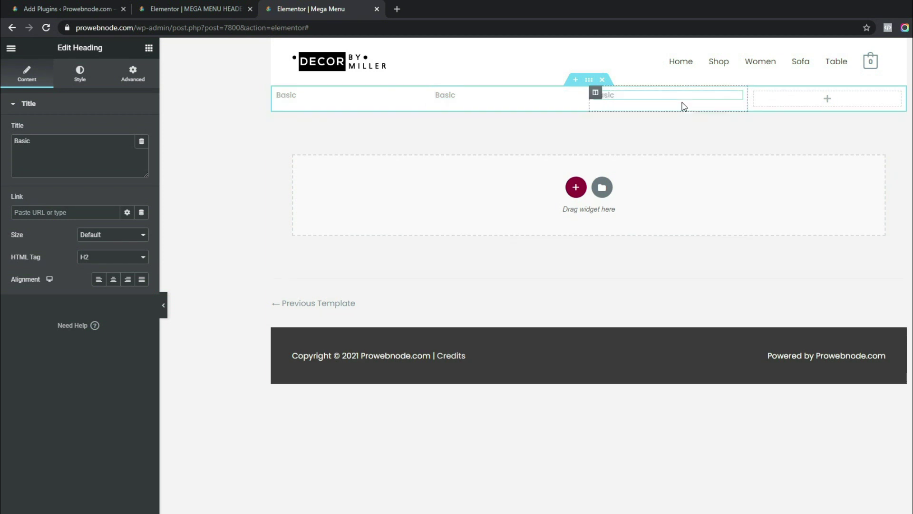
Step: Change the second column's heading title to "Intermediate" and the third column's to "Advanced"
left_click(481, 96)
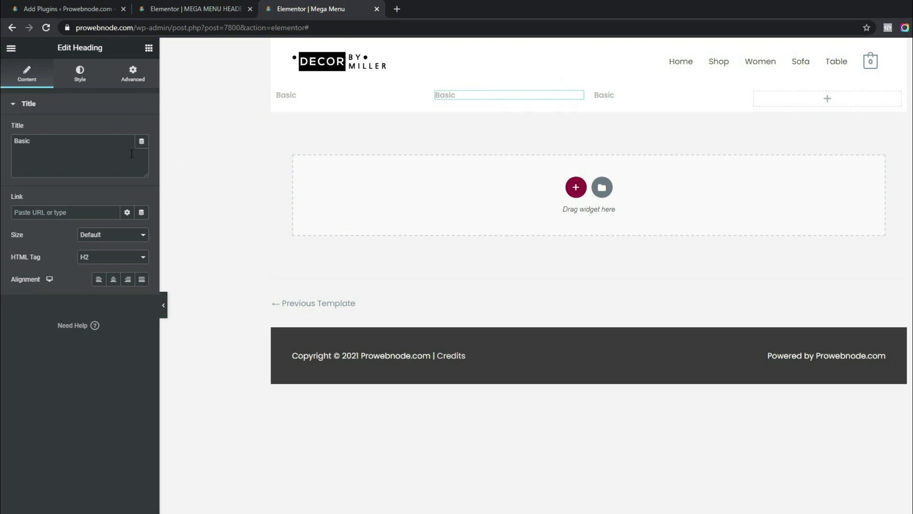
triple_click(102, 155)
type("Intermediate")
left_click(647, 100)
triple_click(115, 154)
type("Ad")
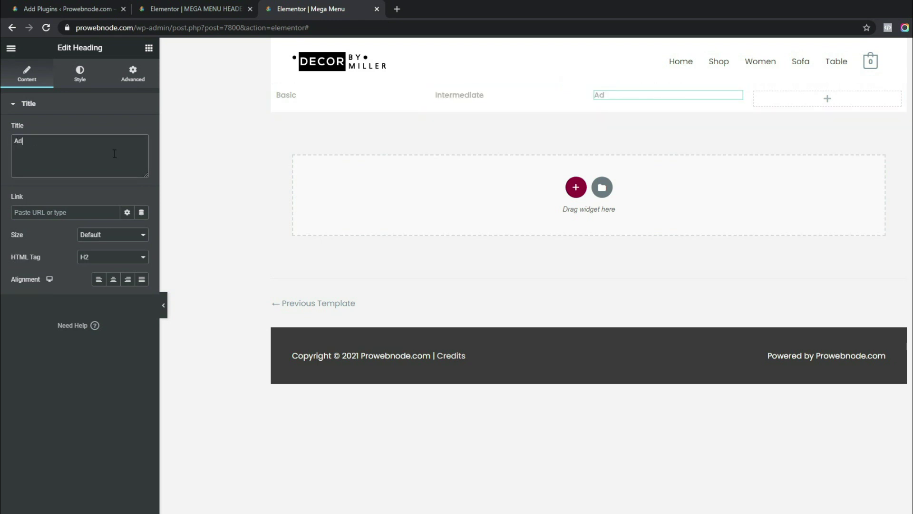
type("vanced")
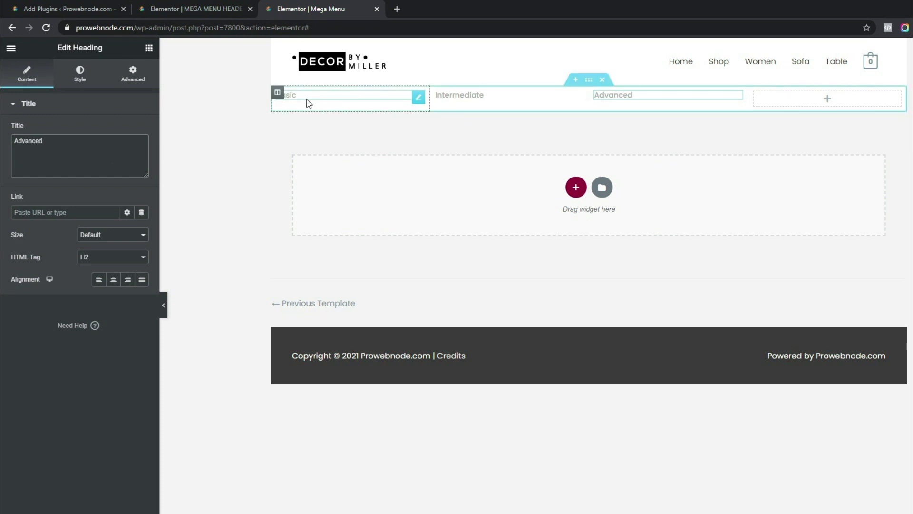
Step: Place an Icon List widget under the Basic heading and delete its second and third items
left_click(149, 47)
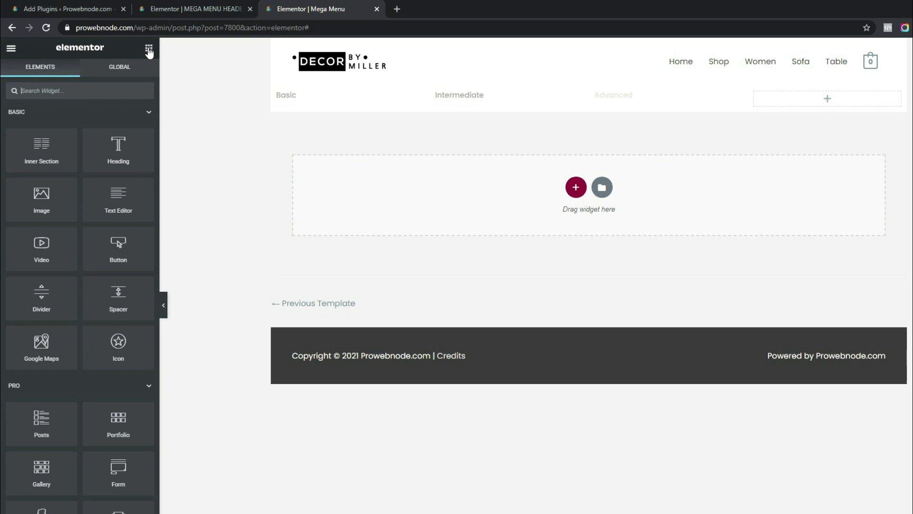
left_click(111, 90)
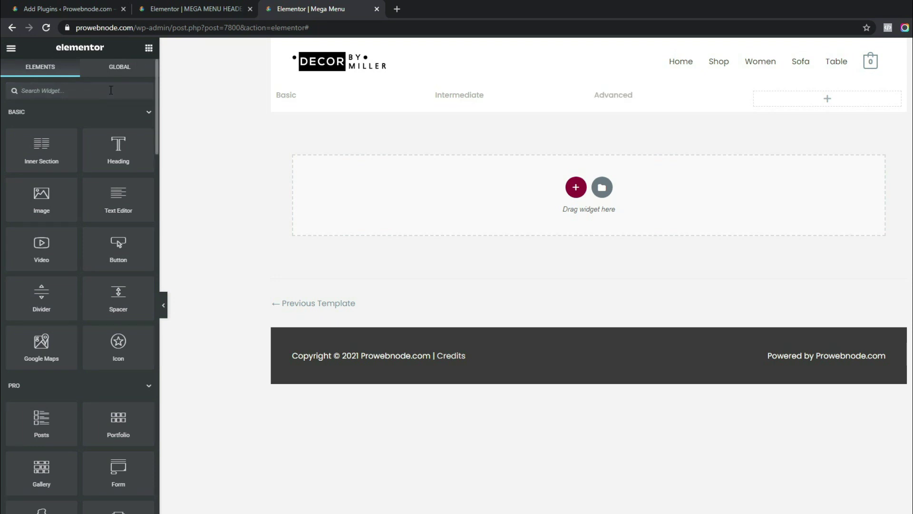
type("Icon")
left_click_drag(44, 173, 338, 99)
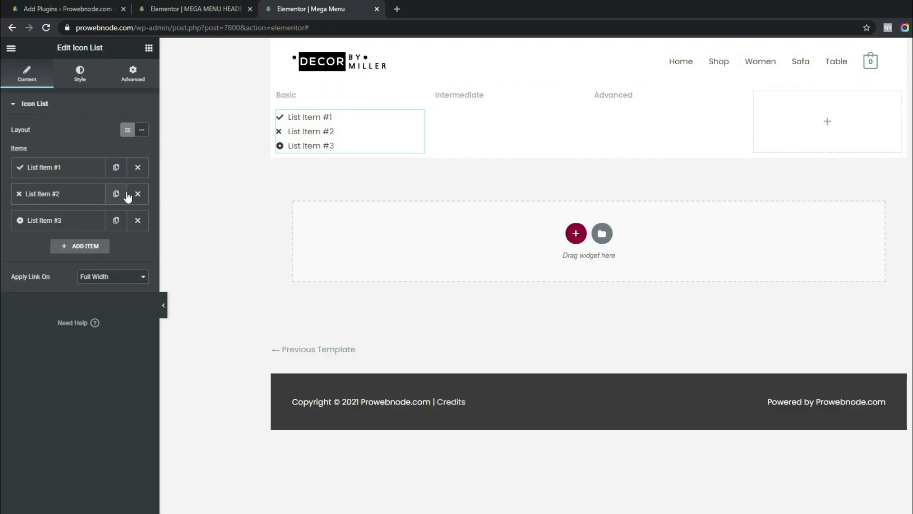
left_click(137, 193)
left_click(138, 194)
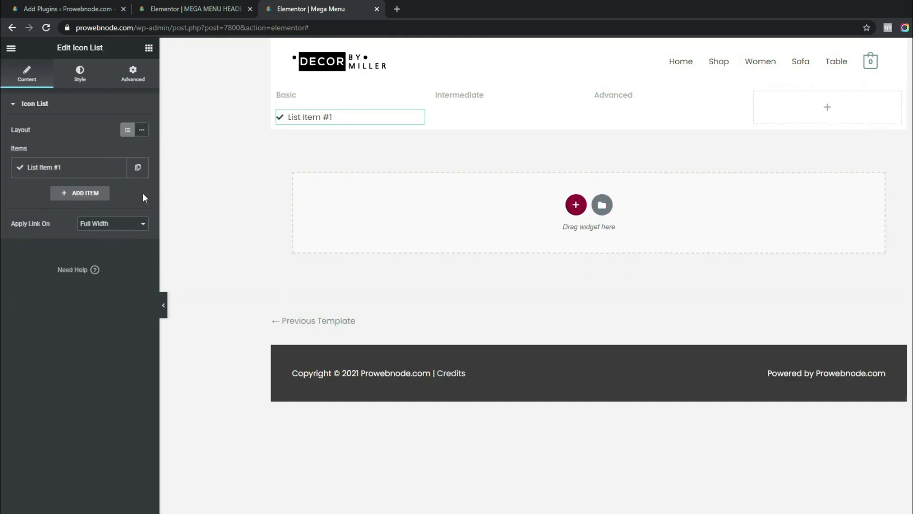
Step: Set the remaining list item's text to "Typography", remove its icon and set its link to "#"
left_click(60, 178)
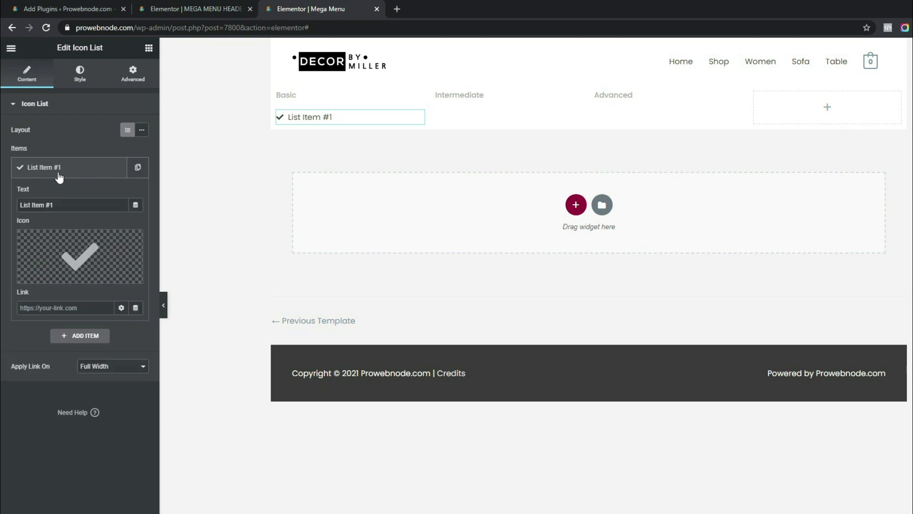
left_click_drag(62, 204, 11, 210)
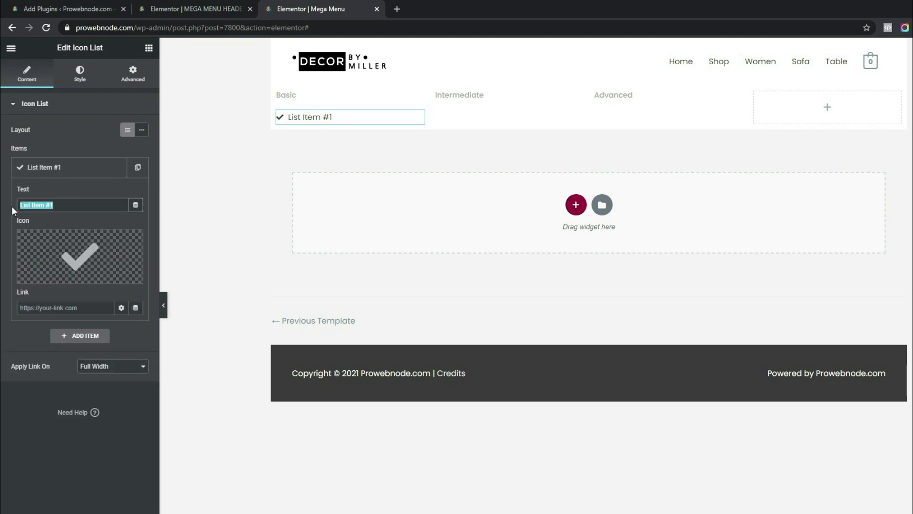
type("Typography")
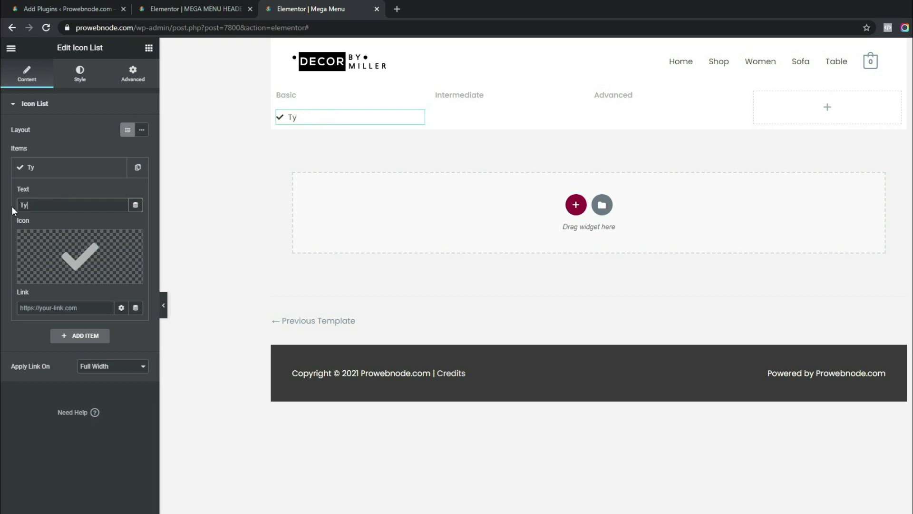
mouse_move(56, 279)
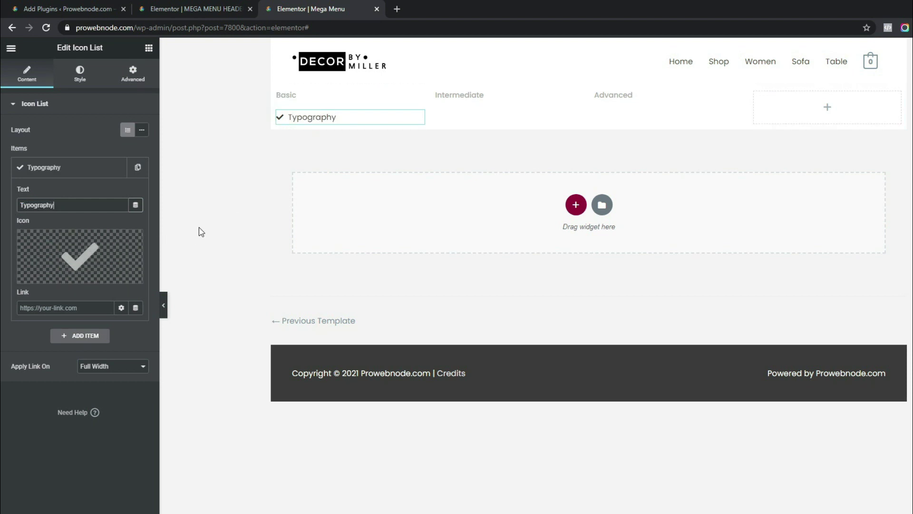
left_click(132, 241)
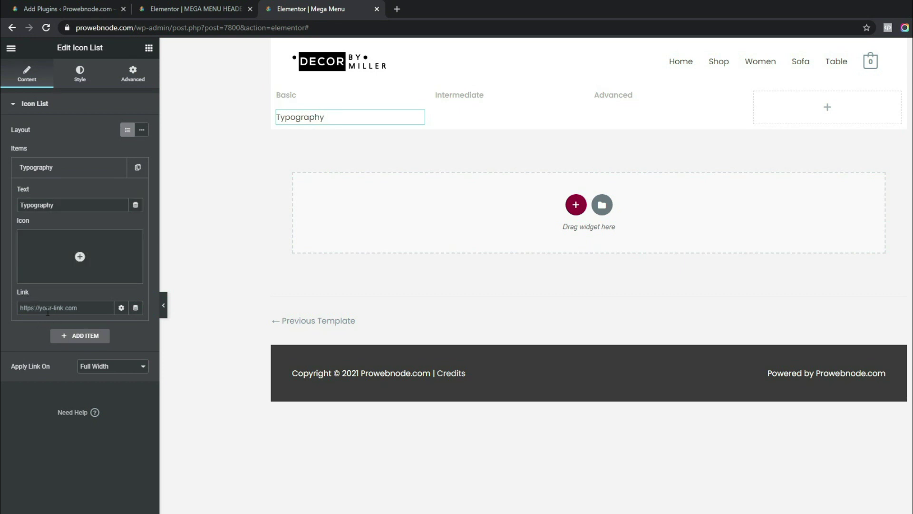
left_click(21, 311)
left_click(81, 176)
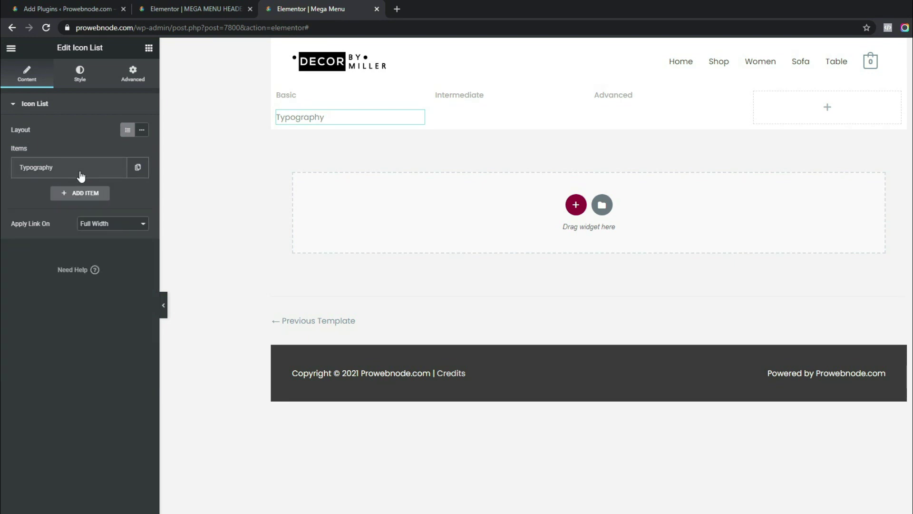
Step: Duplicate the Typography list item until the icon list has eleven items
left_click(137, 170)
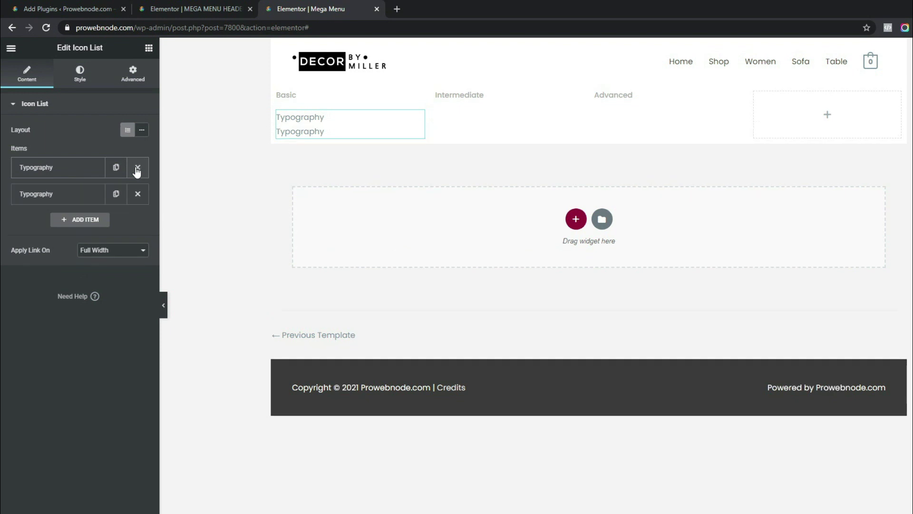
left_click(117, 195)
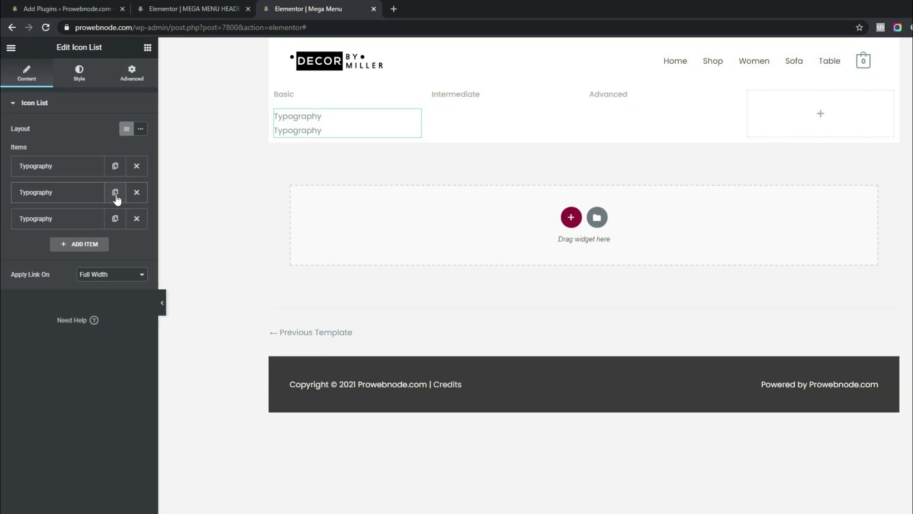
left_click(116, 195)
left_click(117, 194)
left_click(117, 194)
left_click(117, 194)
left_click(117, 194)
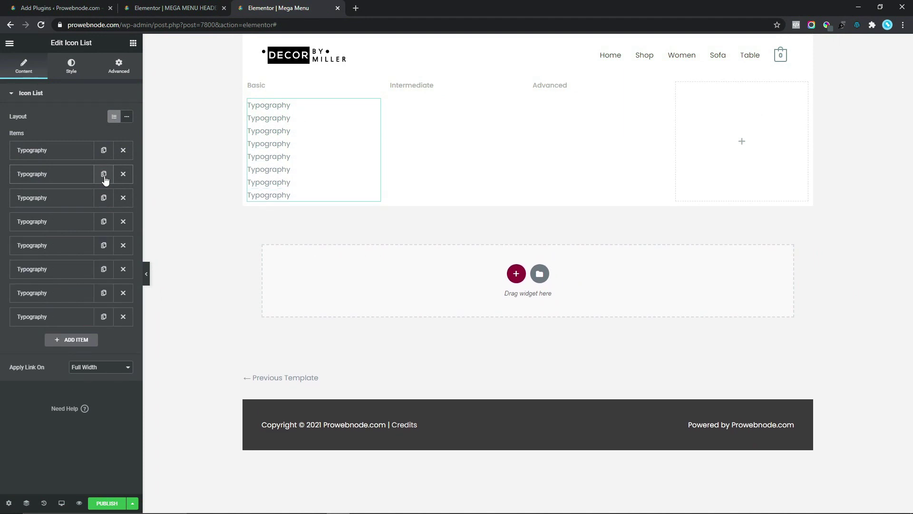
left_click(104, 174)
left_click(104, 175)
left_click(104, 174)
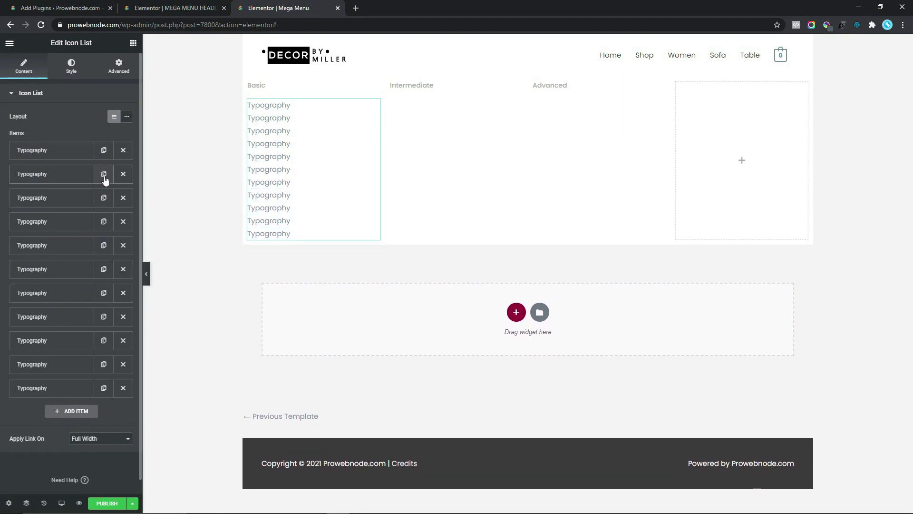
Step: Rename the second, third and fourth list items as "Buttons", "Separator" and "Accordion & Toggle"
left_click(70, 184)
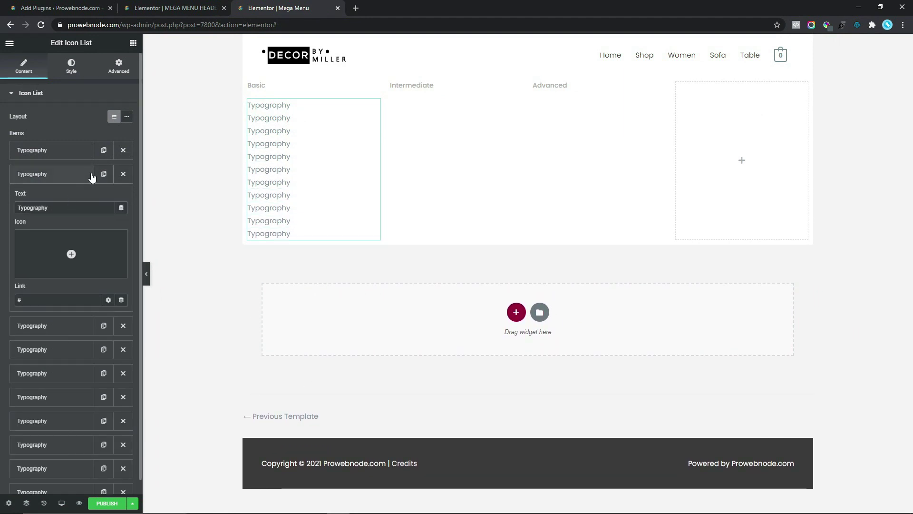
left_click_drag(66, 208, 28, 211)
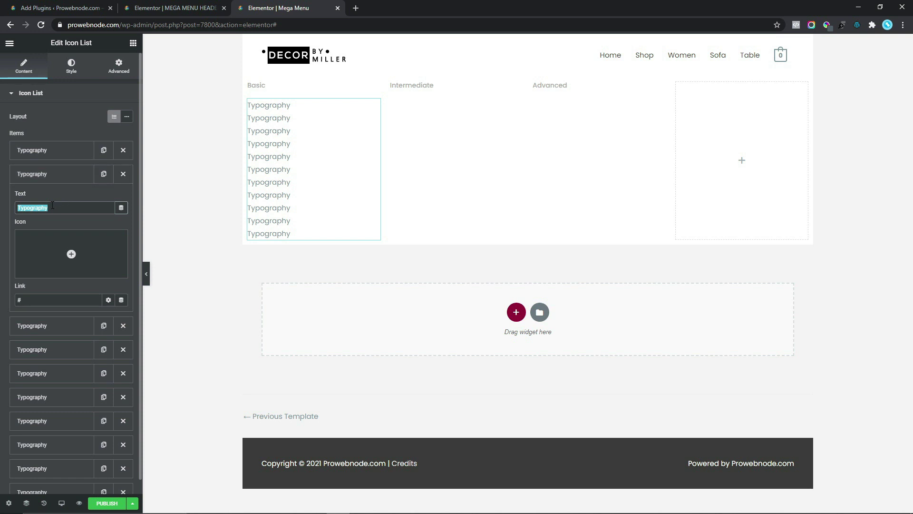
type("Buttons")
left_click(52, 325)
double_click(52, 232)
type("Separator")
left_click(53, 350)
double_click(53, 255)
type("Accr")
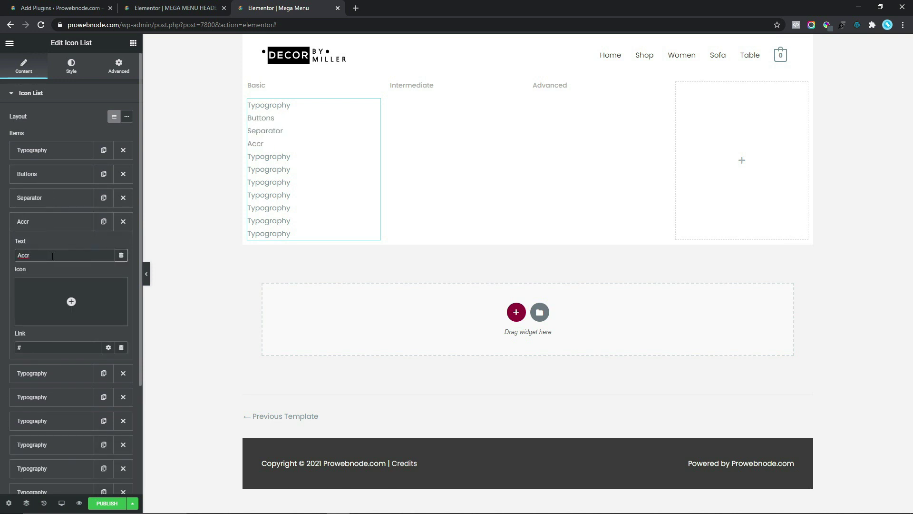
type("ordion & Toggle")
Step: Rename the fifth, sixth and seventh list items as "Boxed Content", "Dropcaps" and "Lists"
left_click(53, 373)
double_click(52, 278)
type("Boxed Content")
left_click(52, 396)
double_click(53, 302)
type("D")
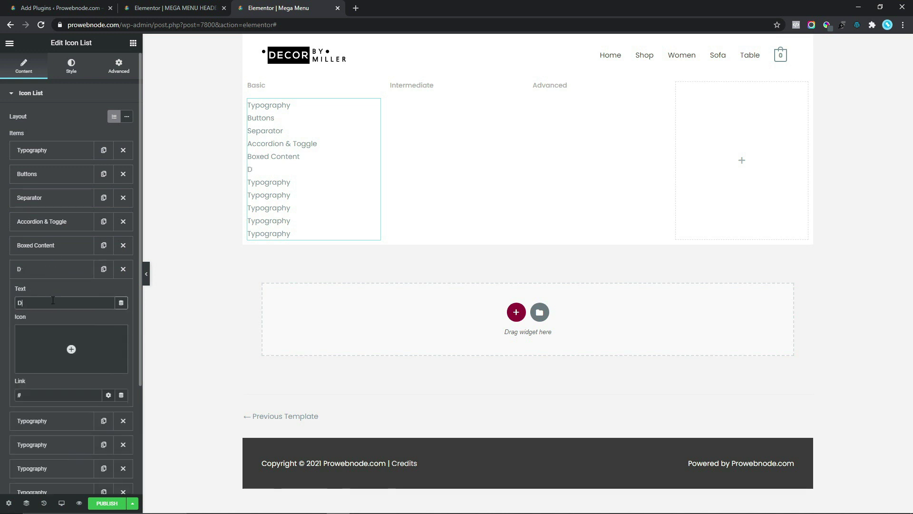
type("ropcaps")
left_click(52, 420)
double_click(53, 326)
type("Lists")
Step: Rename the eighth to tenth list items as "Message Box", "Black Quote" and "Progress", and delete the leftover eleventh item
left_click(52, 444)
double_click(52, 350)
type("Me")
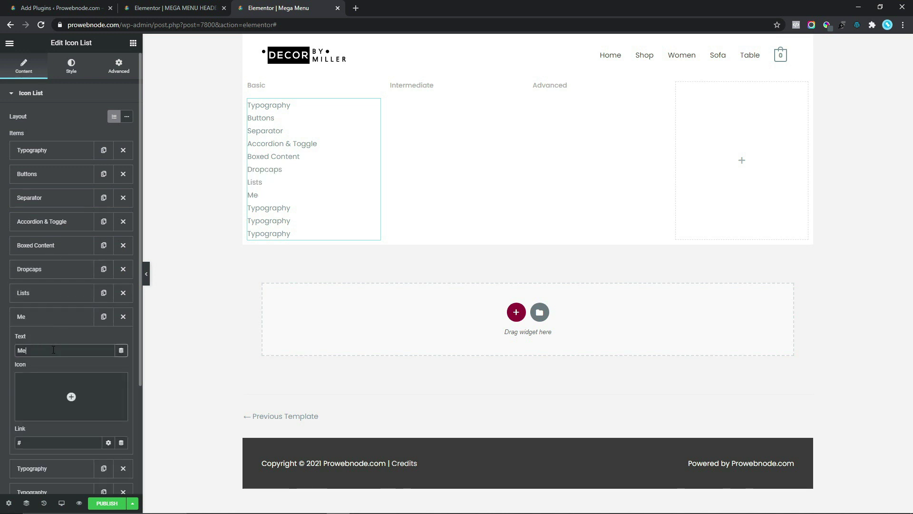
type("ssage Box")
left_click(52, 468)
double_click(52, 374)
type("Black Quote")
left_click(52, 492)
double_click(53, 398)
type("Progress")
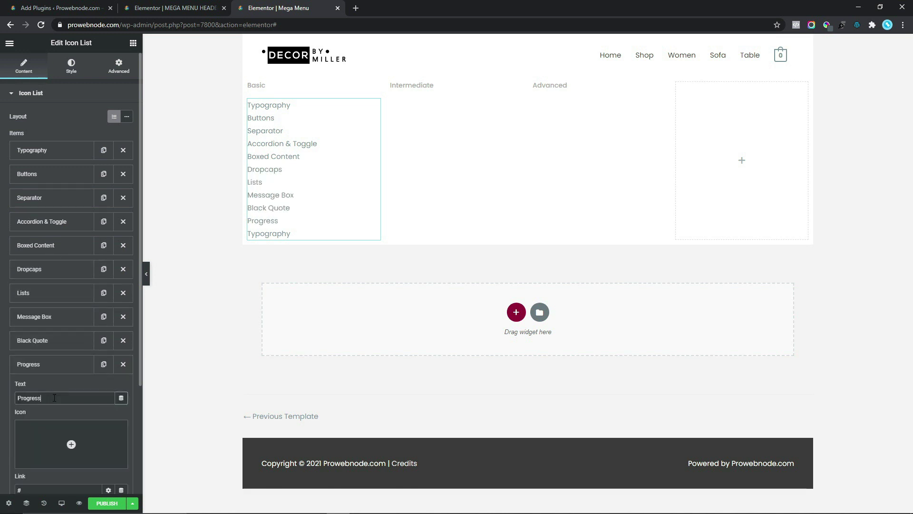
left_click(62, 364)
left_click(117, 389)
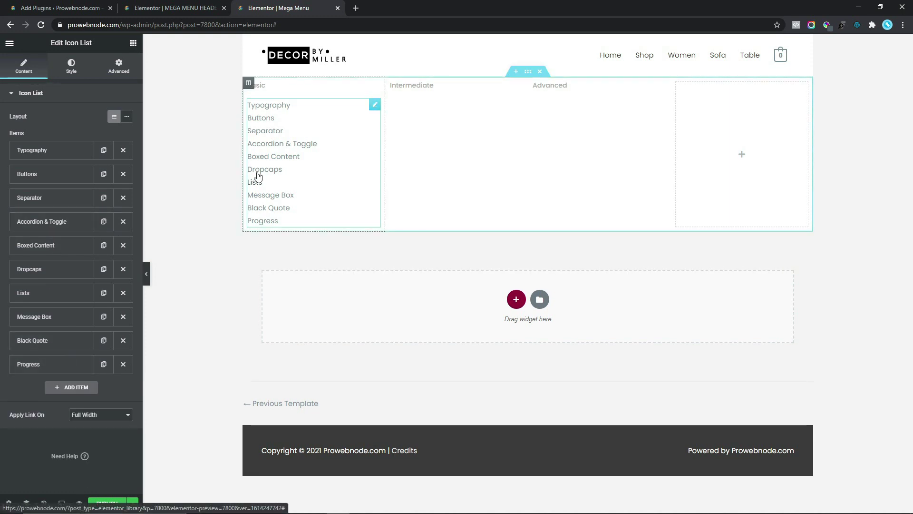
Step: Set the space between the icon list's items to 10
left_click(71, 66)
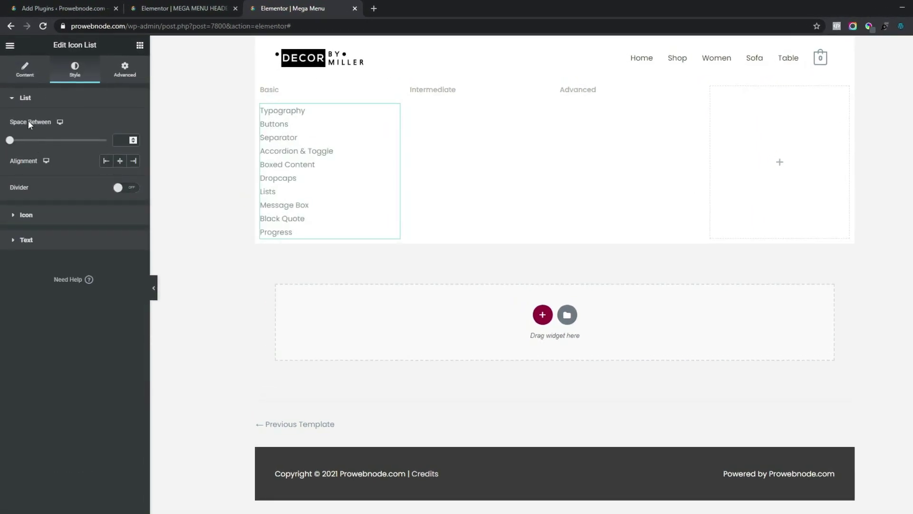
left_click(118, 139)
type("10")
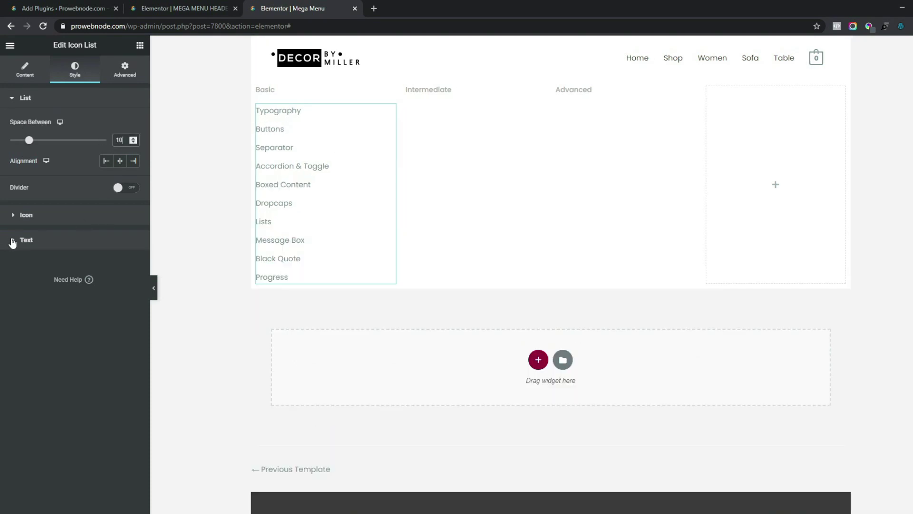
Step: Set the text colour of the icon list under Basic to #646464
left_click(43, 240)
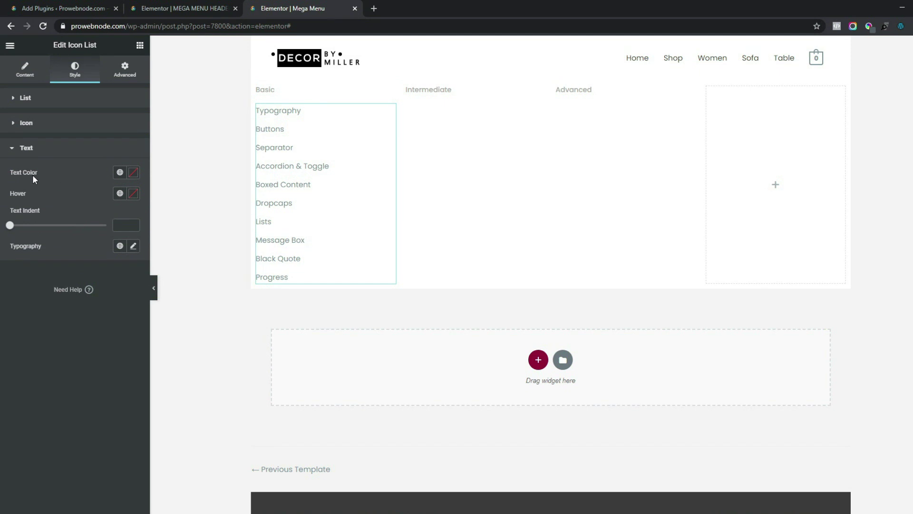
left_click(134, 172)
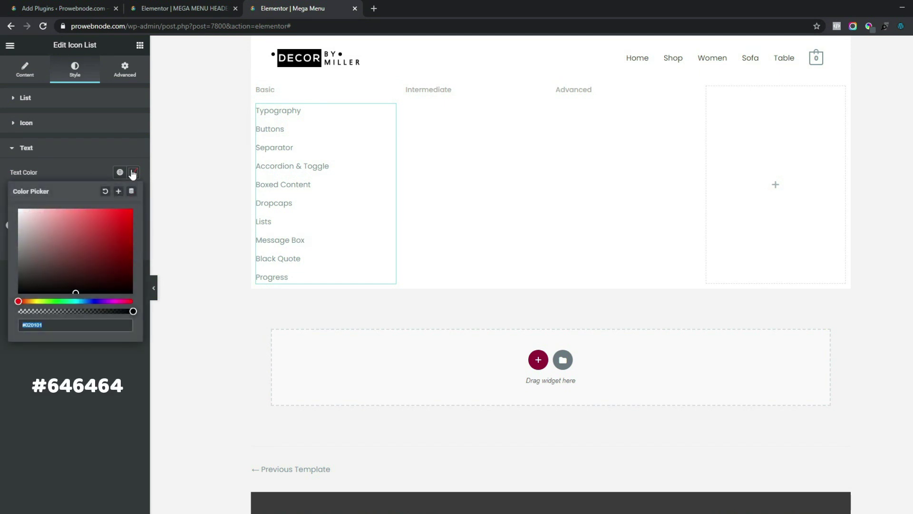
type("#646464")
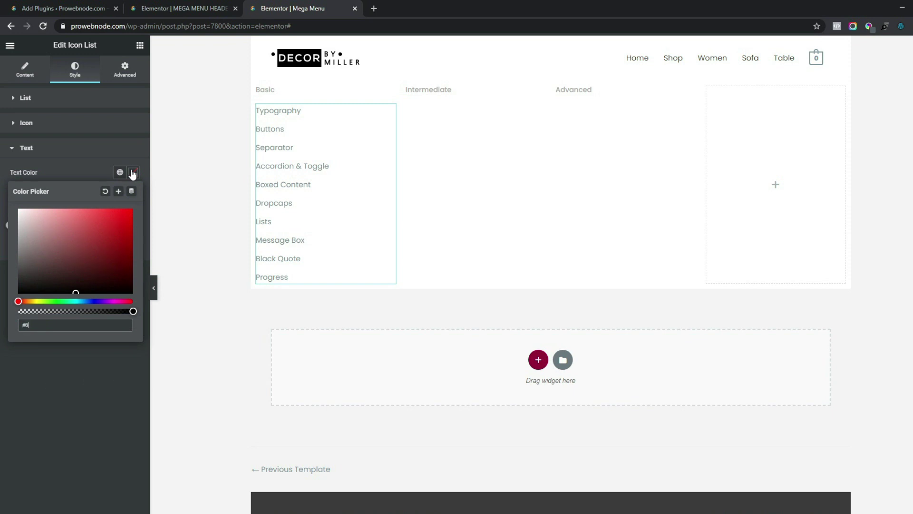
left_click(1, 189)
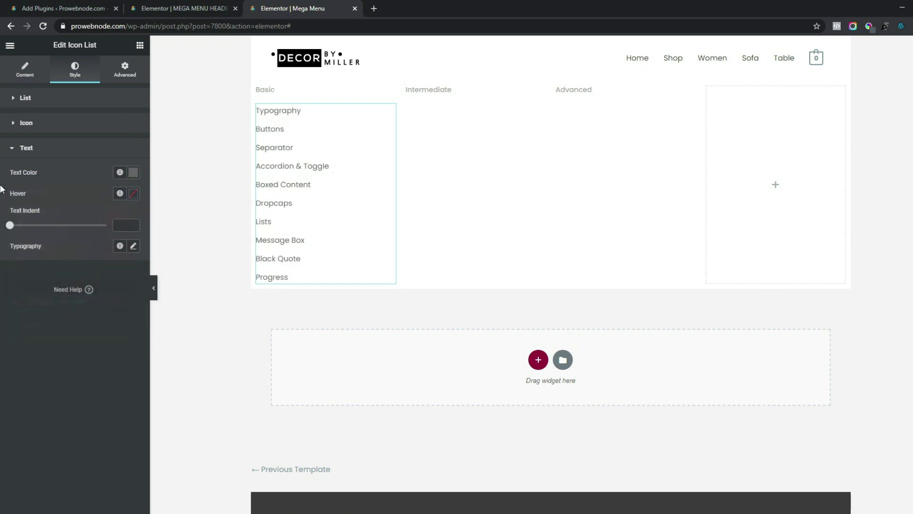
Step: Set the Basic icon list's text typography to Poppins, size 12 px and weight 400
left_click(134, 247)
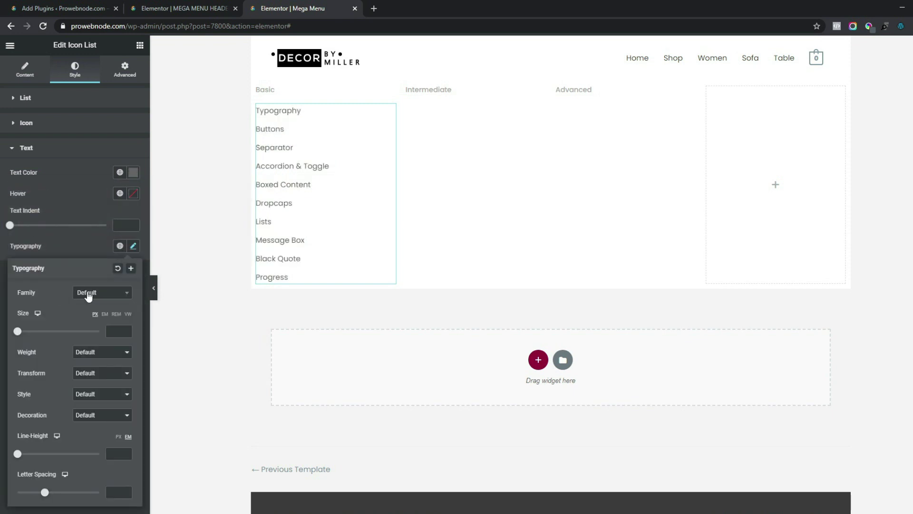
left_click(89, 295)
type("Popp")
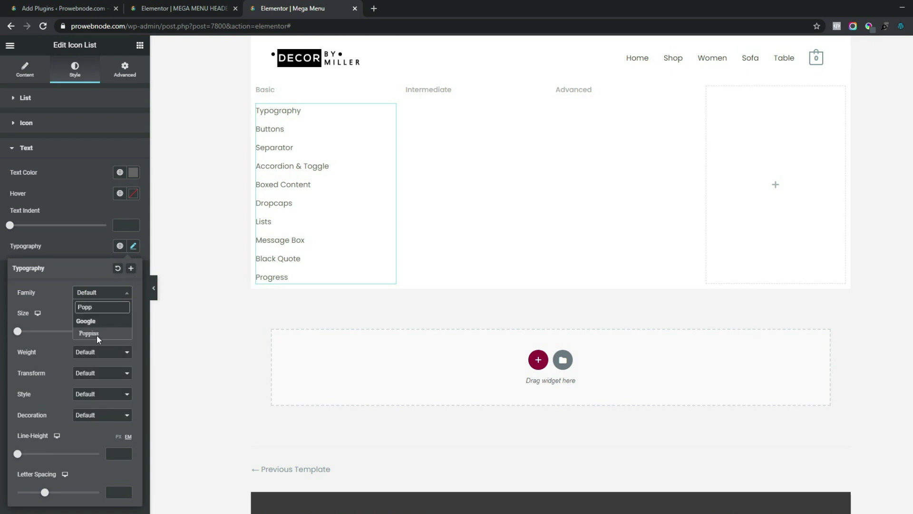
left_click(79, 332)
left_click(118, 329)
type("12")
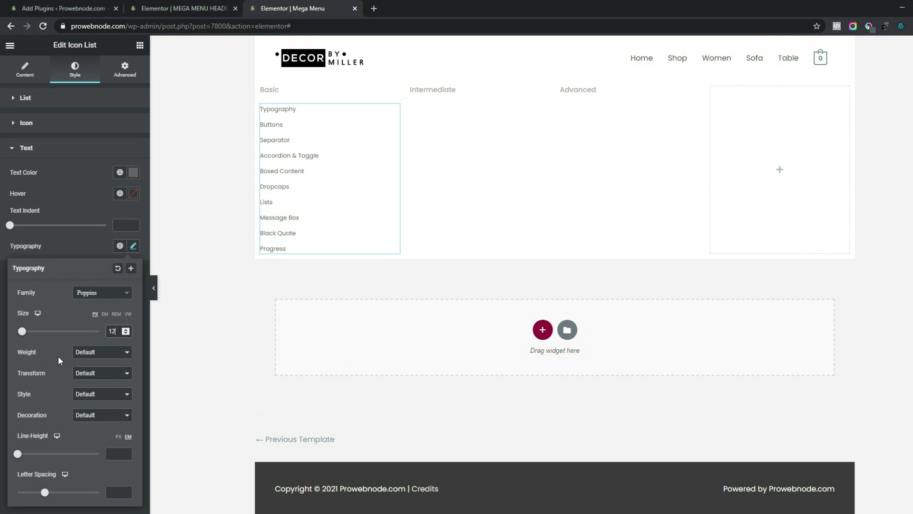
left_click(89, 353)
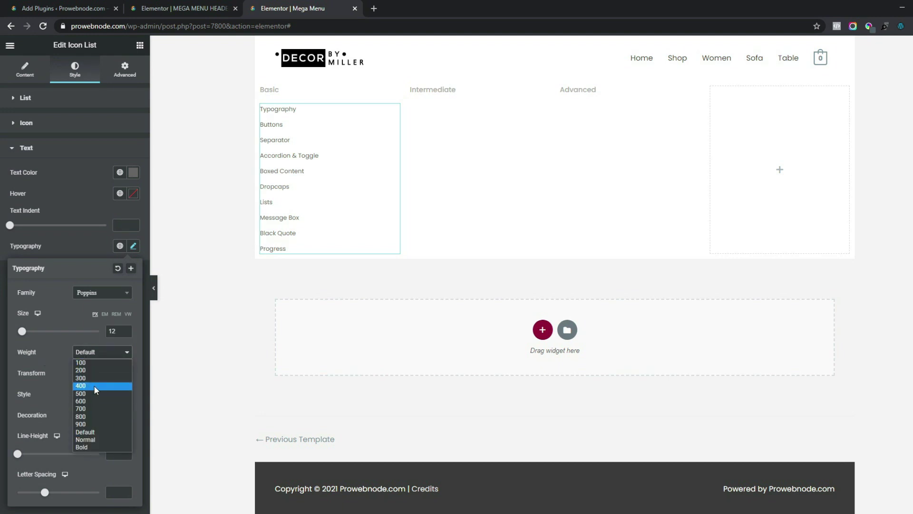
left_click(93, 386)
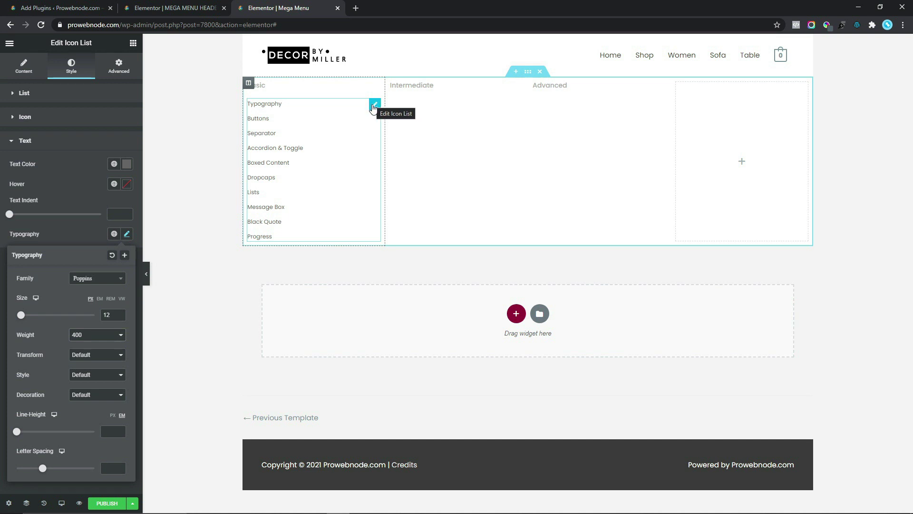
Step: Duplicate the Basic icon list twice and move the copies under the Intermediate and Advanced headings
right_click(373, 108)
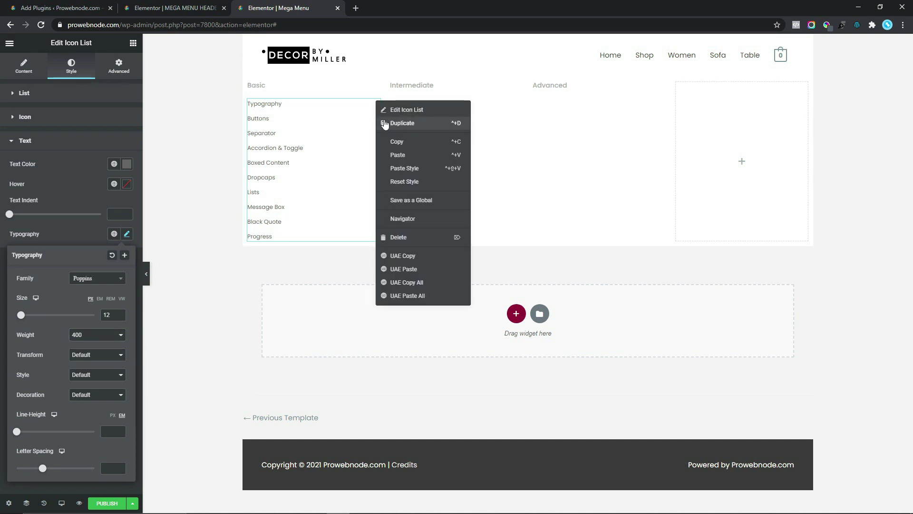
left_click(385, 125)
right_click(372, 107)
left_click(383, 127)
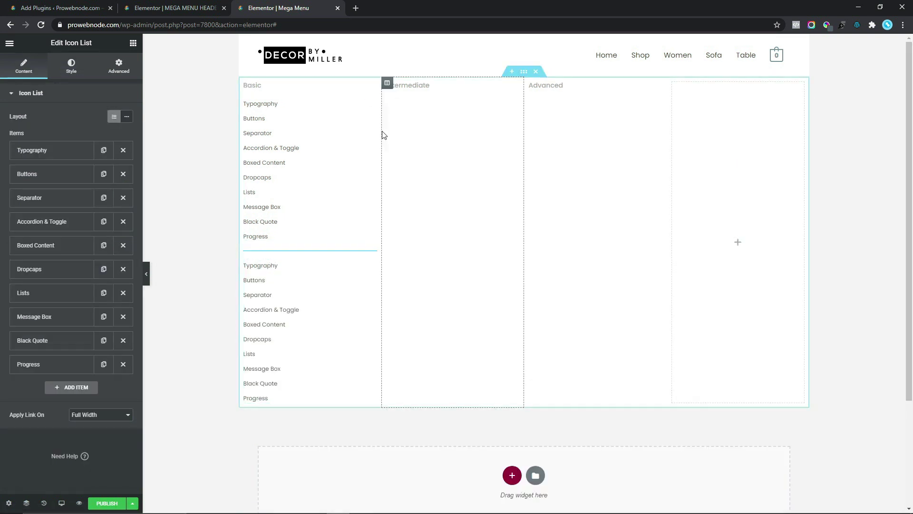
left_click_drag(371, 106, 438, 112)
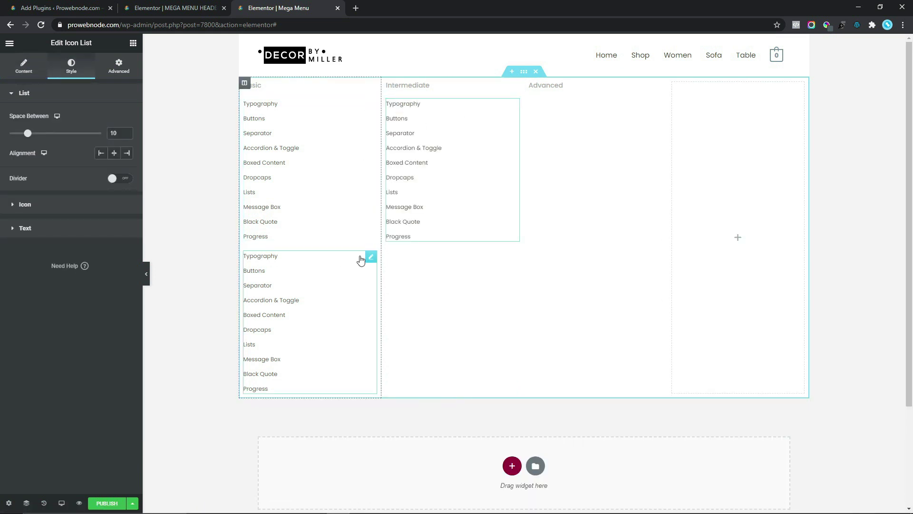
left_click_drag(376, 260, 623, 166)
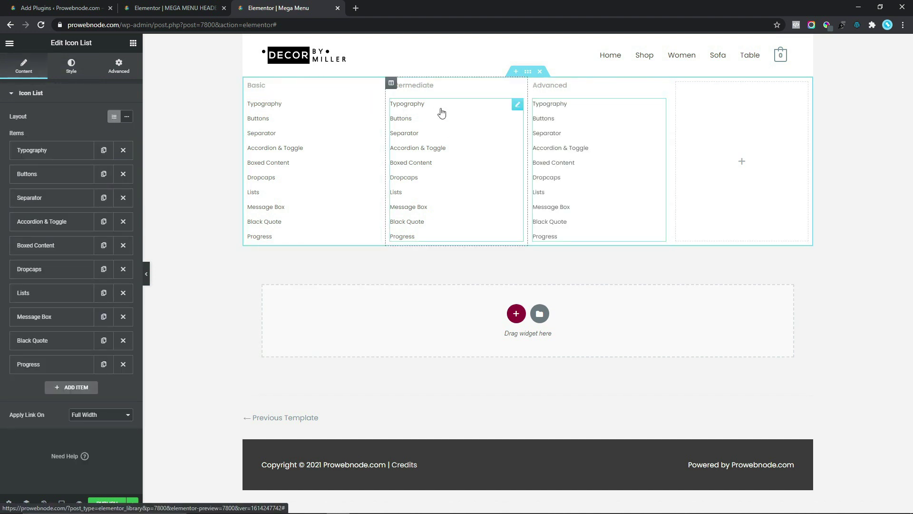
Step: Rename the first two items of the Intermediate icon list as "Carousel" and "Blog Post"
left_click(34, 150)
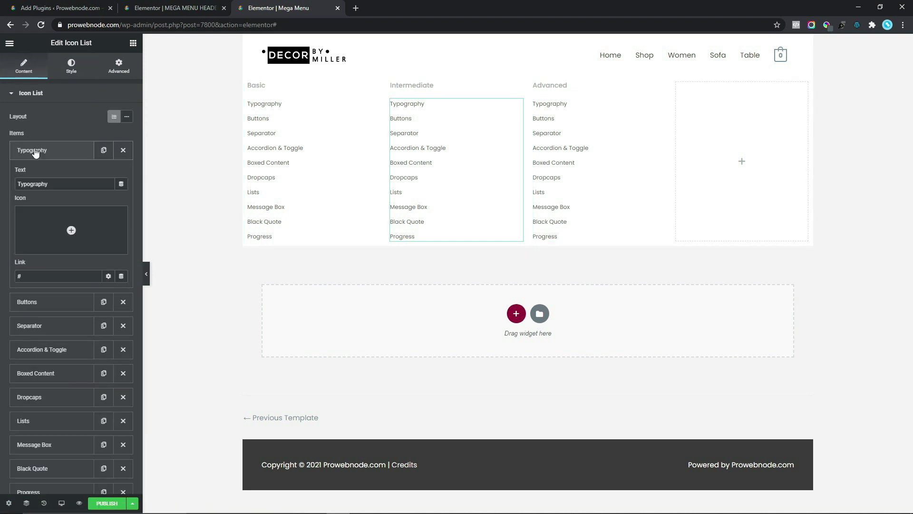
double_click(50, 184)
type("Carousel")
left_click(47, 302)
double_click(53, 208)
type("Blog Post")
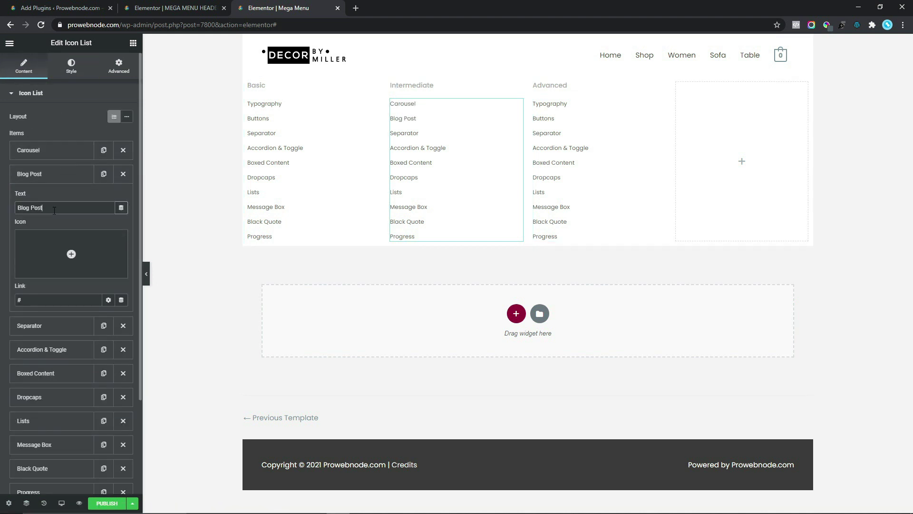
Step: Rename the third and fourth items of the Intermediate list as "Testimonials" and "Team Members"
left_click(47, 325)
double_click(56, 231)
type("Testimonials")
left_click(48, 349)
double_click(67, 255)
type("Te")
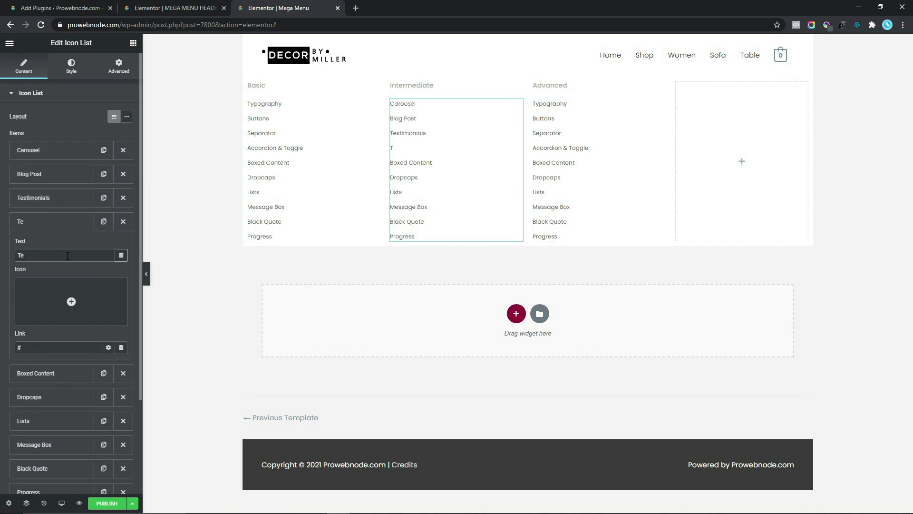
type("am Members")
Step: Rename the fifth, sixth and seventh items of the Intermediate list as "Grids", "Tabs" and "Pricing Table"
left_click(48, 373)
double_click(66, 326)
type("Grids")
left_click(47, 396)
type("Tabs")
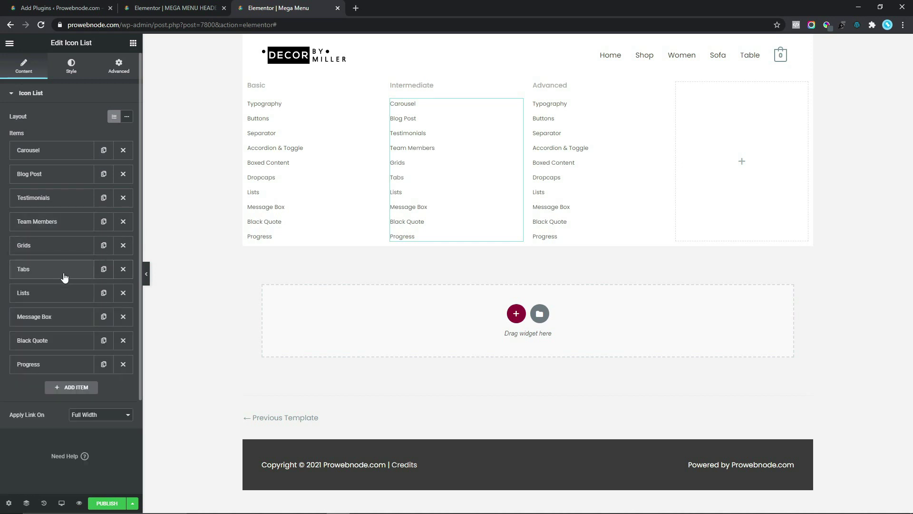
left_click(48, 292)
type("Pricing Table")
Step: Rename the last three items of the Intermediate list as "Counter Up", "Google Maps" and "Masonry Layout"
left_click(47, 444)
double_click(47, 350)
type("Counter Up")
left_click(47, 468)
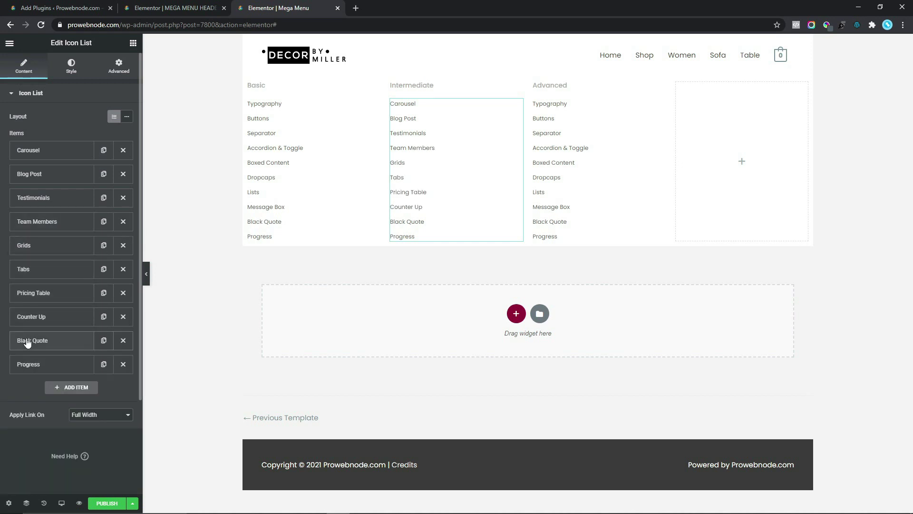
double_click(48, 373)
type("Google Maps")
left_click(48, 492)
double_click(48, 398)
type("Masonry Layout")
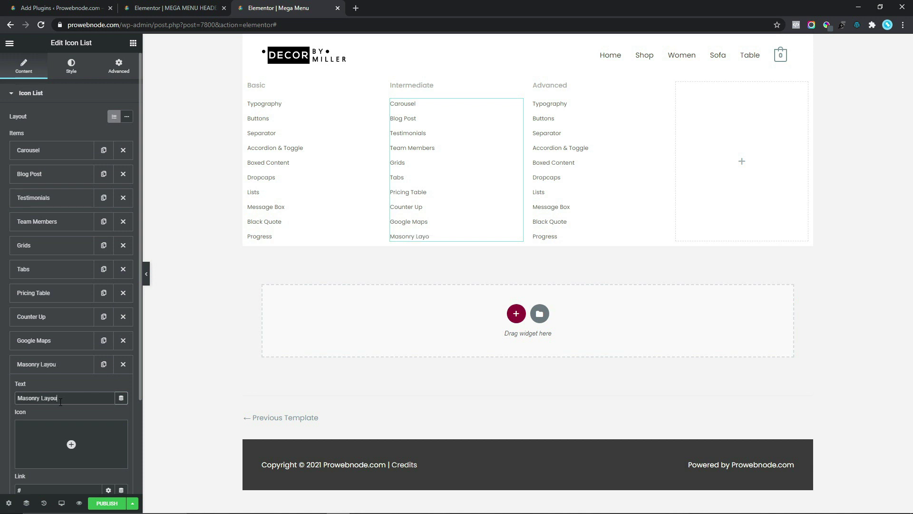
left_click(48, 364)
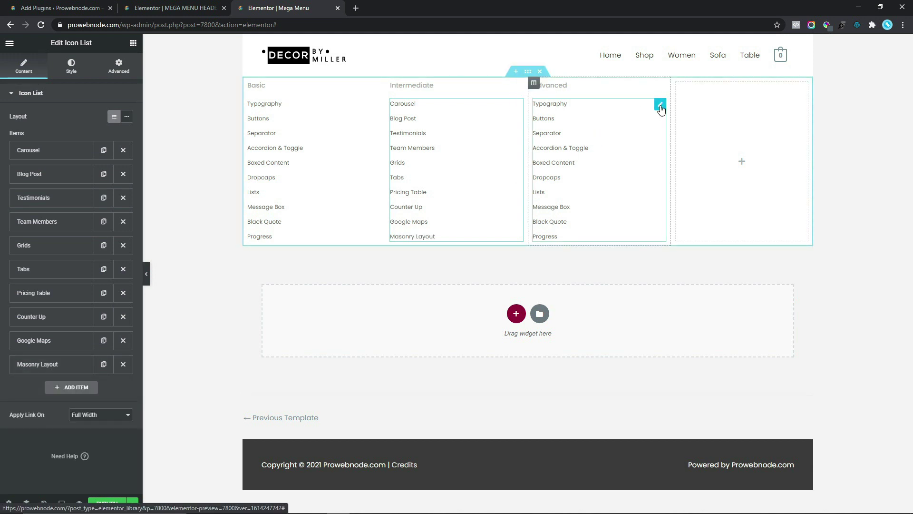
Step: Rename both the first and second items of the Advanced icon list as "Product Menu"
left_click(661, 106)
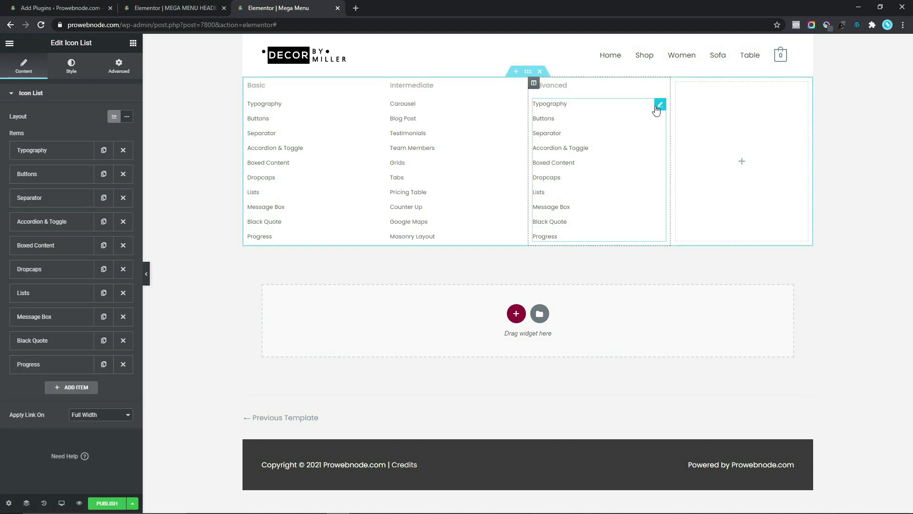
left_click(69, 150)
double_click(56, 184)
type("Product Menu")
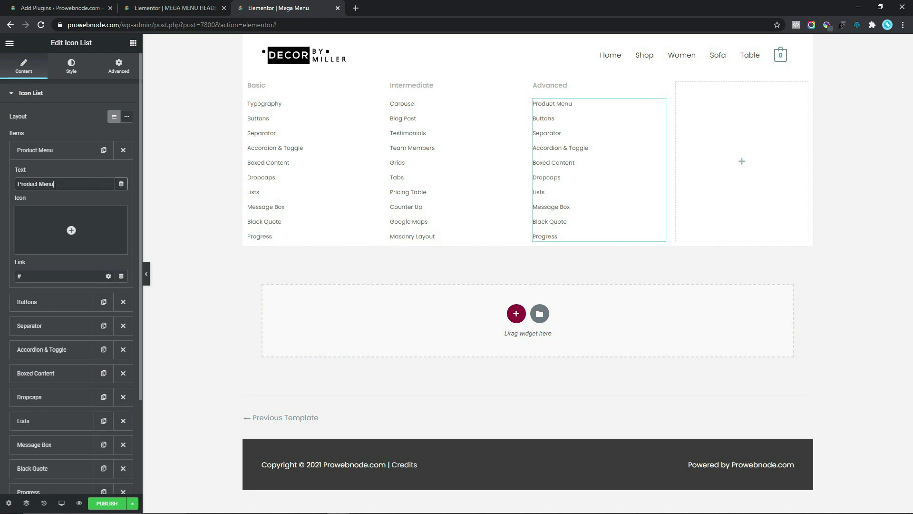
left_click(26, 302)
double_click(56, 207)
type("Product Menu")
Step: Enter "Separator" and "Product List" as the third and fourth items of the Advanced list
left_click(28, 325)
double_click(58, 231)
type("Sepa")
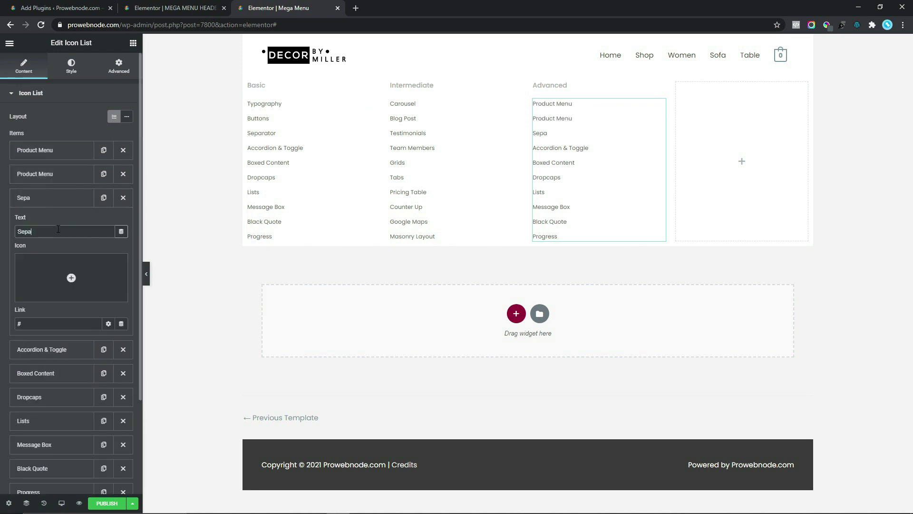
type("rator")
left_click(29, 349)
double_click(58, 255)
type("Product List")
Step: Rename the fifth and sixth items of the Advanced list as "Sale Countdown" and "Product Categories"
left_click(29, 373)
double_click(58, 279)
type("Sale Coun")
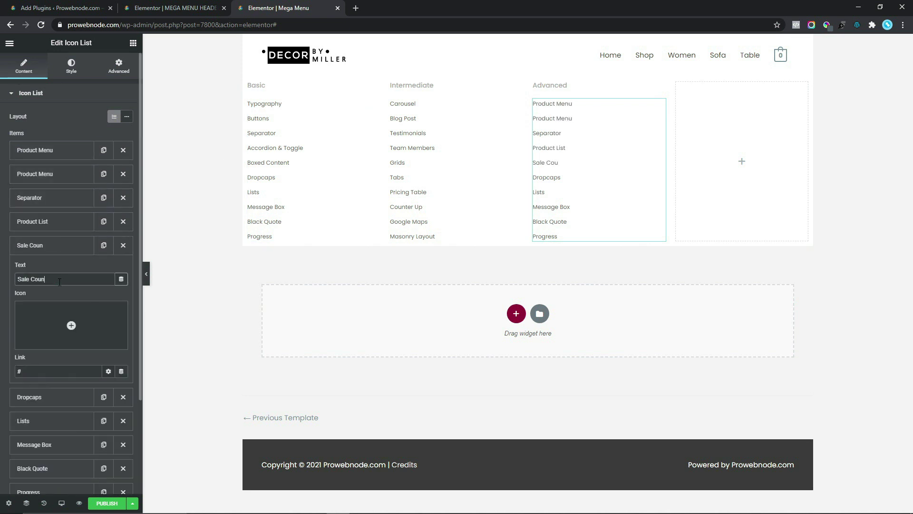
type("tdown")
left_click(28, 396)
double_click(58, 302)
type("Product Categories")
Step: Rename the seventh and eighth items of the Advanced list as "Message Box" and "Black Quote"
left_click(28, 421)
double_click(59, 327)
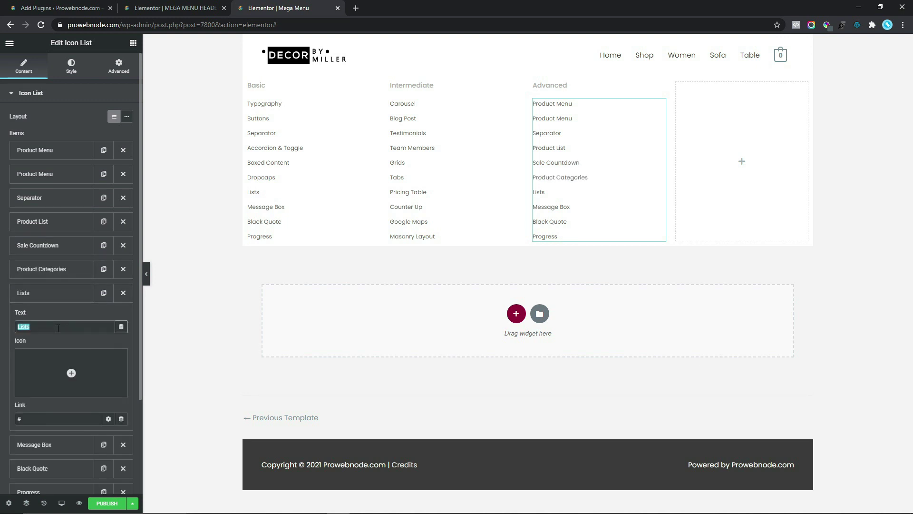
type("Message Box")
left_click(29, 444)
triple_click(59, 350)
type("Black Quote")
Step: Rename the ninth and tenth items of the Advanced list as "Progress" and "Order Tracking Form"
left_click(28, 468)
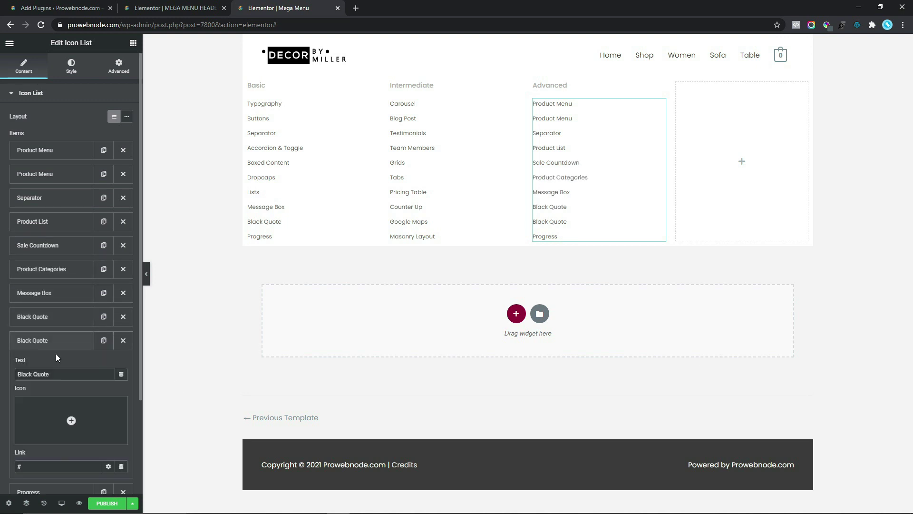
triple_click(55, 376)
type("progress")
triple_click(54, 375)
type("Progress")
left_click(29, 492)
triple_click(48, 397)
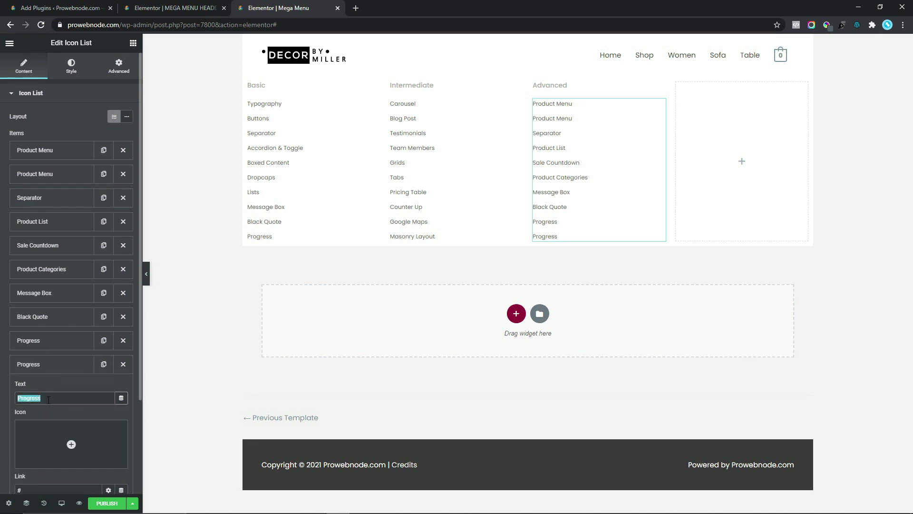
type("Order Tracking Form")
left_click(49, 371)
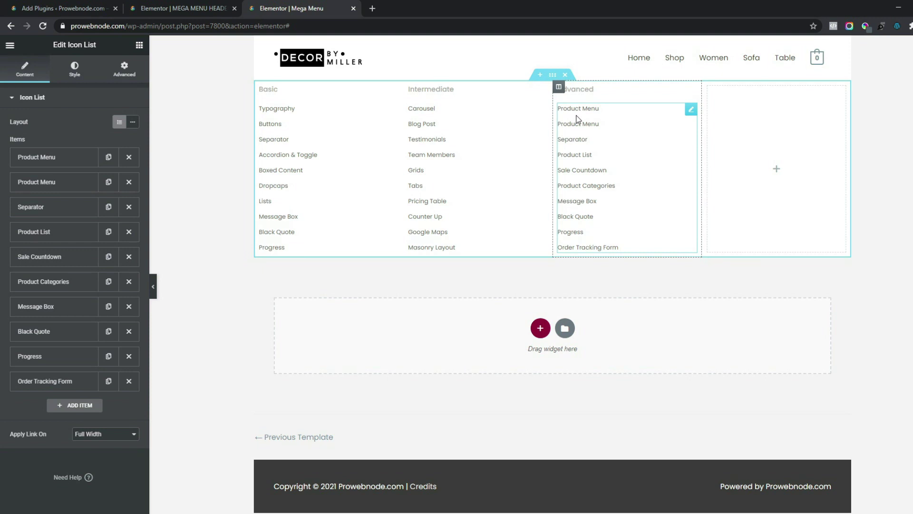
Step: Set the text line height of the Advanced icon list to 2.1 em
left_click(76, 71)
left_click(22, 240)
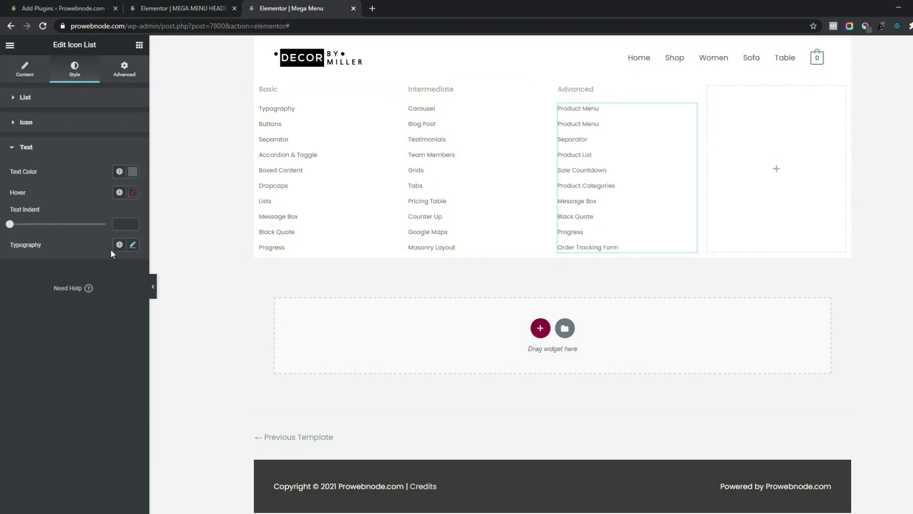
left_click(133, 245)
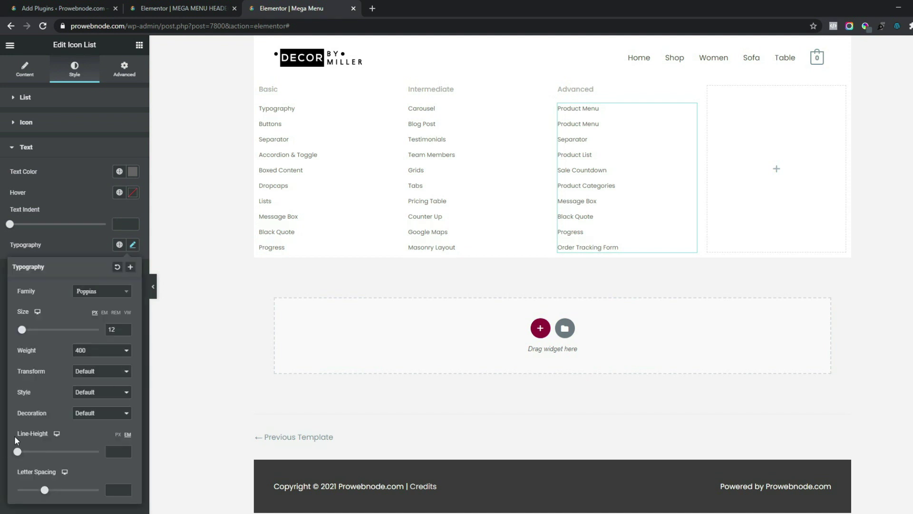
left_click(112, 451)
type("2.1")
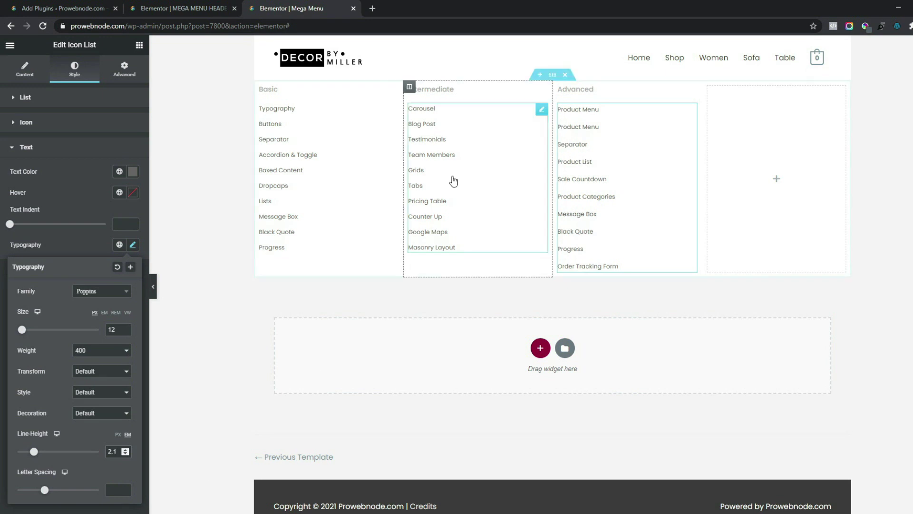
Step: Set the text line height of the Intermediate icon list to 2.1 em
left_click(539, 110)
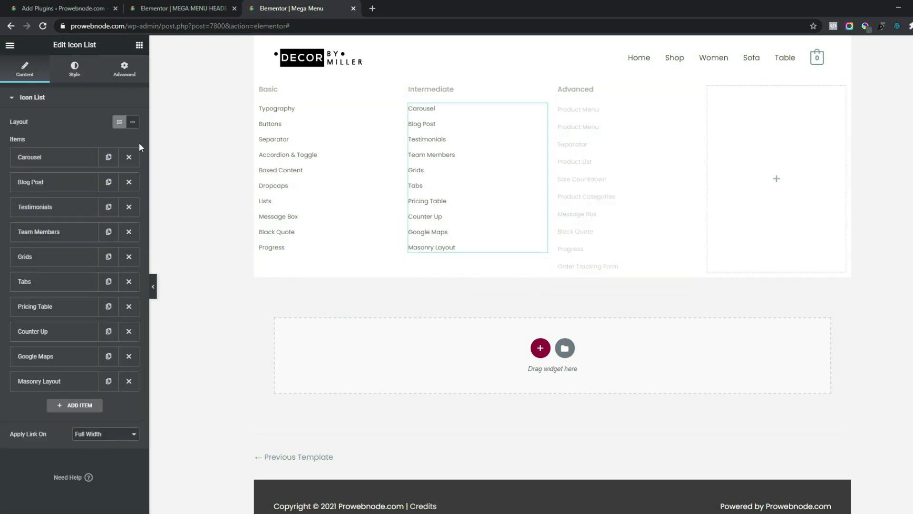
left_click(75, 69)
left_click(49, 239)
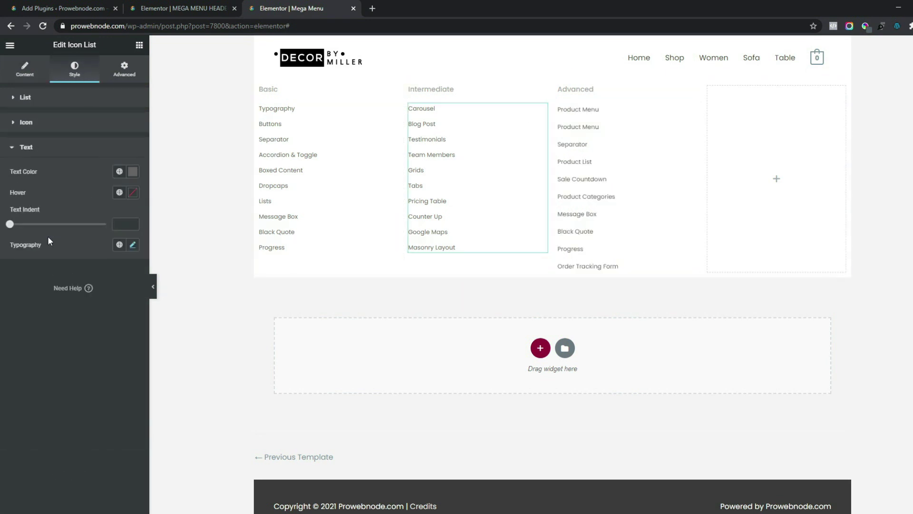
left_click(132, 245)
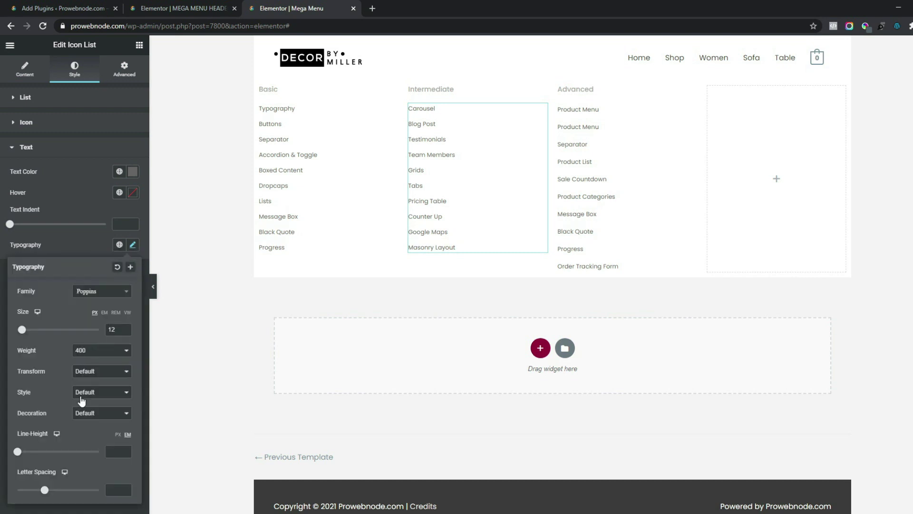
left_click(112, 453)
type("2.1")
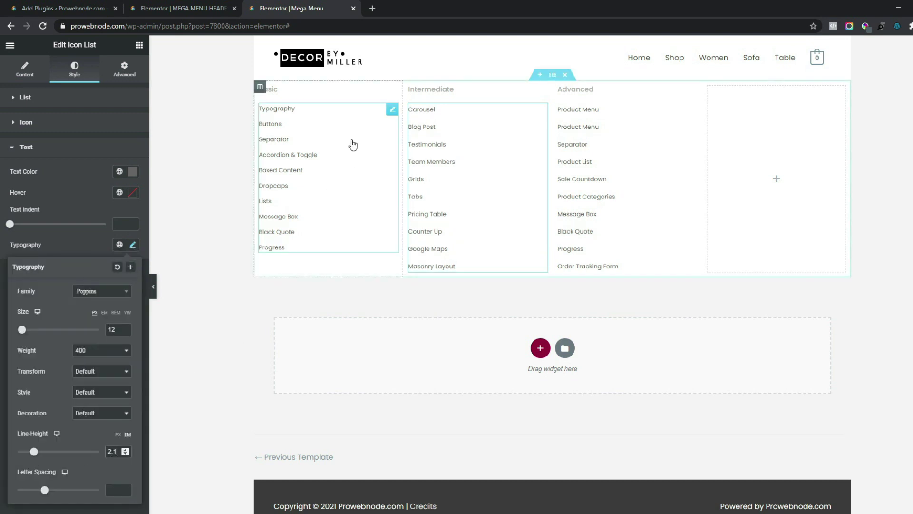
Step: Set the text line height of the Basic icon list to 2.1 em
left_click(344, 126)
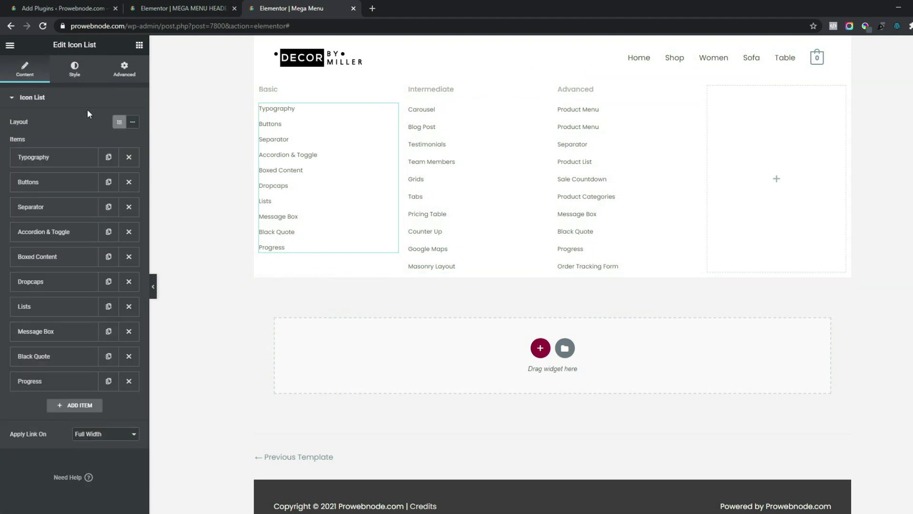
left_click(74, 70)
left_click(24, 239)
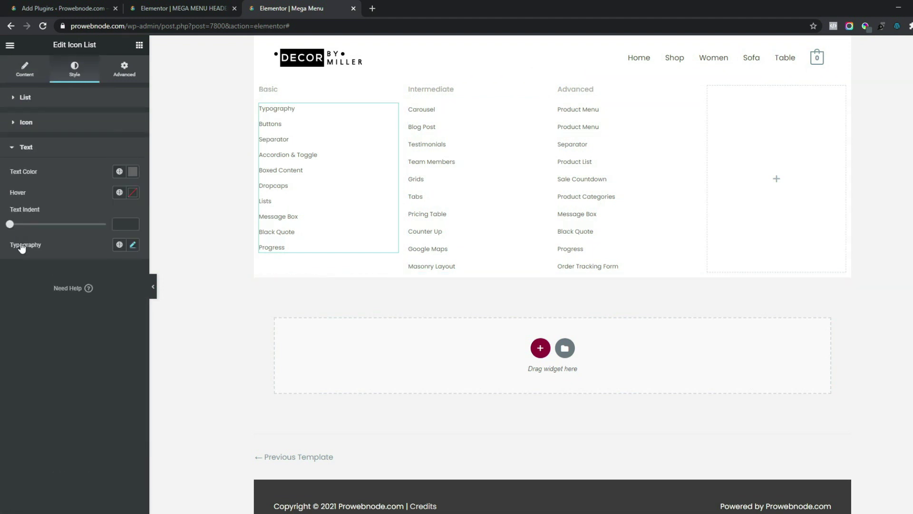
left_click(133, 245)
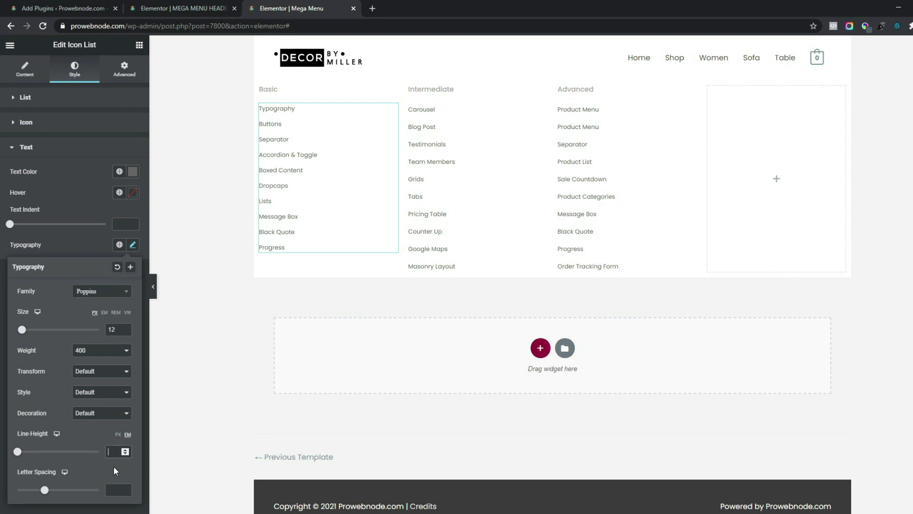
type("2.1")
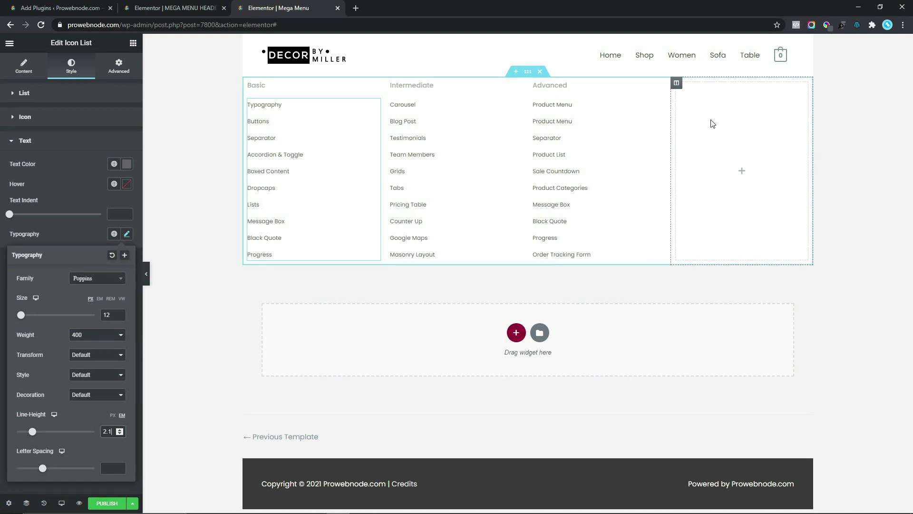
Step: Add an Image widget to the empty fourth column and fill it with the woman's portrait from the media library
left_click(720, 137)
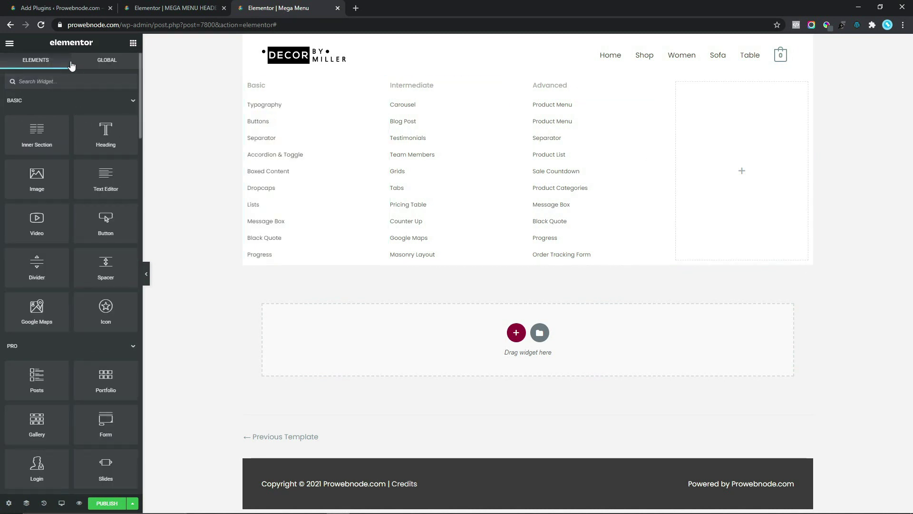
left_click_drag(36, 176, 726, 147)
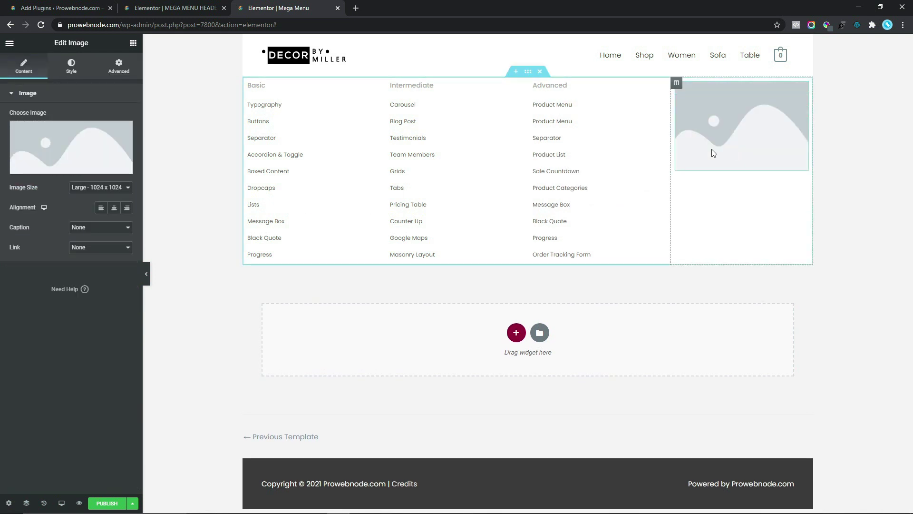
left_click(55, 155)
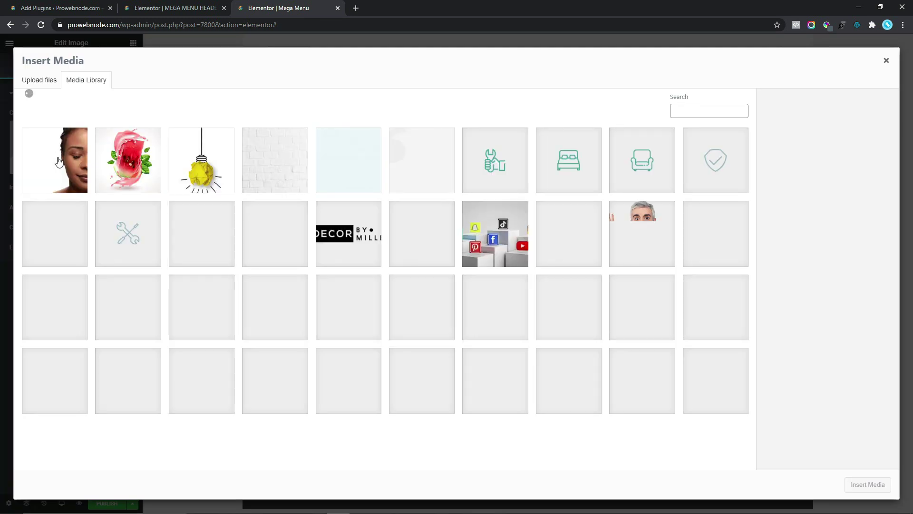
left_click(57, 160)
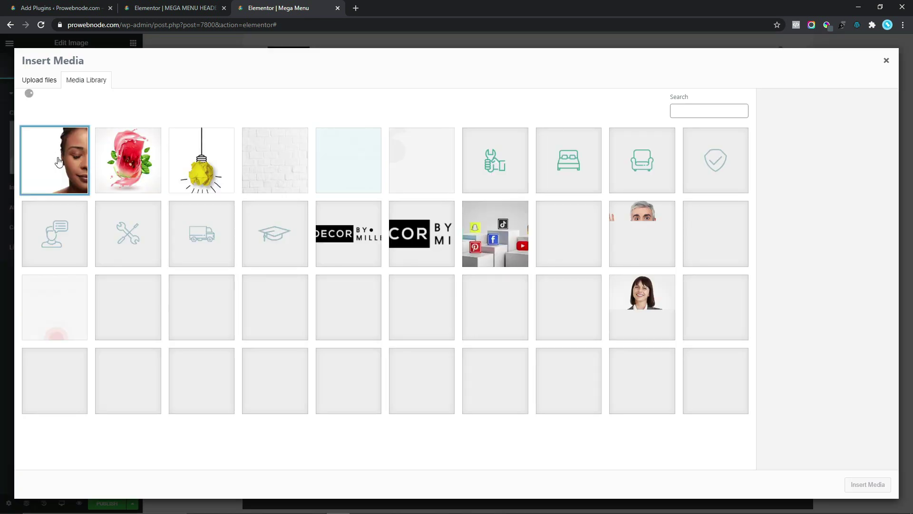
left_click(860, 485)
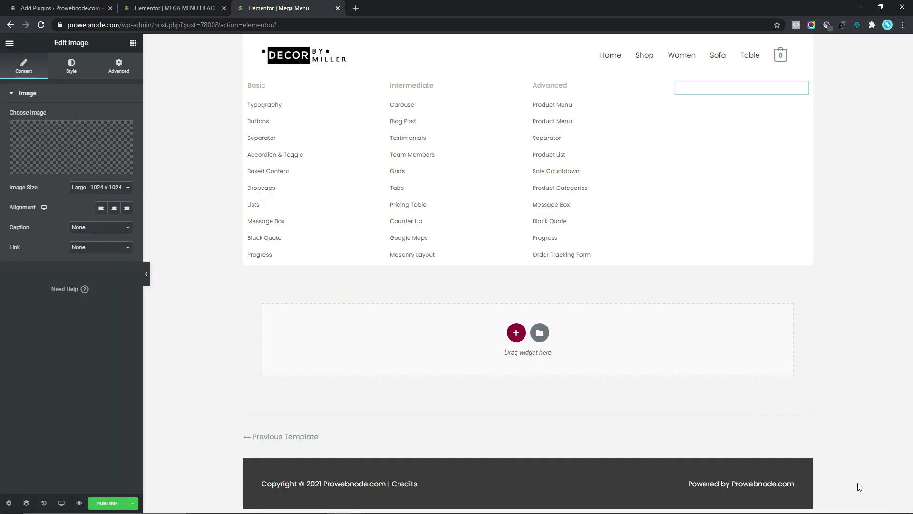
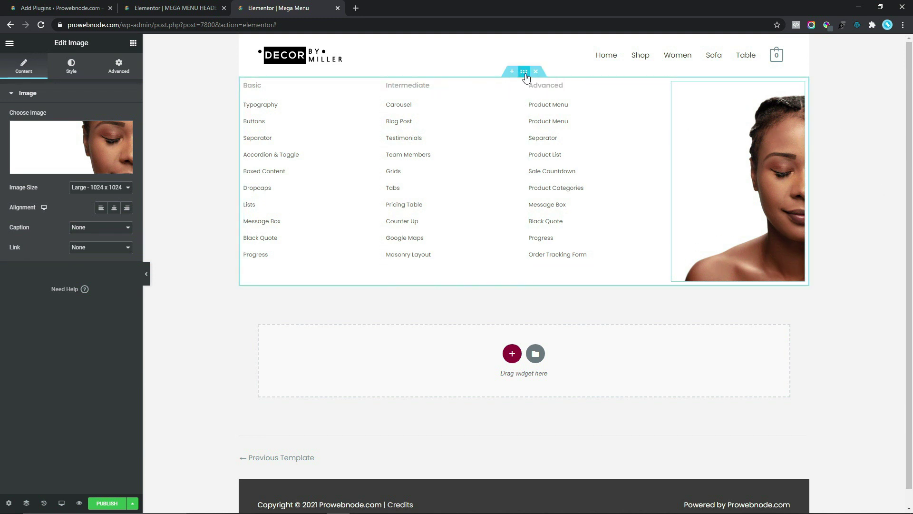
Step: Set the padding of the four-column section to 30 px on all sides
left_click(562, 80)
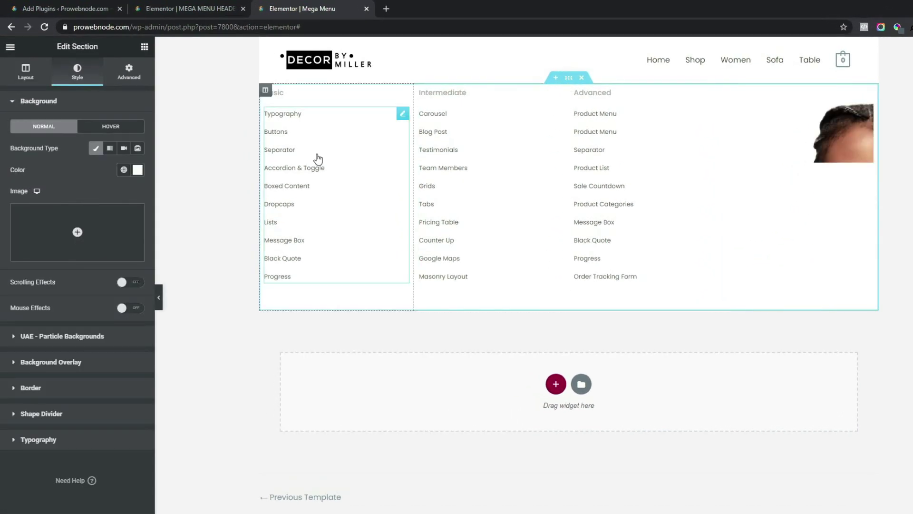
left_click(129, 81)
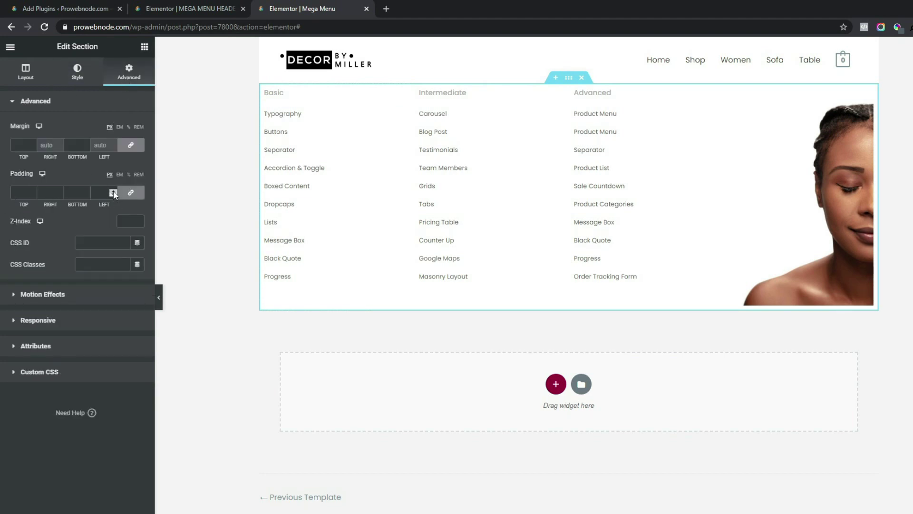
left_click_drag(113, 191, 113, 191)
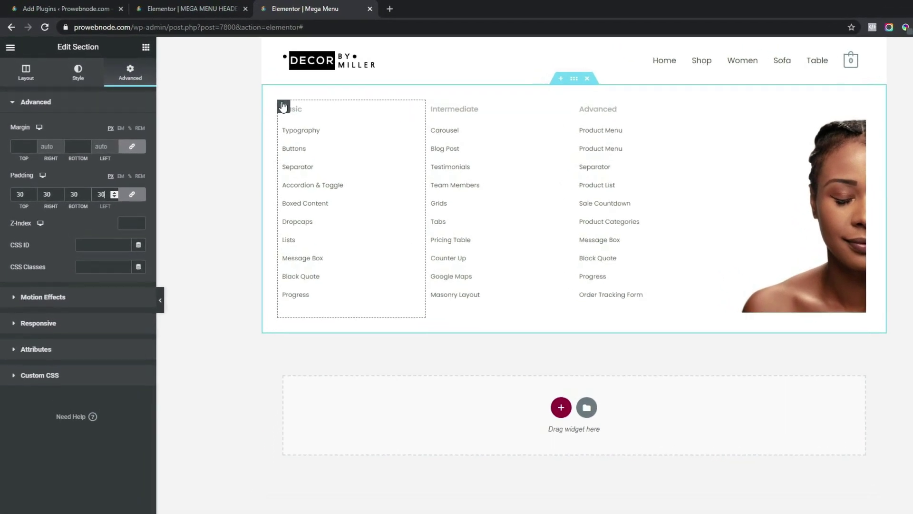
Step: Give the Basic column a solid #dedede border, 1 px wide on its right side and 0 elsewhere, and copy the color code
left_click(283, 106)
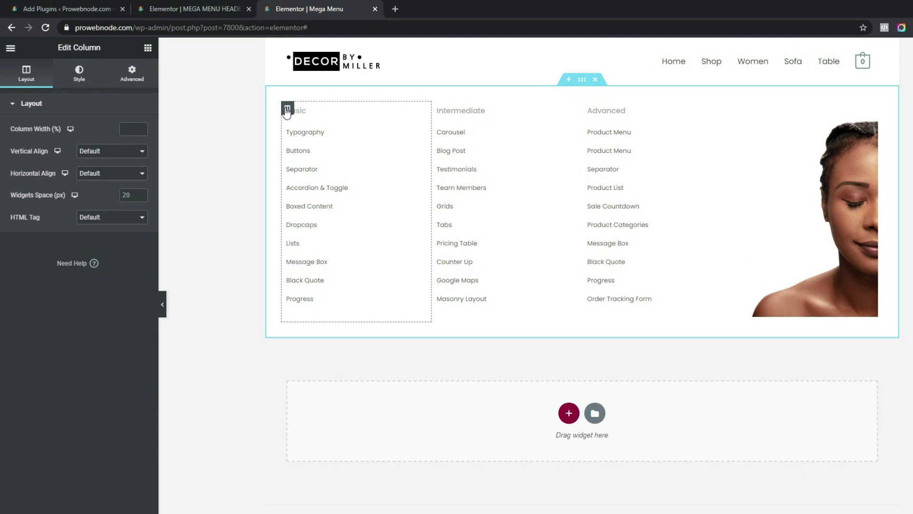
left_click(79, 79)
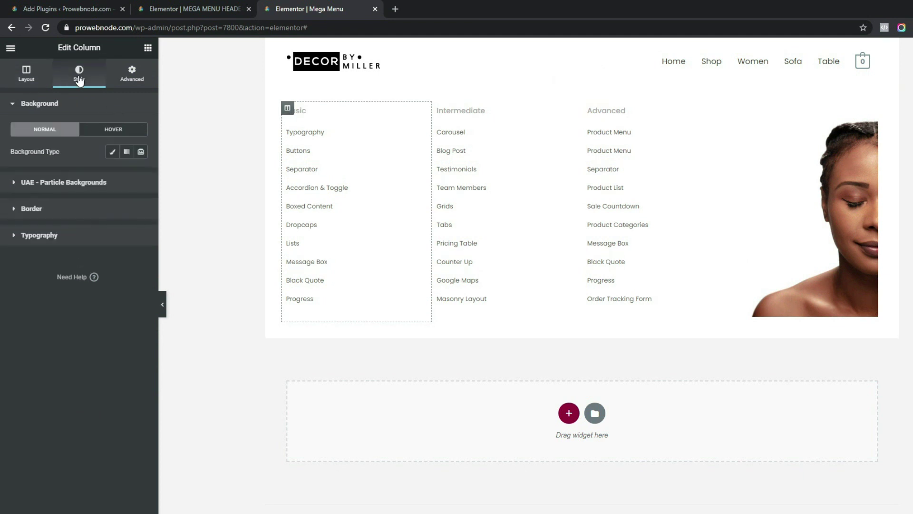
left_click(23, 209)
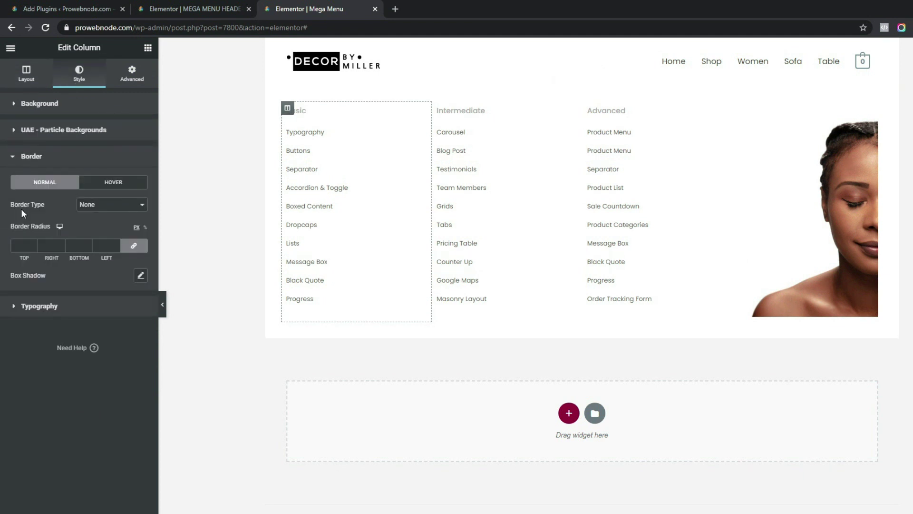
left_click(88, 210)
left_click(91, 221)
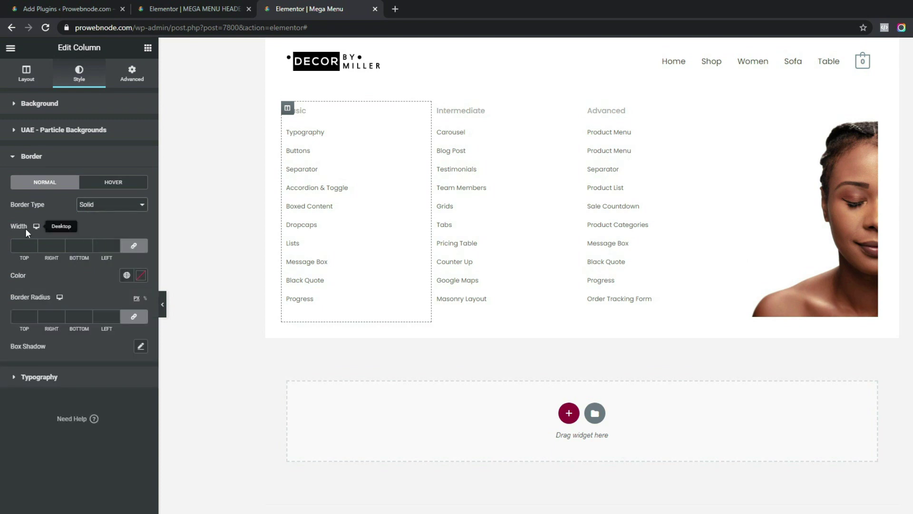
left_click(133, 248)
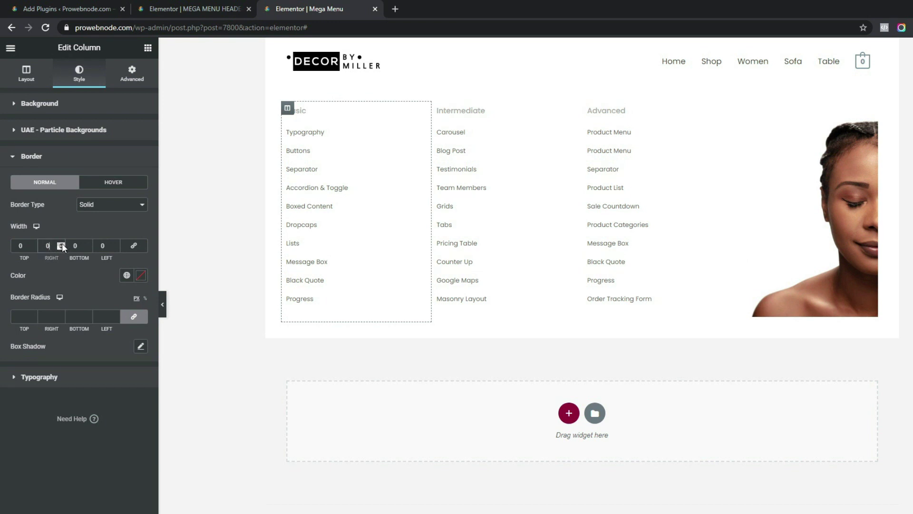
left_click(141, 275)
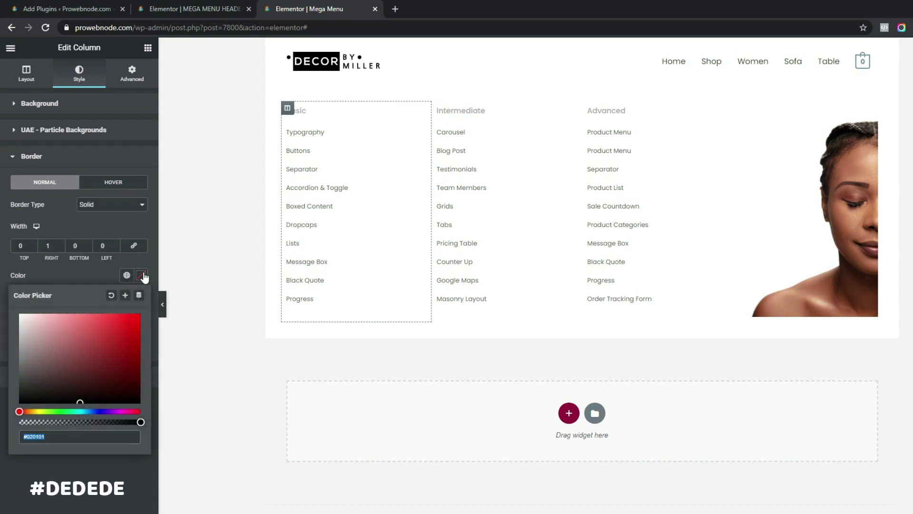
type("#dedede")
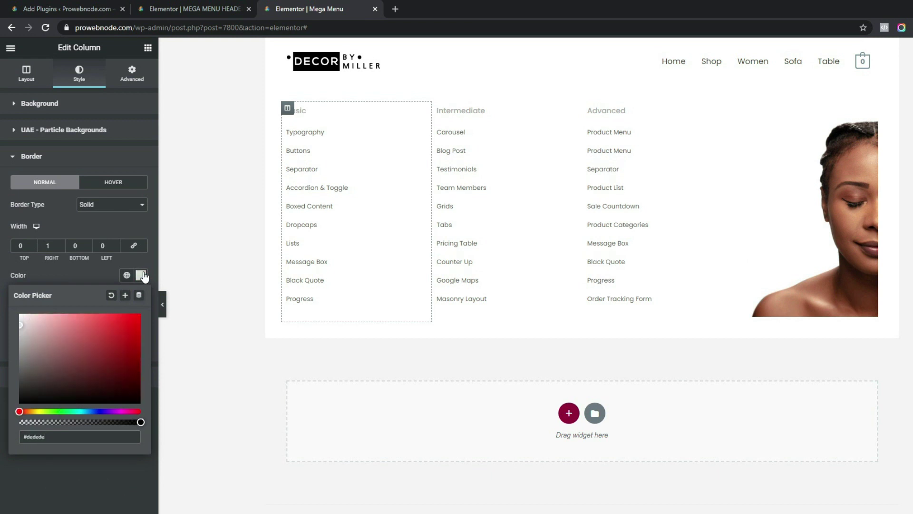
key("ctrl+a")
key("ctrl+c")
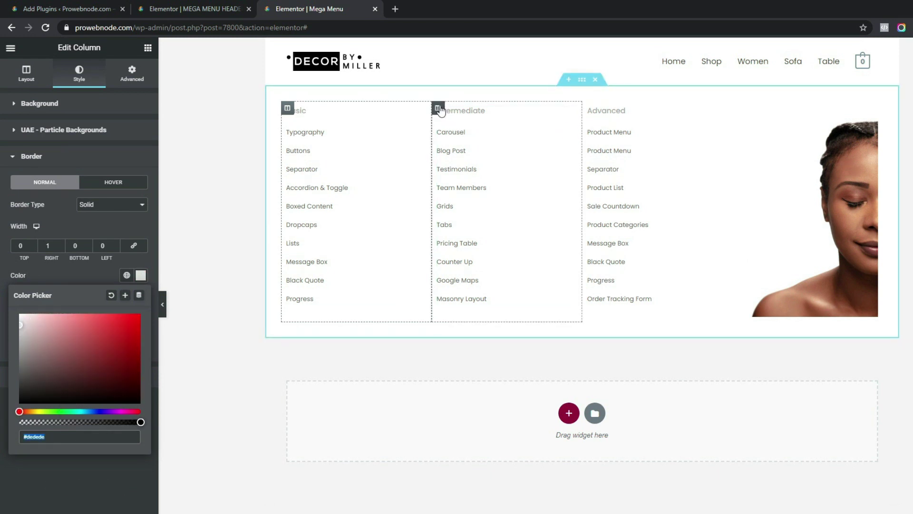
Step: Give the Intermediate column a solid #dedede border, 1 px wide on its right side and 0 on the other sides
left_click(439, 109)
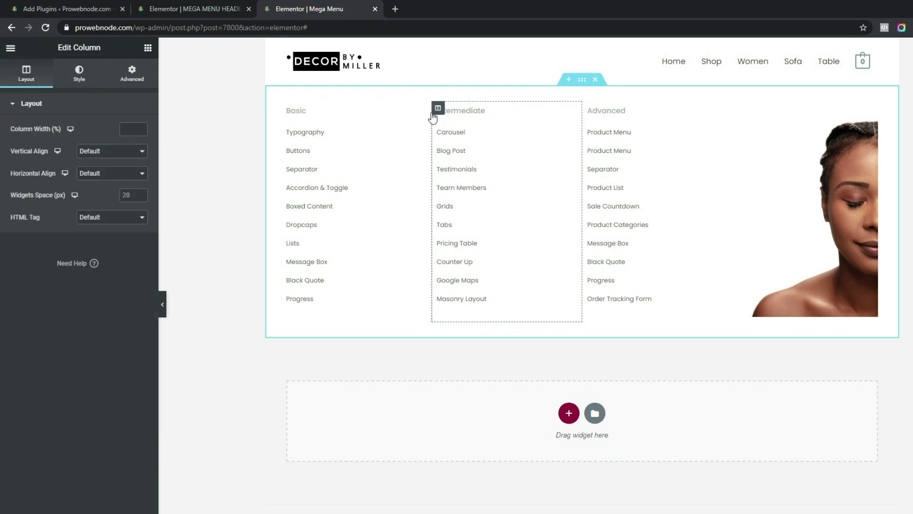
left_click(79, 73)
left_click(17, 209)
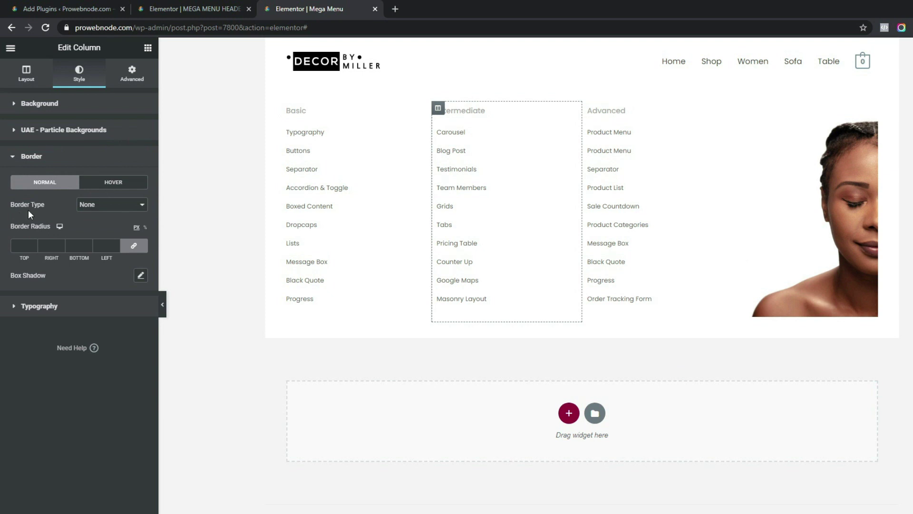
left_click(107, 205)
left_click(103, 222)
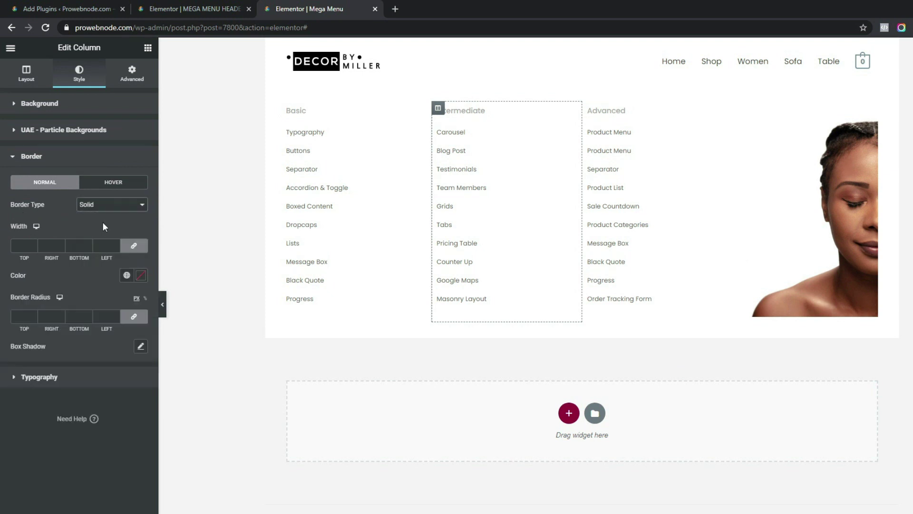
left_click(141, 276)
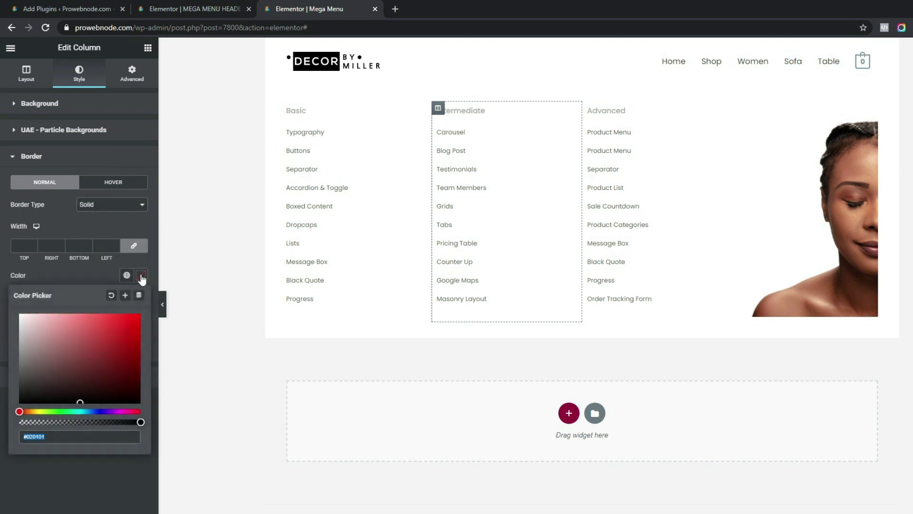
type("#dedede")
left_click(130, 248)
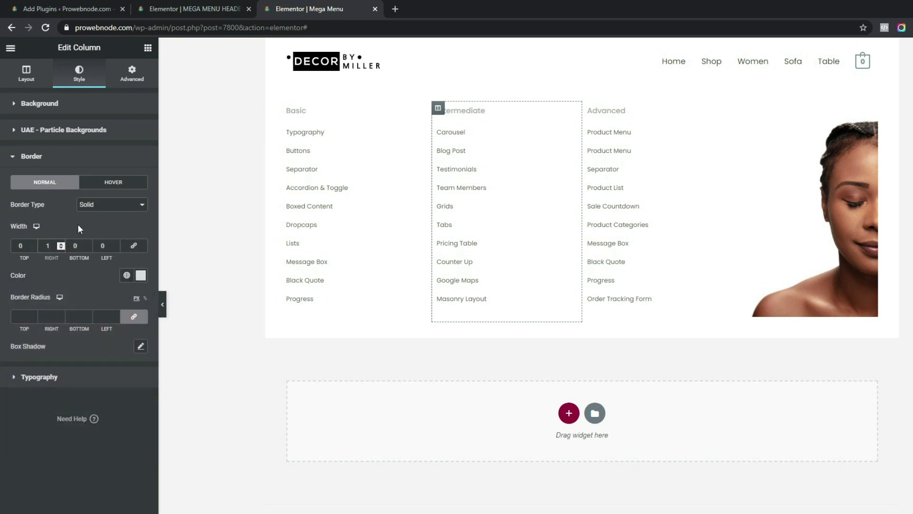
Step: Give the Advanced column a solid #dedede border, 1 px wide on its right side and 0 on the other sides
left_click(589, 110)
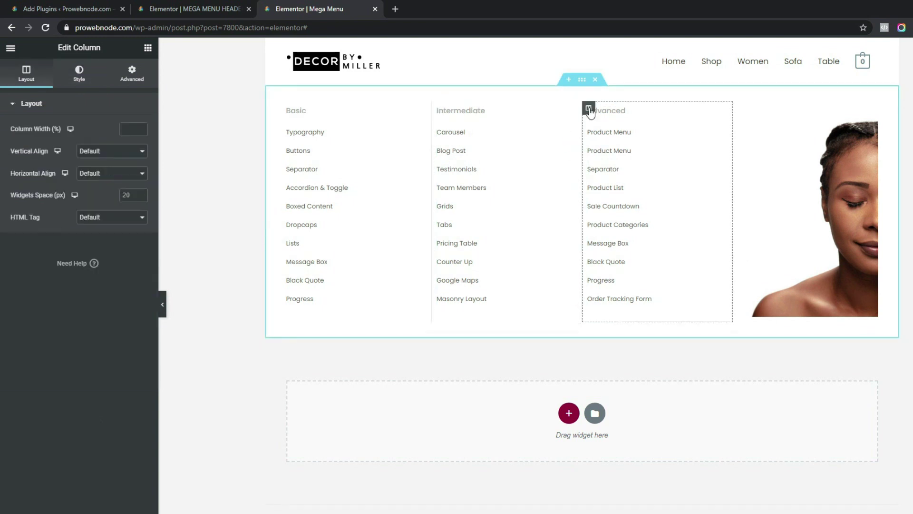
left_click(78, 78)
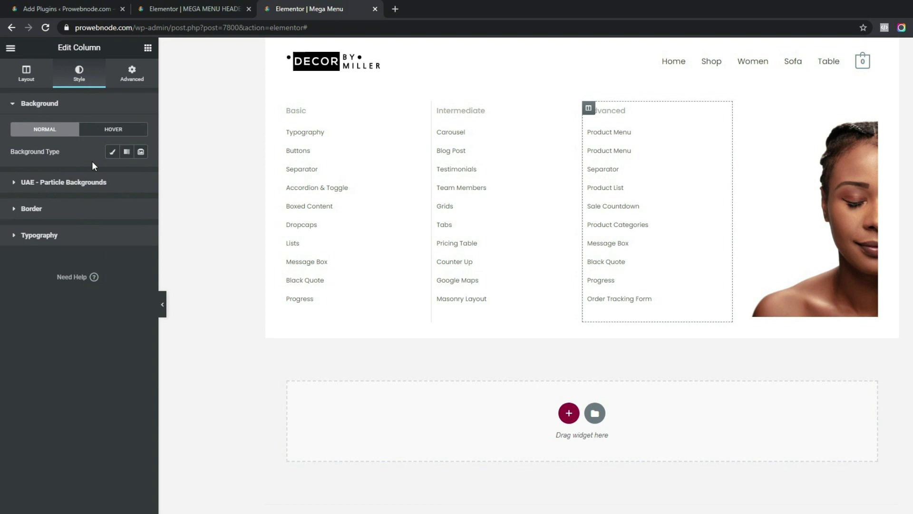
left_click(25, 214)
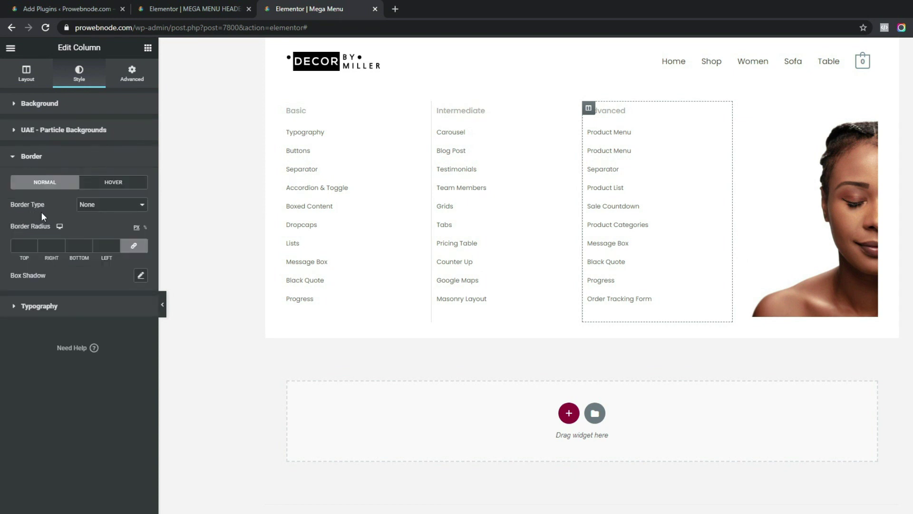
left_click(116, 211)
left_click(107, 222)
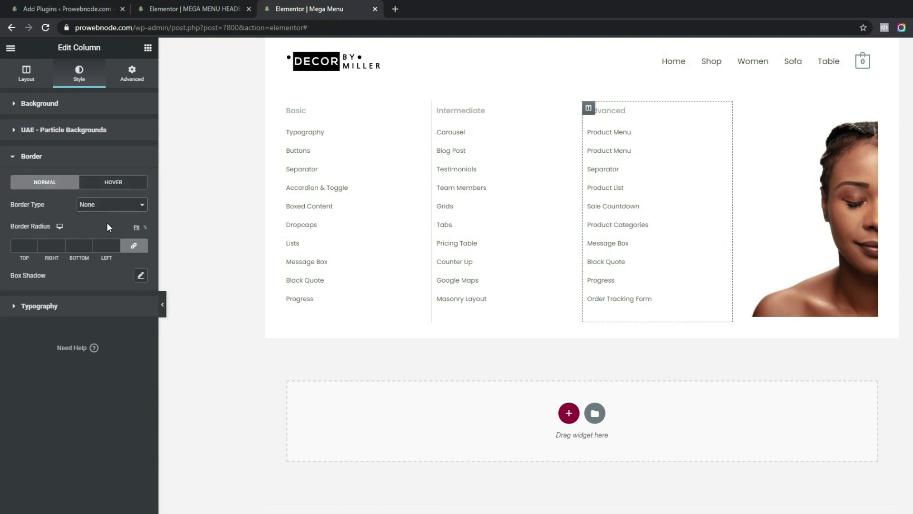
left_click(141, 276)
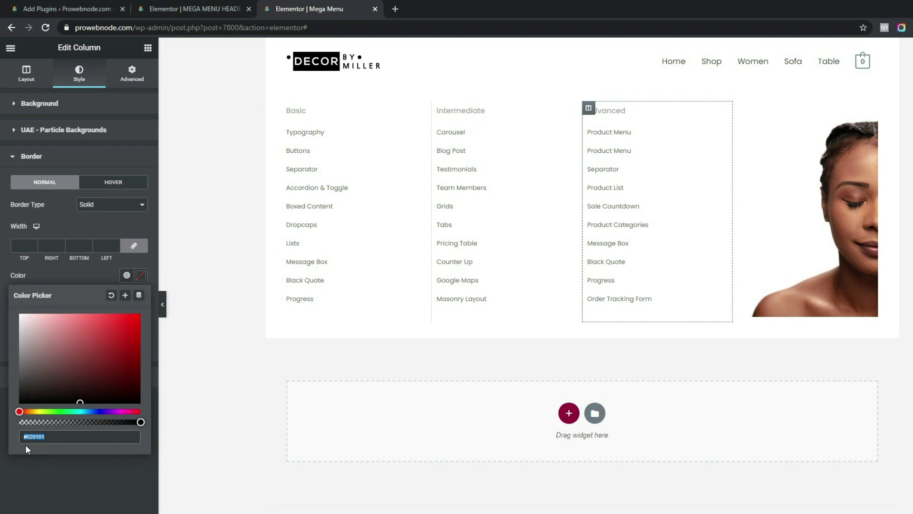
key("ctrl+v")
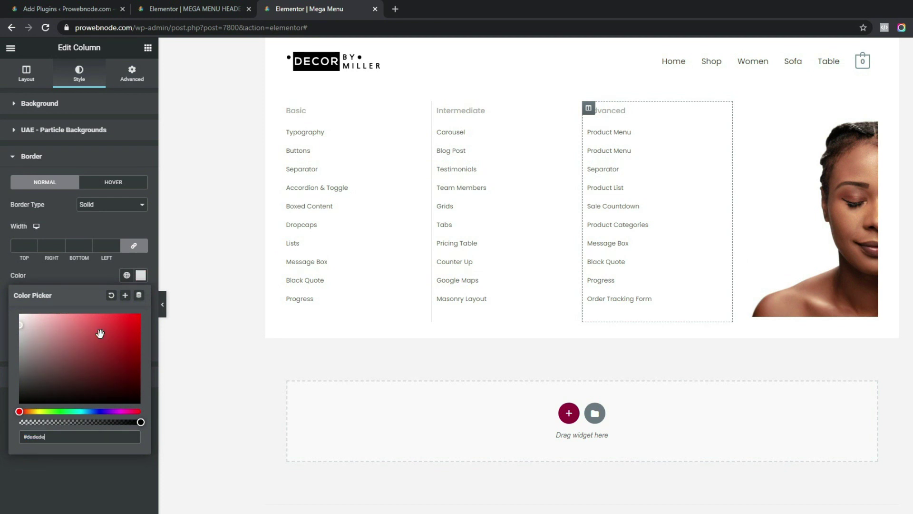
left_click(133, 247)
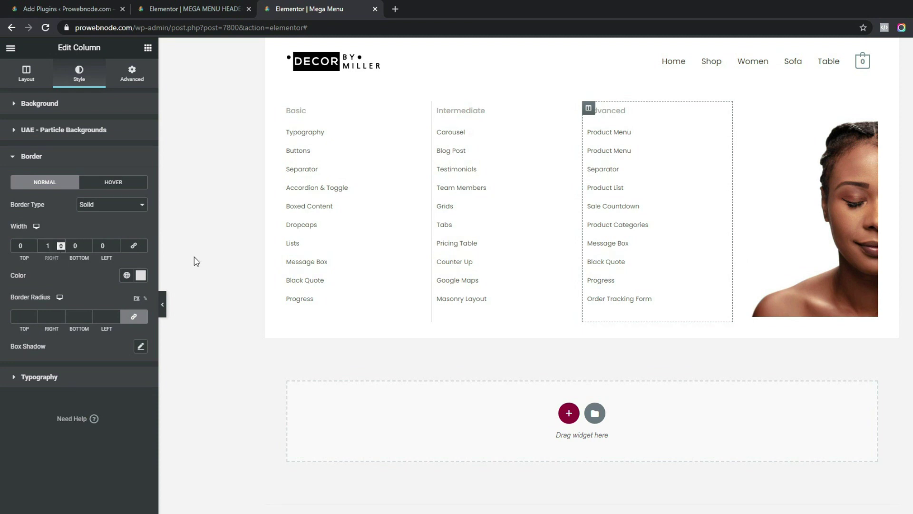
Step: Set the Intermediate column's padding to 10 px top, 30 px left and 0 on the right and bottom
left_click(582, 78)
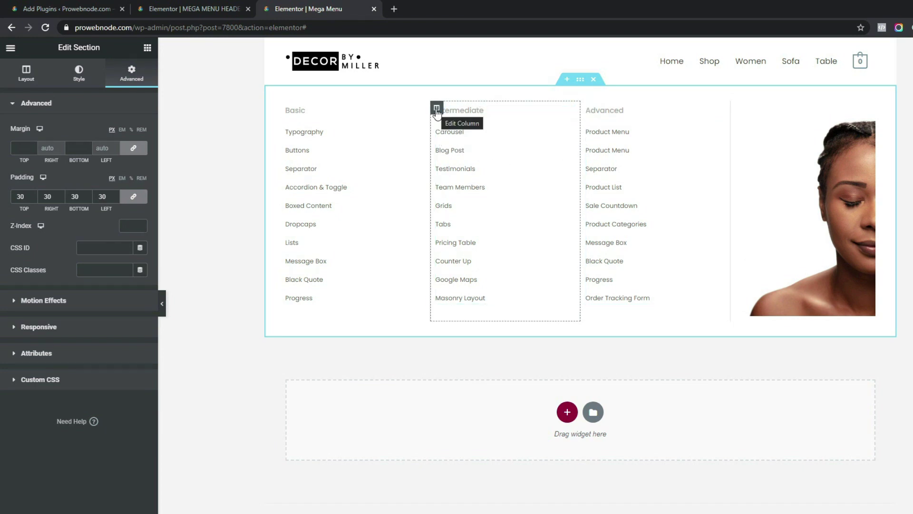
left_click(436, 110)
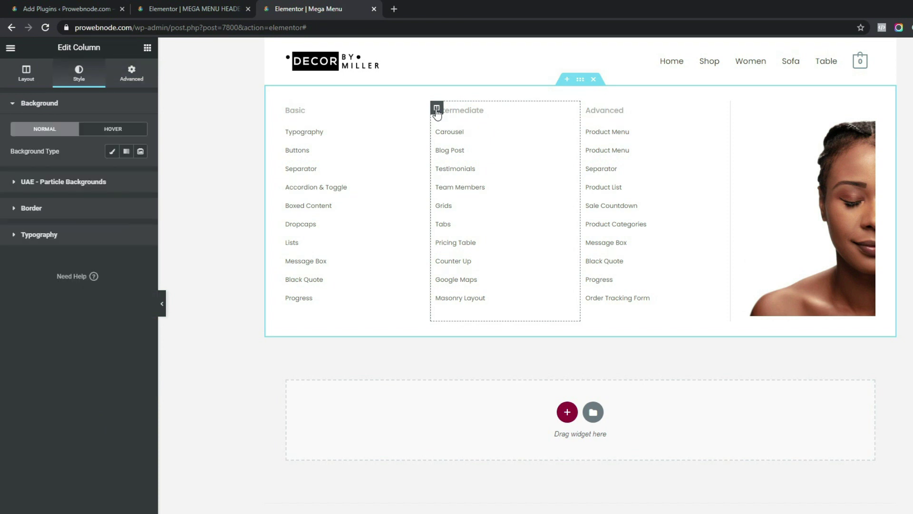
left_click(138, 76)
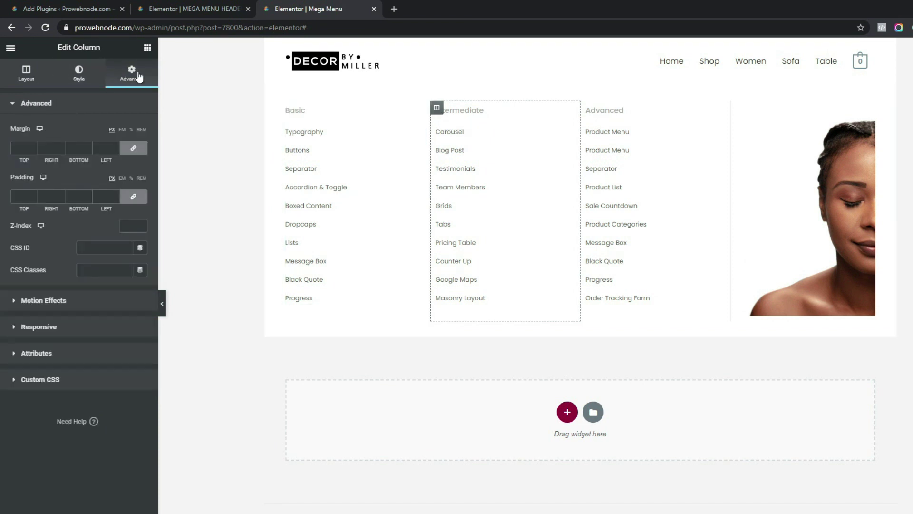
left_click(134, 197)
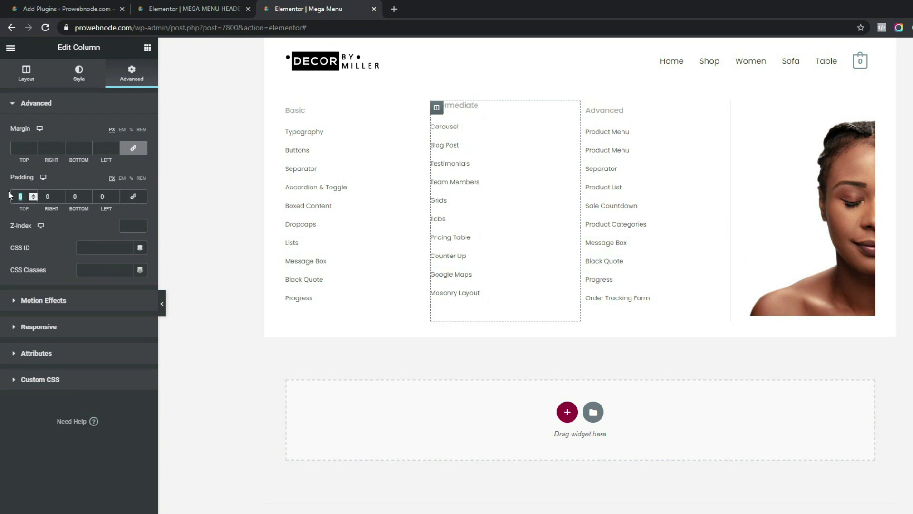
type("10")
left_click(103, 195)
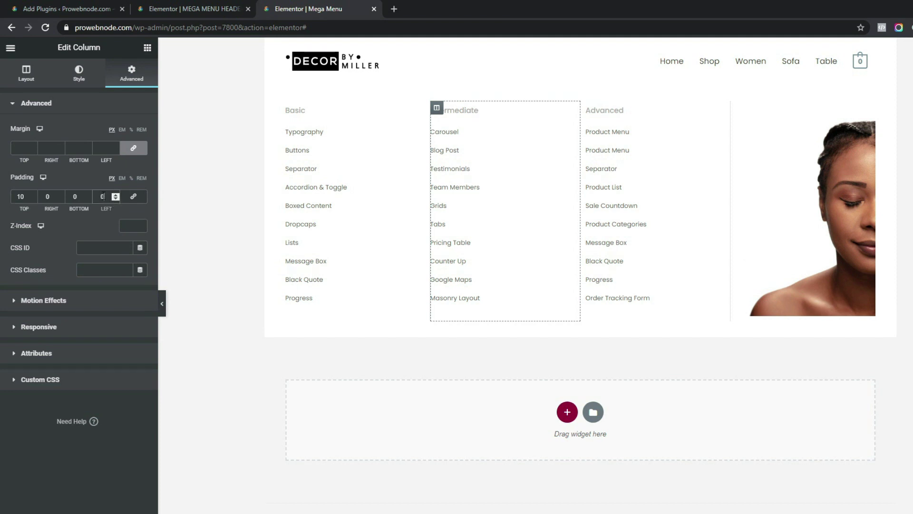
type("30")
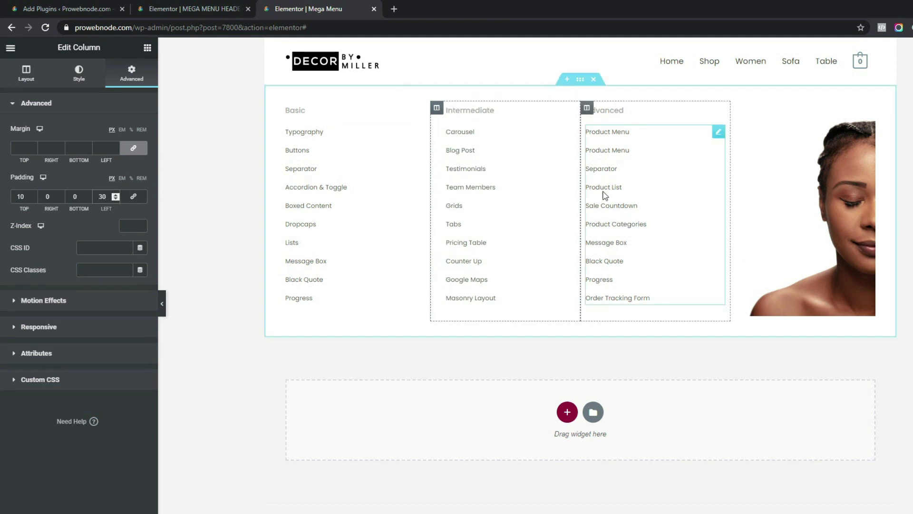
Step: Set the Advanced column's padding to 10 px top, 30 px left and 0 on the right and bottom
left_click(587, 109)
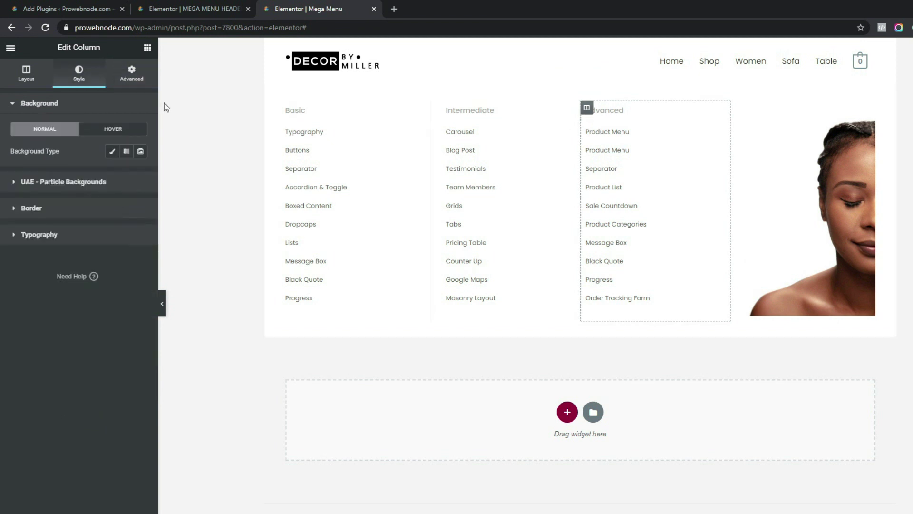
left_click(132, 74)
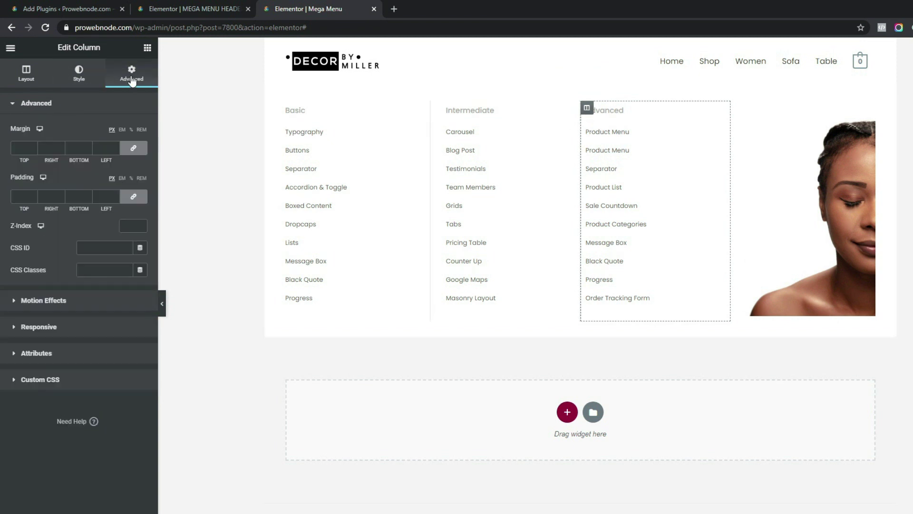
left_click(133, 197)
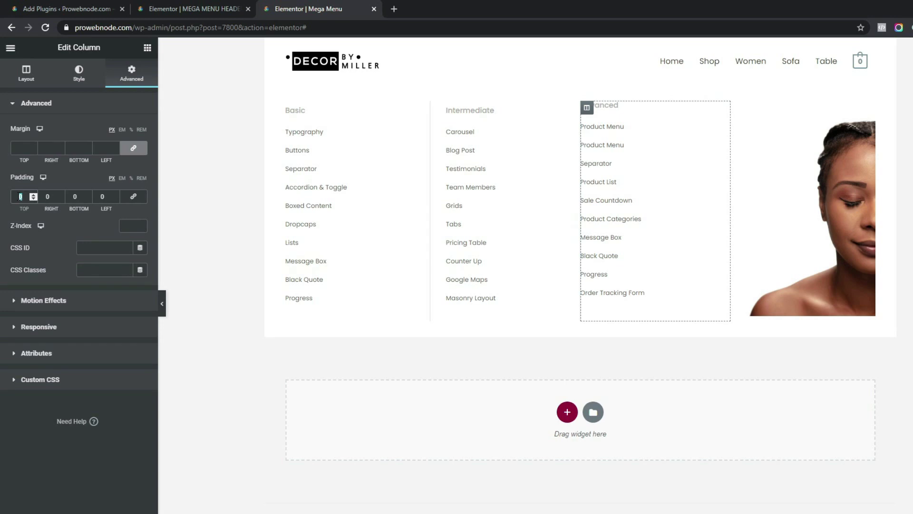
type("10")
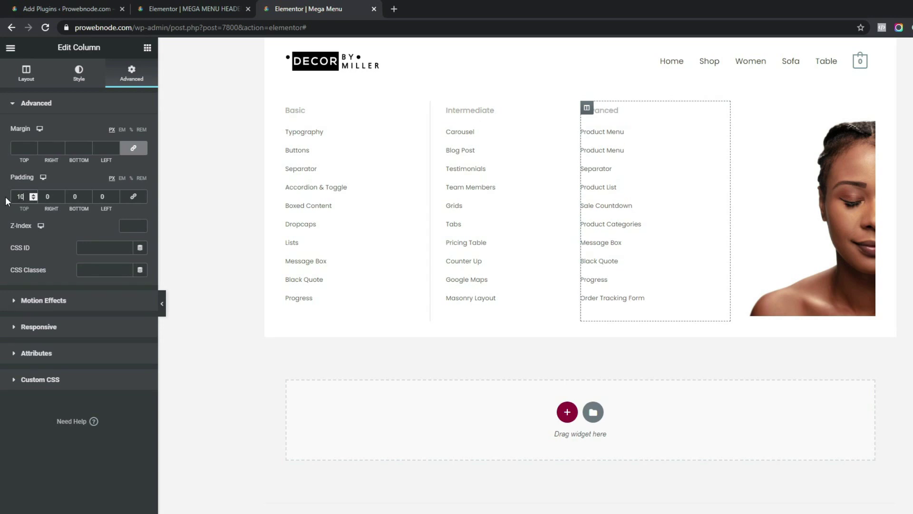
key("Tab")
key("Tab")
key("Tab")
type("30")
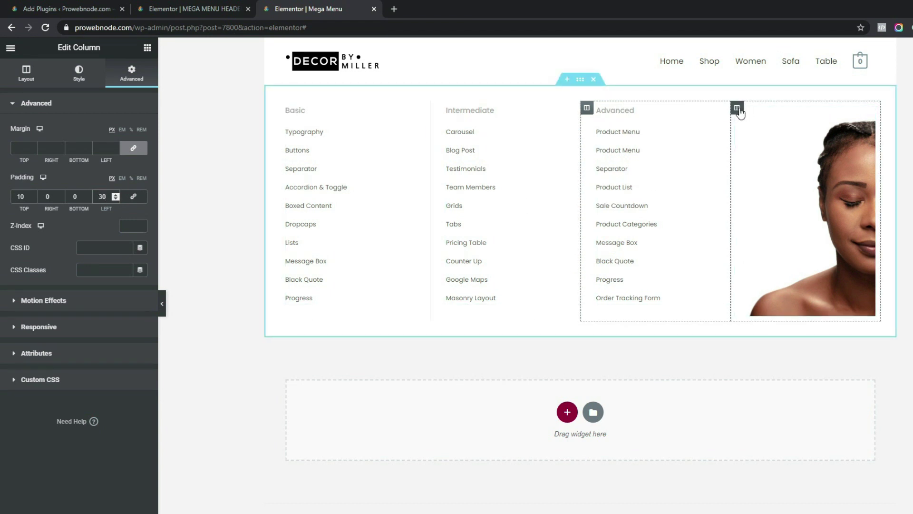
Step: Set the padding of the image column to 0 on all sides
left_click(739, 110)
left_click(132, 73)
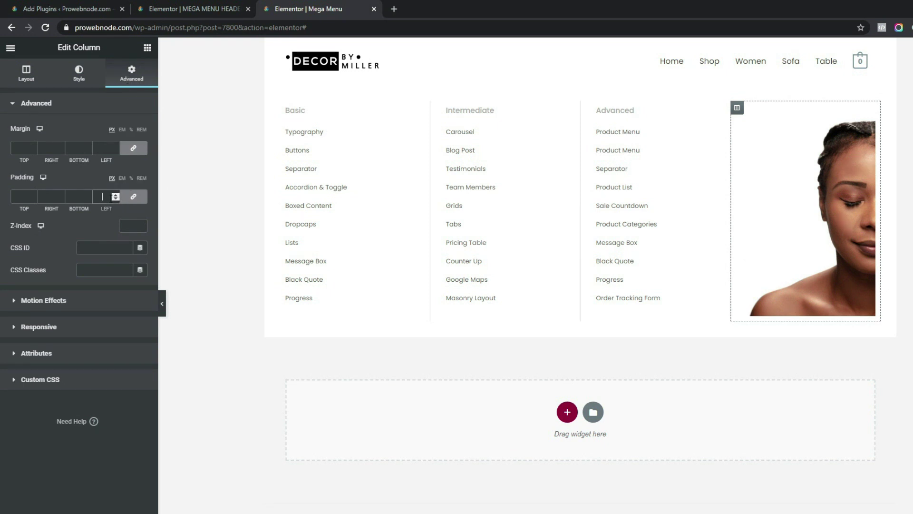
type("0")
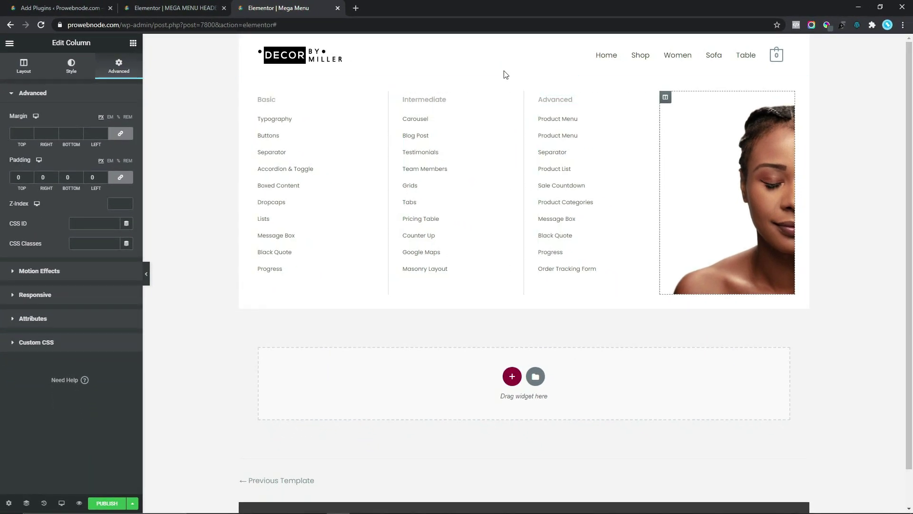
Step: Give the whole four-column section a solid #dedede border, 1 px wide on all sides
left_click(520, 73)
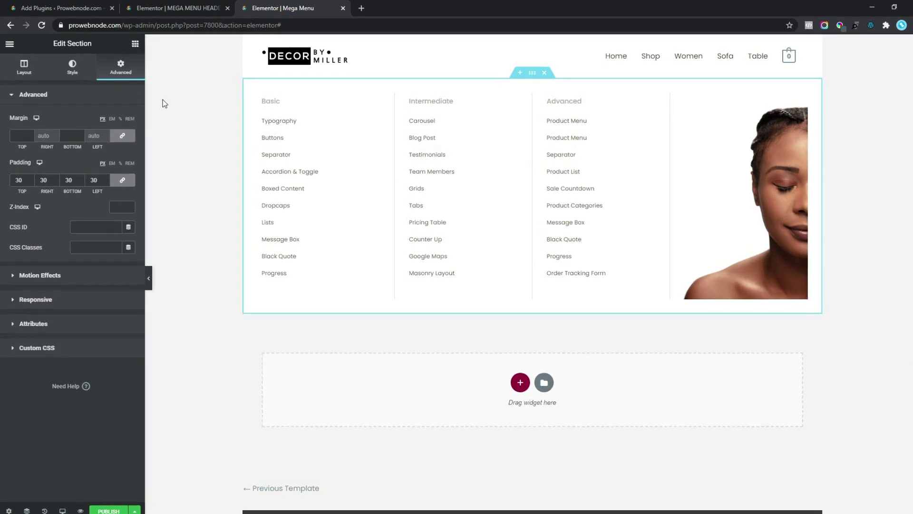
left_click(81, 80)
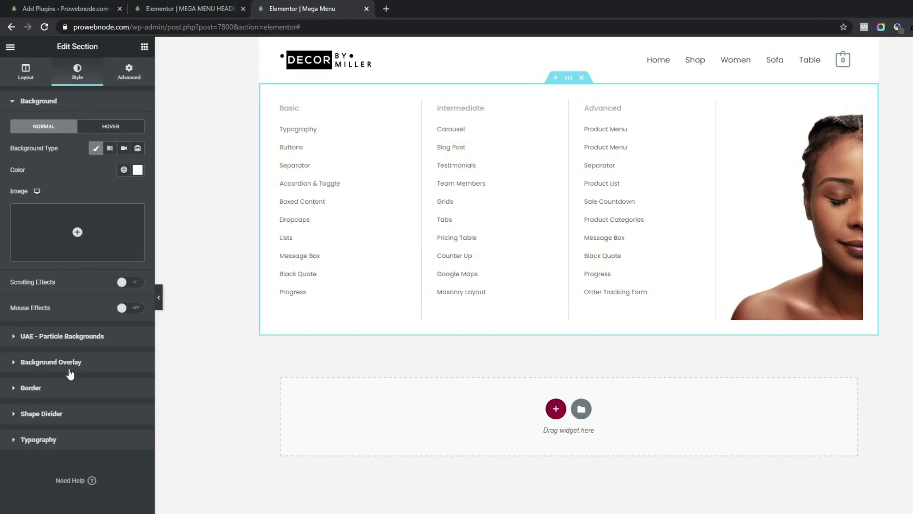
left_click(30, 388)
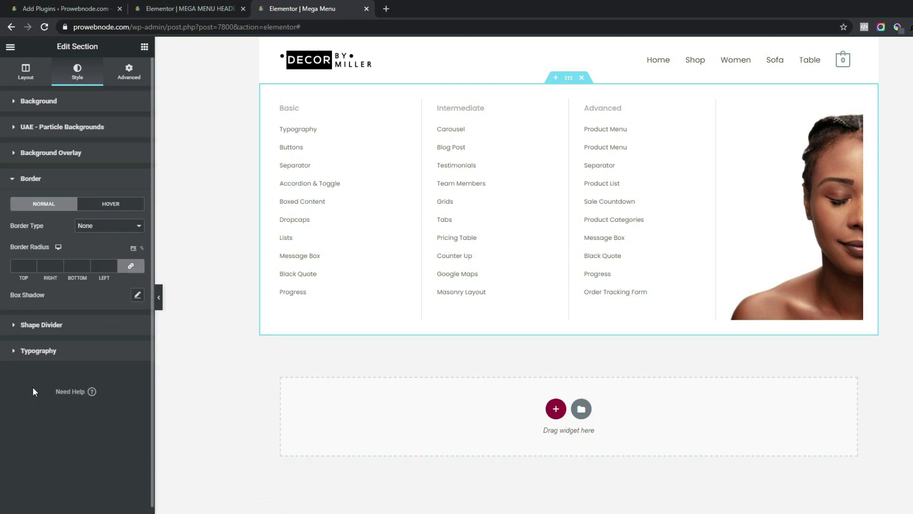
left_click(99, 227)
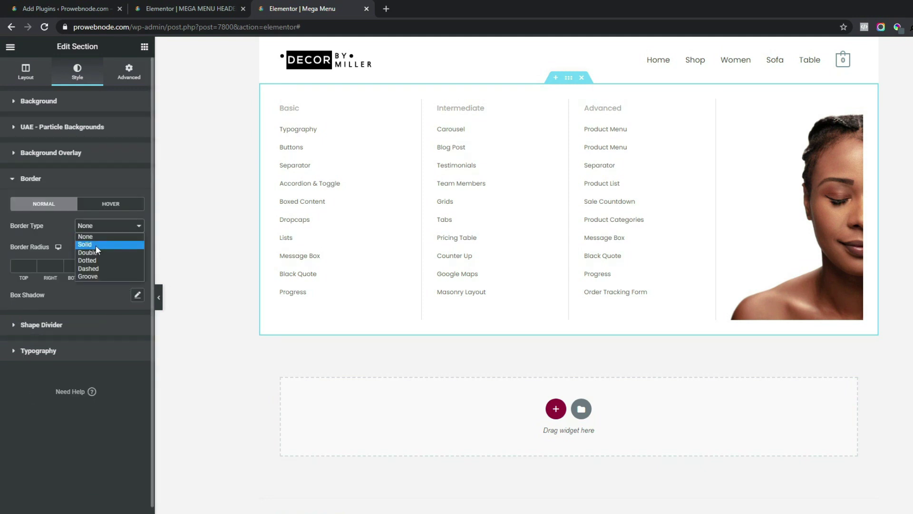
left_click(95, 245)
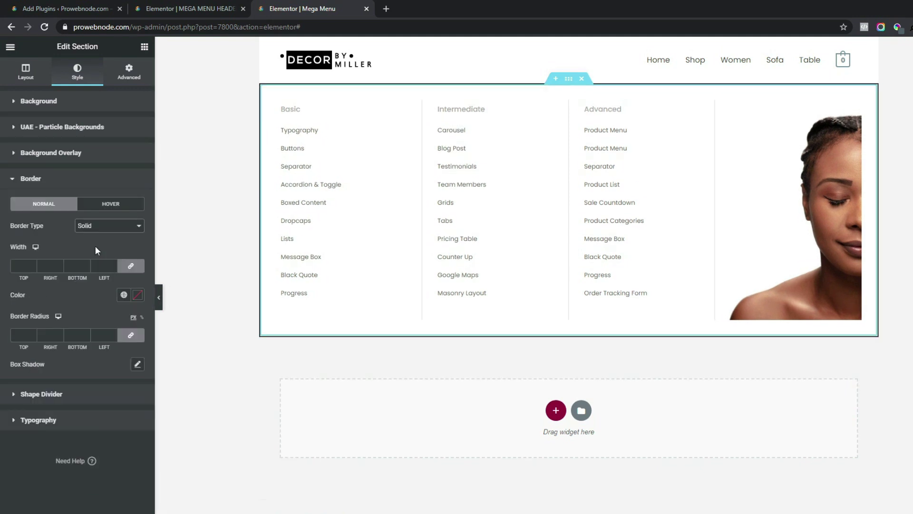
left_click(113, 265)
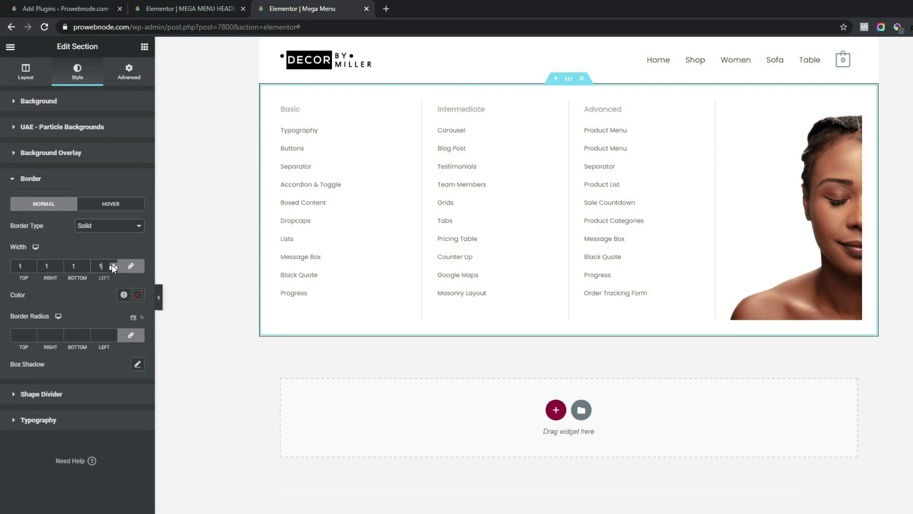
left_click(137, 297)
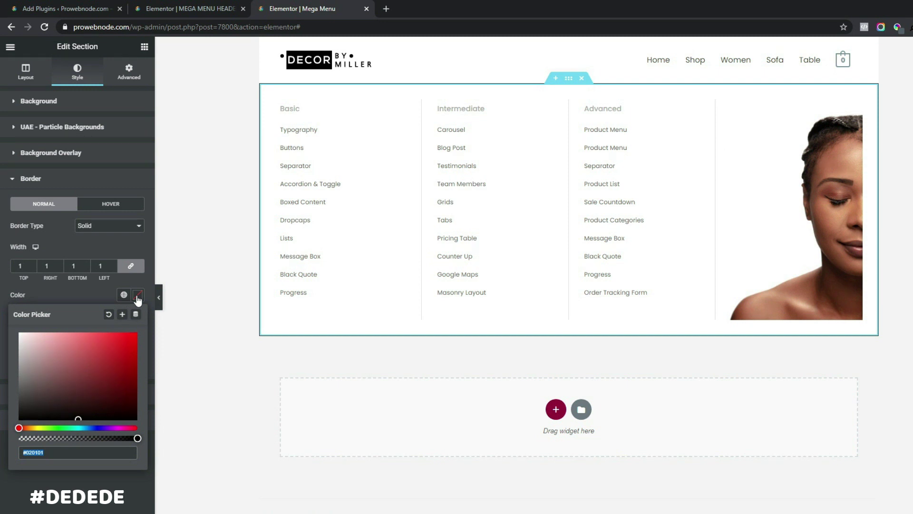
type("#dedede")
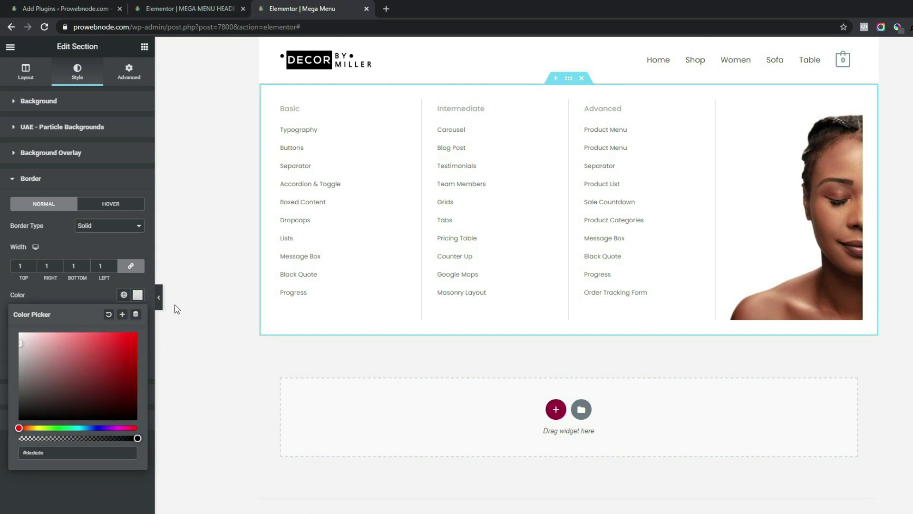
Step: Publish the Mega Menu template and preview it on the site, closing the preview when done
left_click(160, 300)
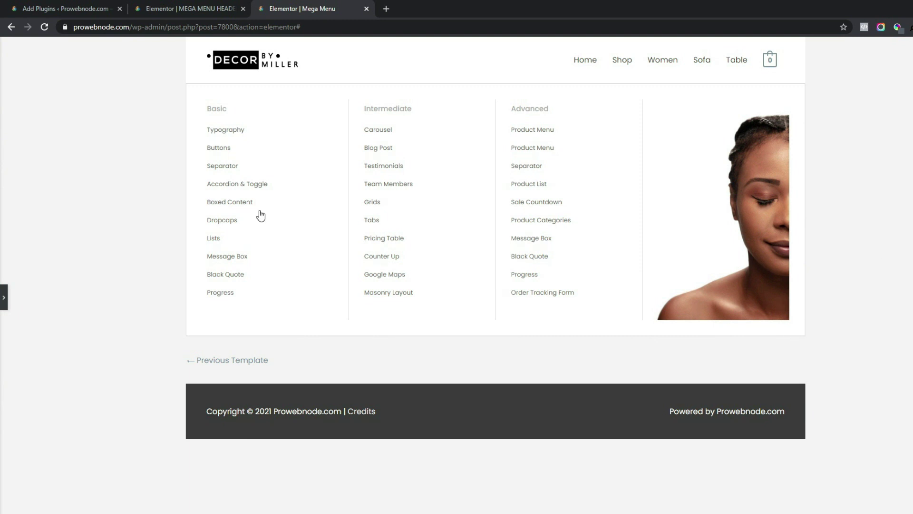
left_click(2, 295)
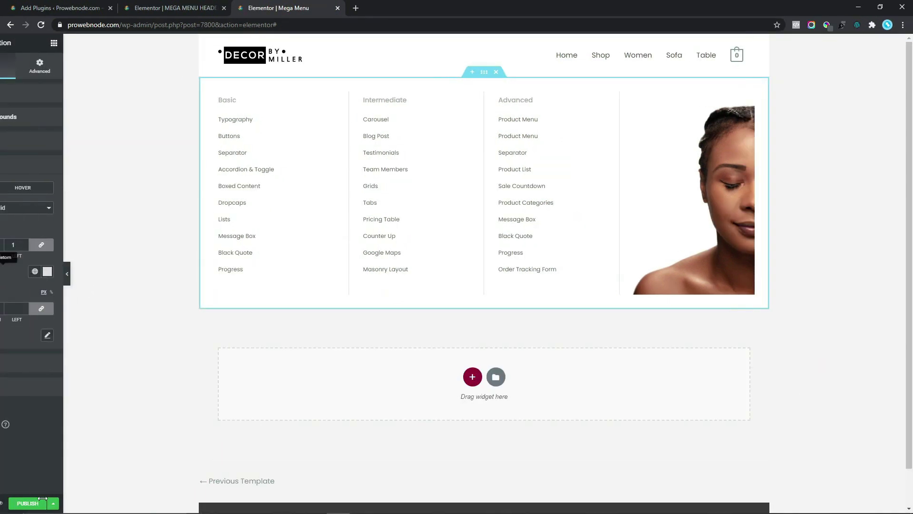
left_click(95, 506)
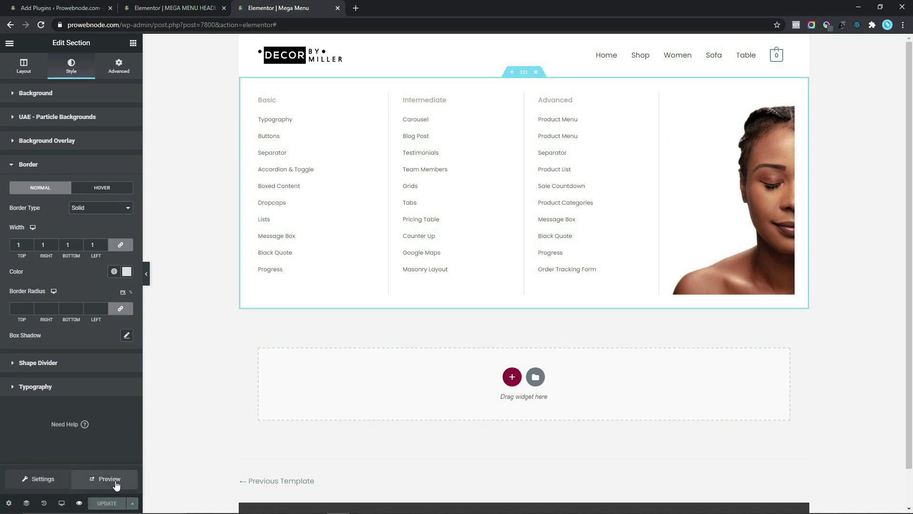
left_click(110, 480)
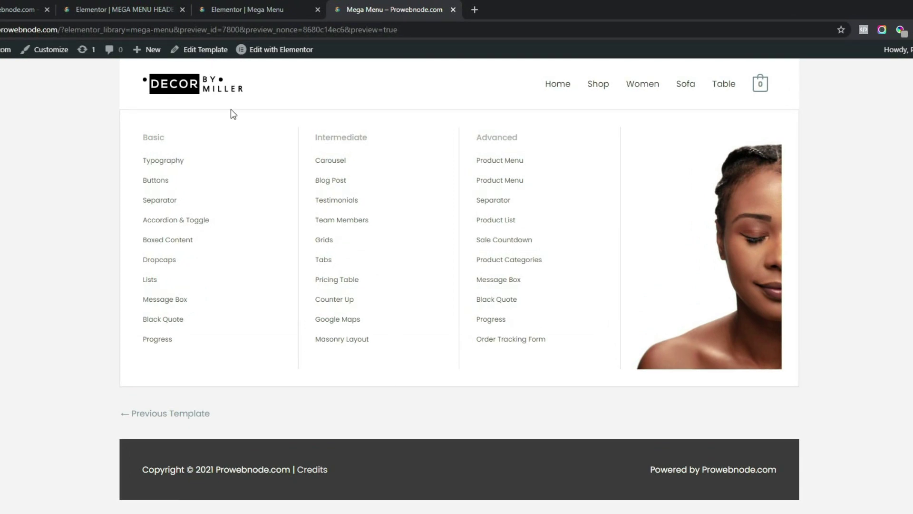
left_click(453, 10)
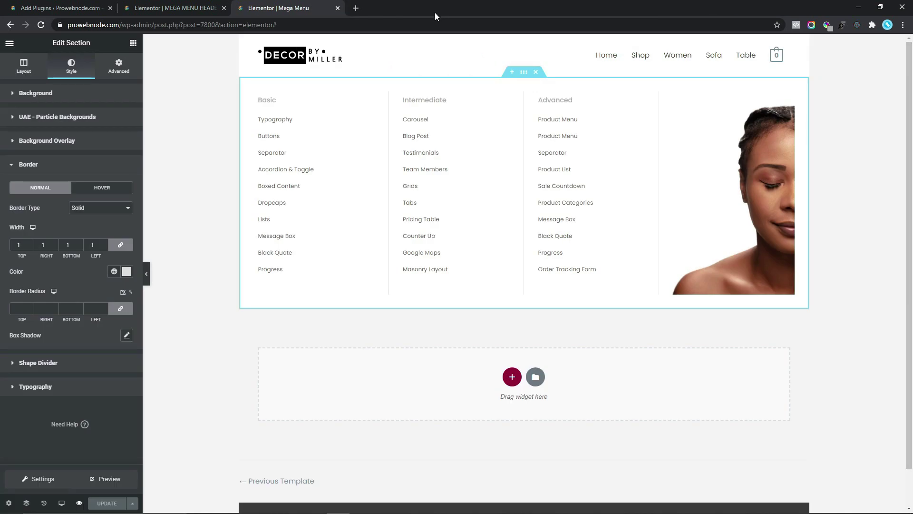
Step: Publish the mega menu header template and reload its editor
left_click(195, 8)
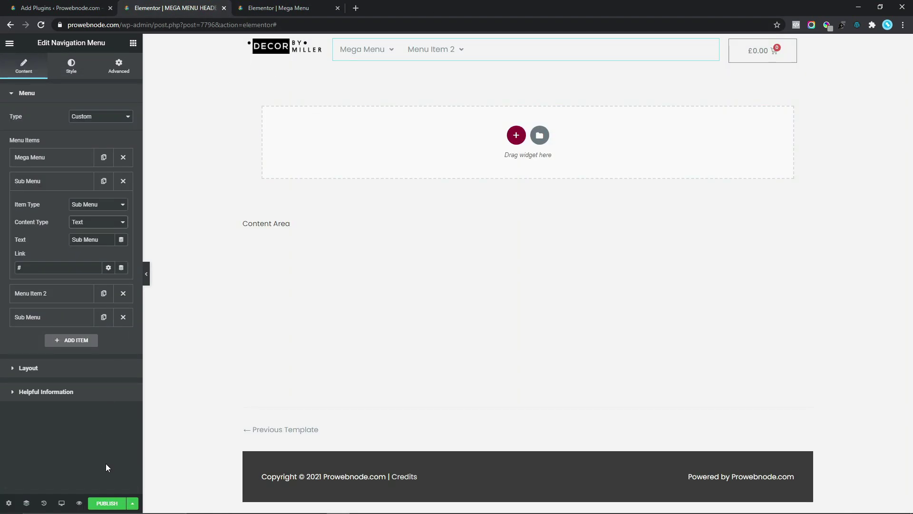
left_click(106, 502)
left_click(680, 470)
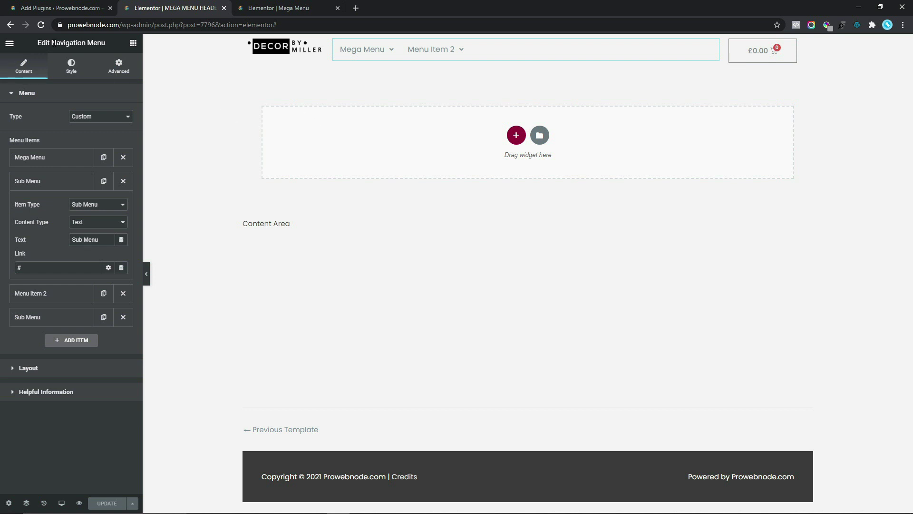
left_click(42, 26)
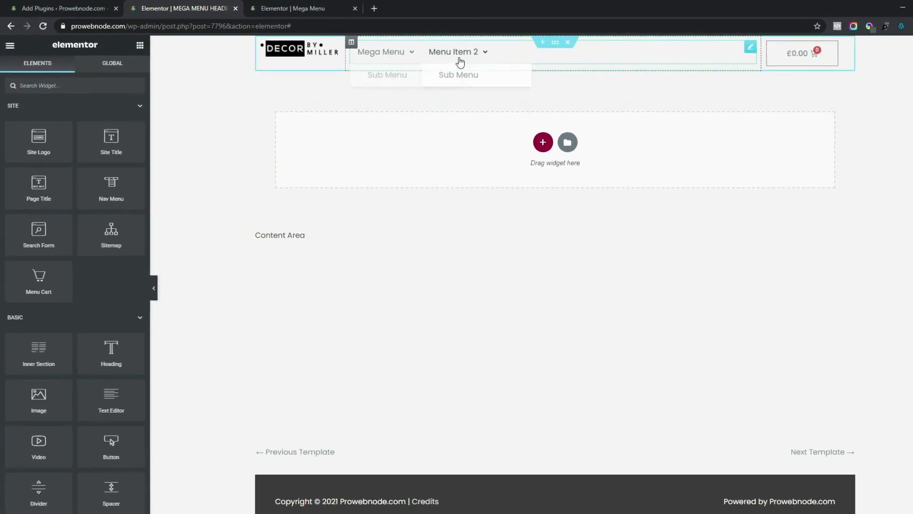
Step: Open the header's navigation menu for editing, expand the first Sub Menu item and check the Mega Menu template in its own tab
left_click(460, 62)
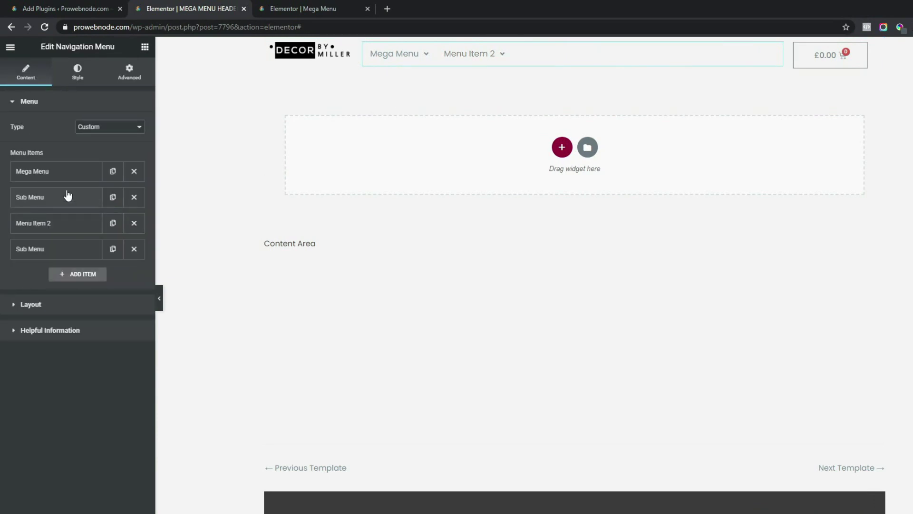
left_click(21, 176)
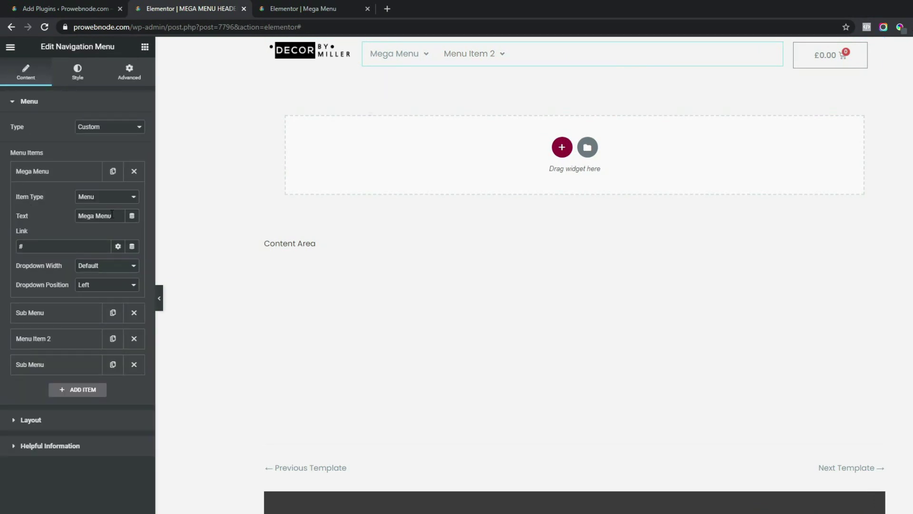
left_click(64, 171)
left_click(29, 200)
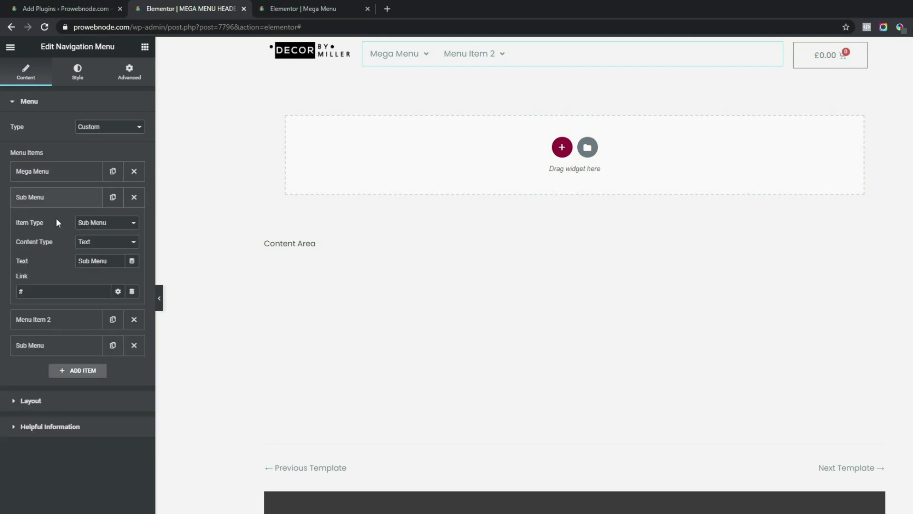
key("ctrl+Tab")
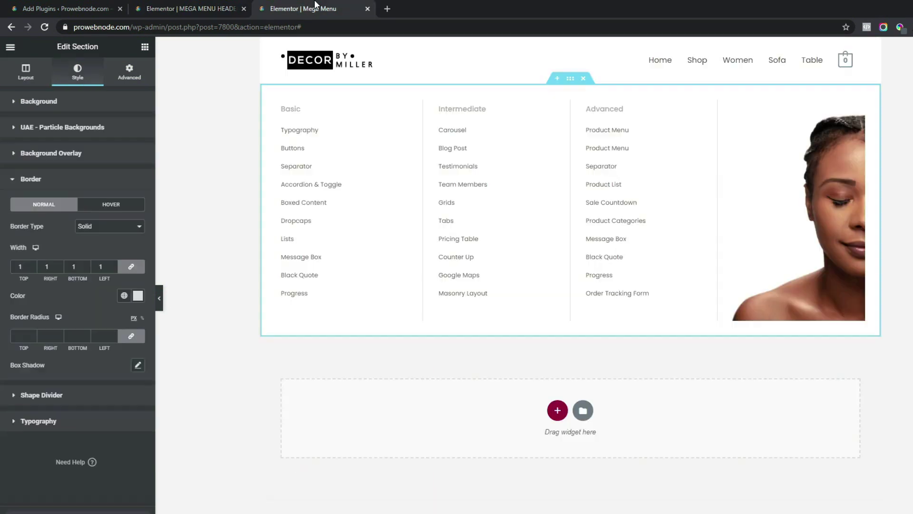
left_click(207, 7)
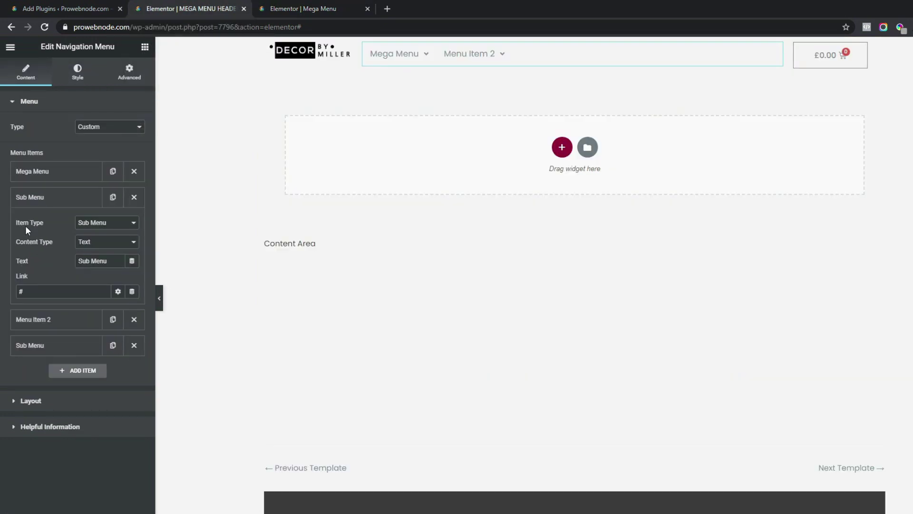
Step: Set the first Sub Menu item's content type to Saved Section, select the Mega Menu section and preview the dropdown
left_click(92, 227)
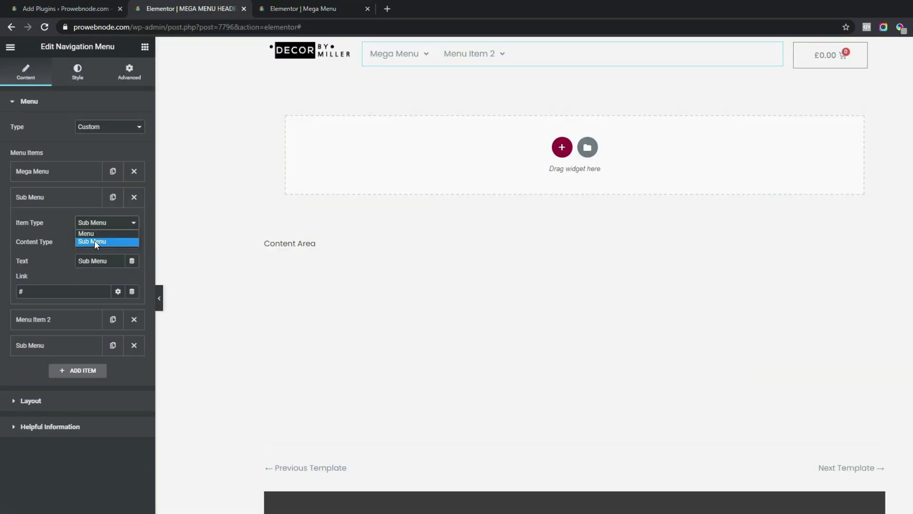
left_click(94, 241)
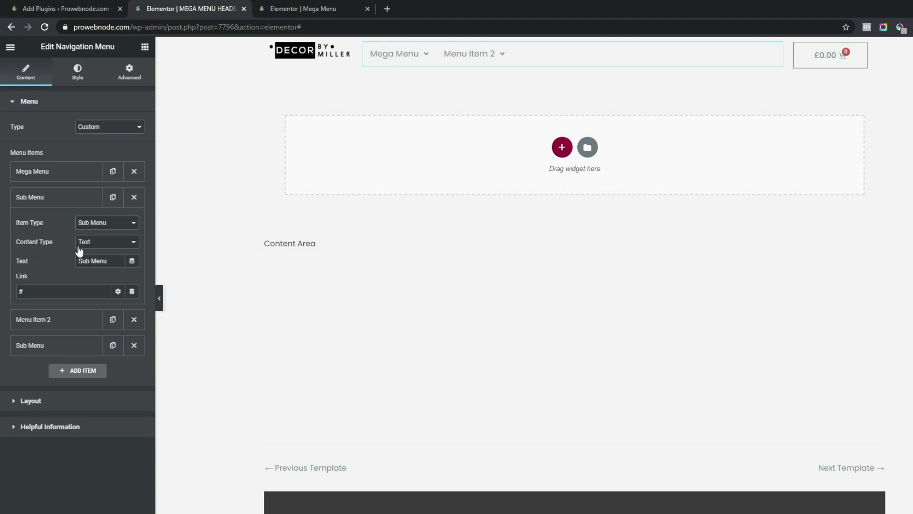
left_click(106, 243)
left_click(102, 261)
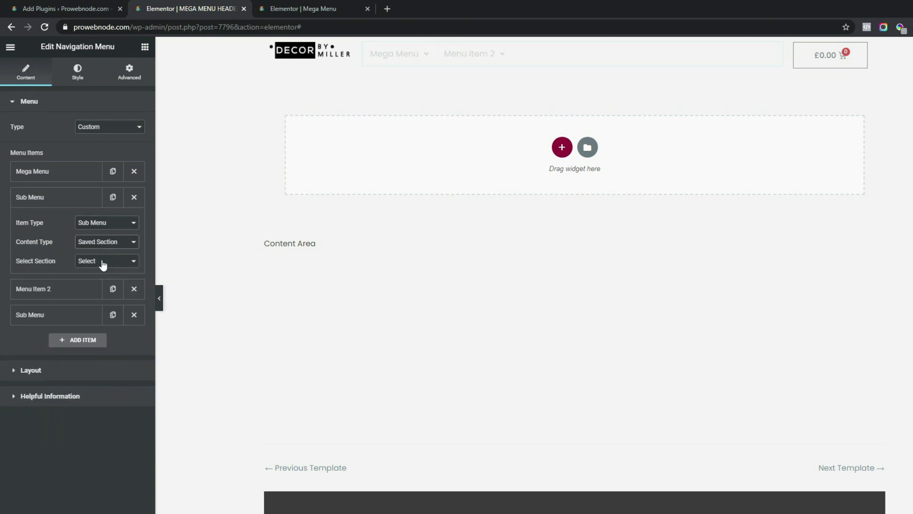
left_click(102, 262)
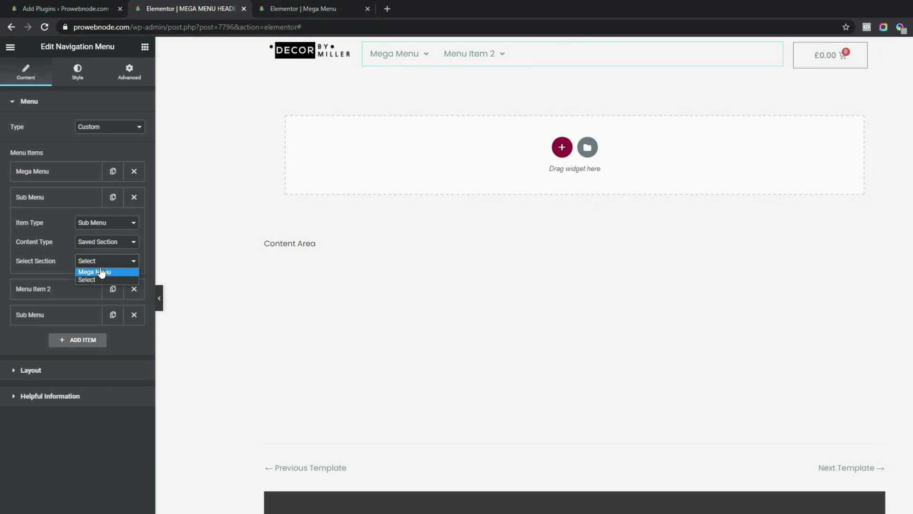
left_click(102, 272)
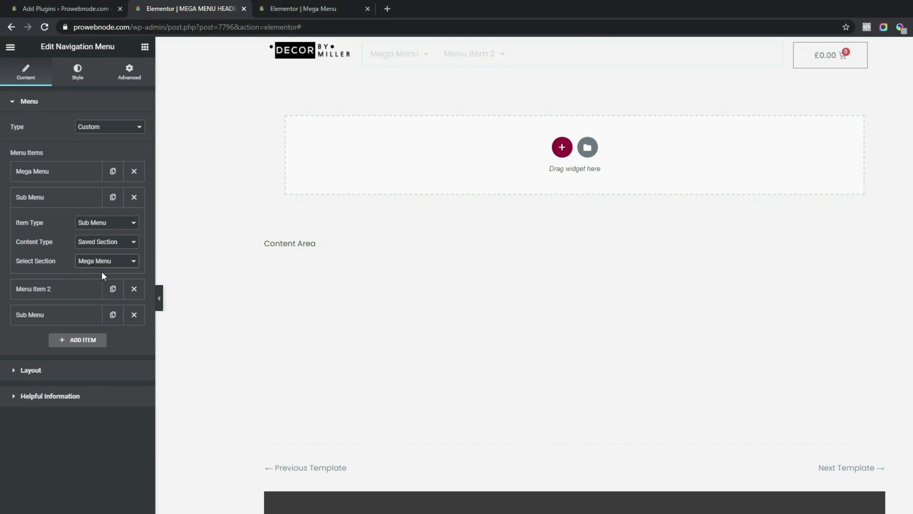
mouse_move(376, 63)
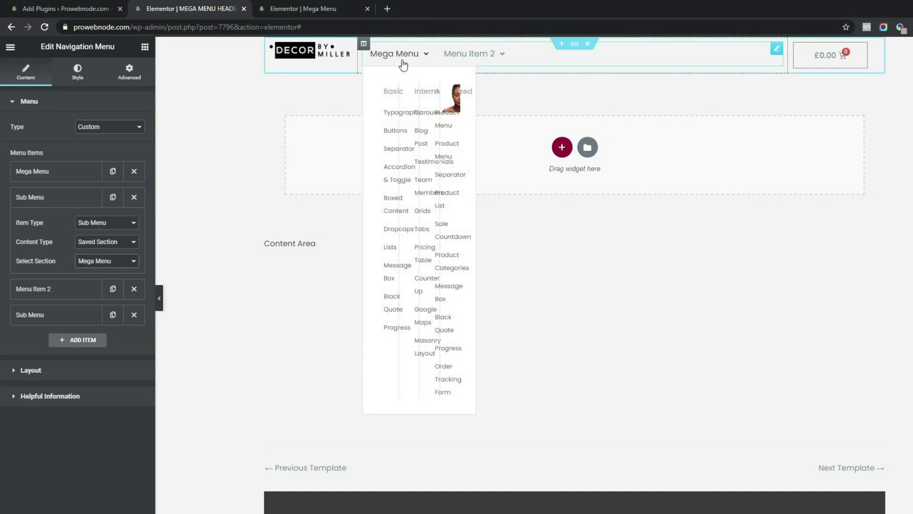
Step: Try a custom dropdown width of 1500 px on the Mega Menu item and preview it
left_click(67, 177)
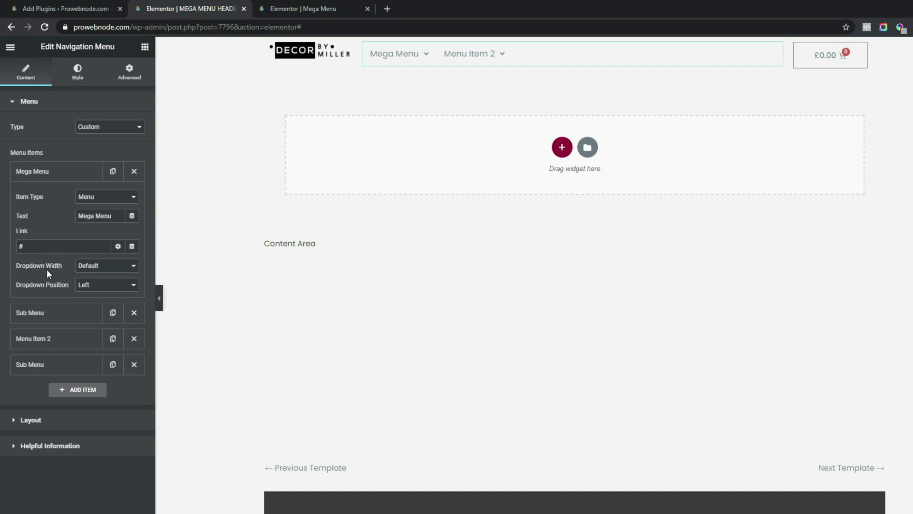
left_click(88, 266)
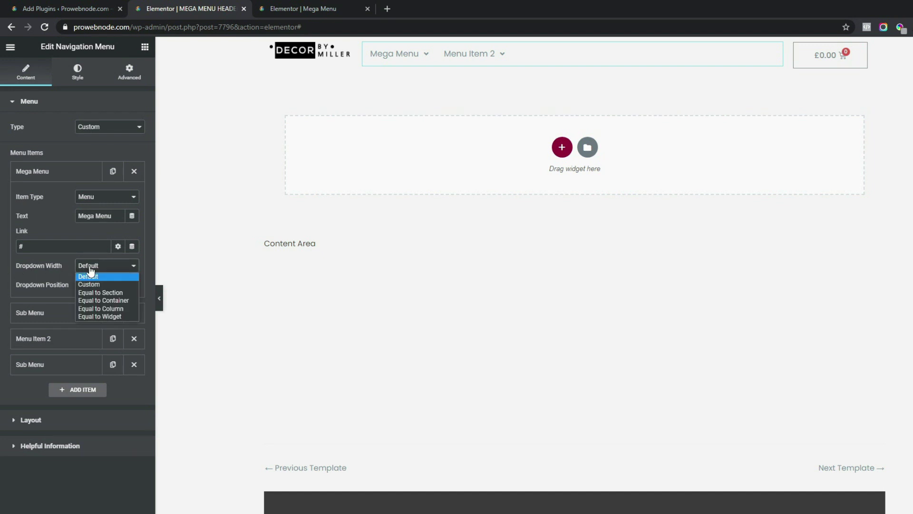
left_click(93, 285)
left_click_drag(29, 295, 114, 300)
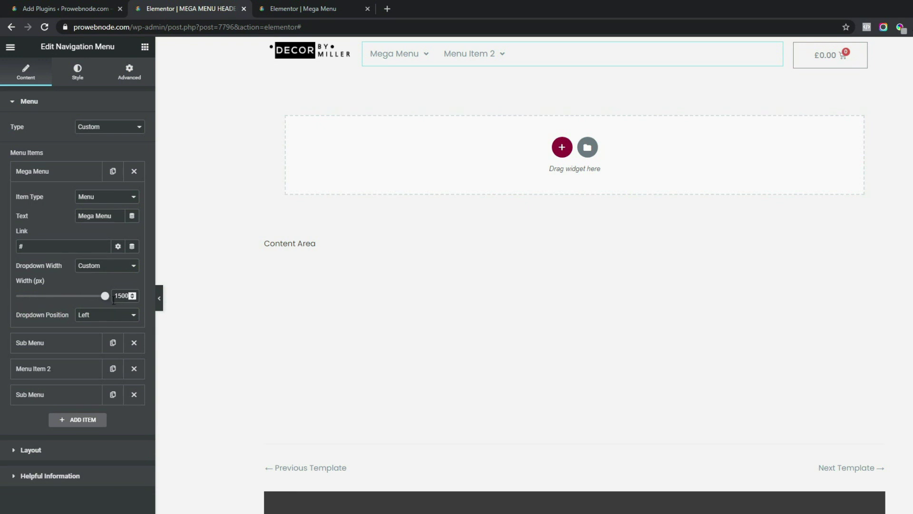
mouse_move(412, 61)
Step: Try the Equal to Section, Equal to Container and Equal to Column dropdown widths on the Mega Menu item, previewing the dropdown
left_click(100, 269)
left_click(100, 290)
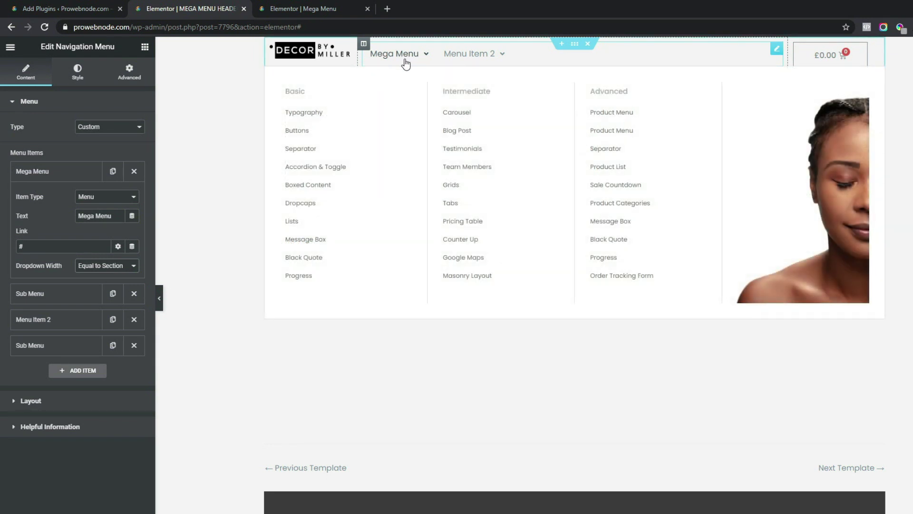
left_click(109, 265)
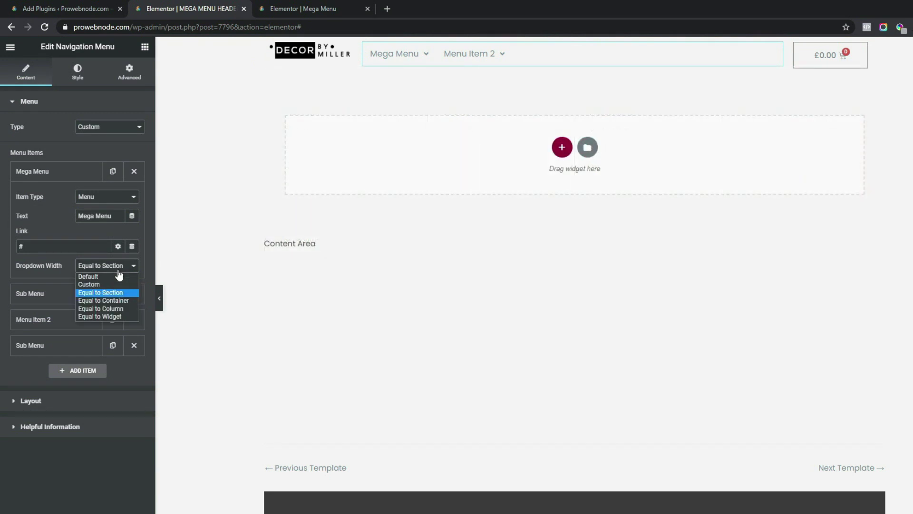
left_click(112, 301)
left_click(110, 266)
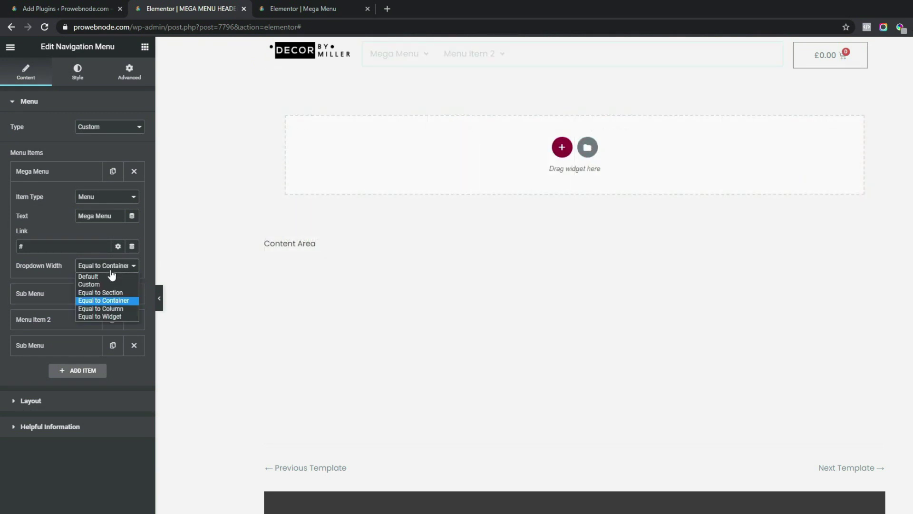
left_click(111, 308)
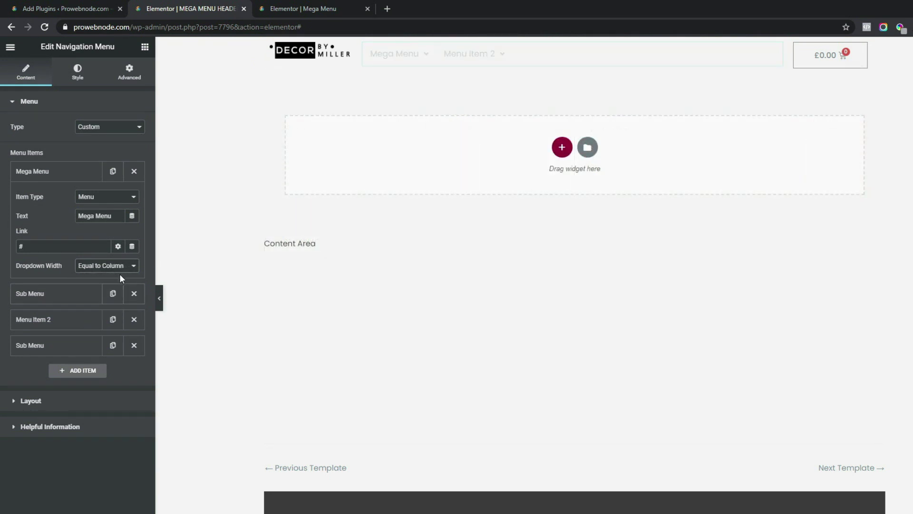
mouse_move(401, 56)
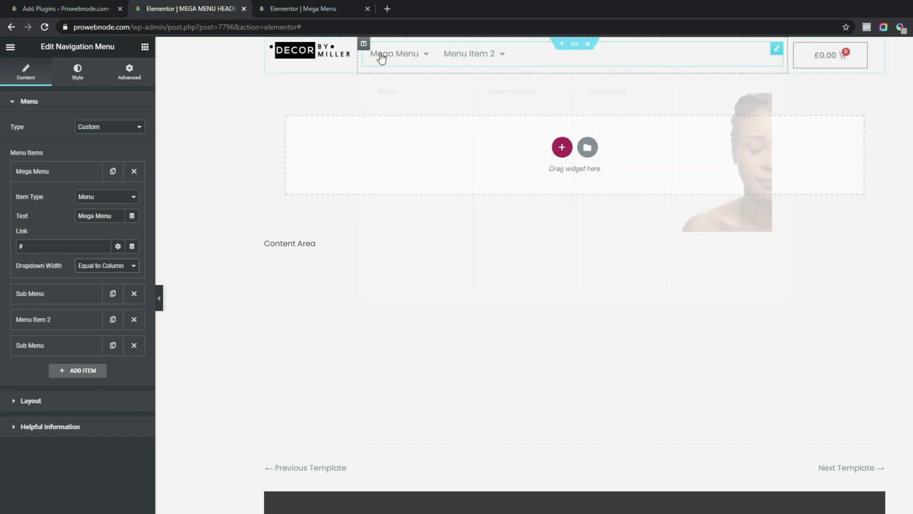
Step: Set the Mega Menu item's dropdown width to Equal to Section and preview the dropdown
left_click(115, 266)
left_click(110, 293)
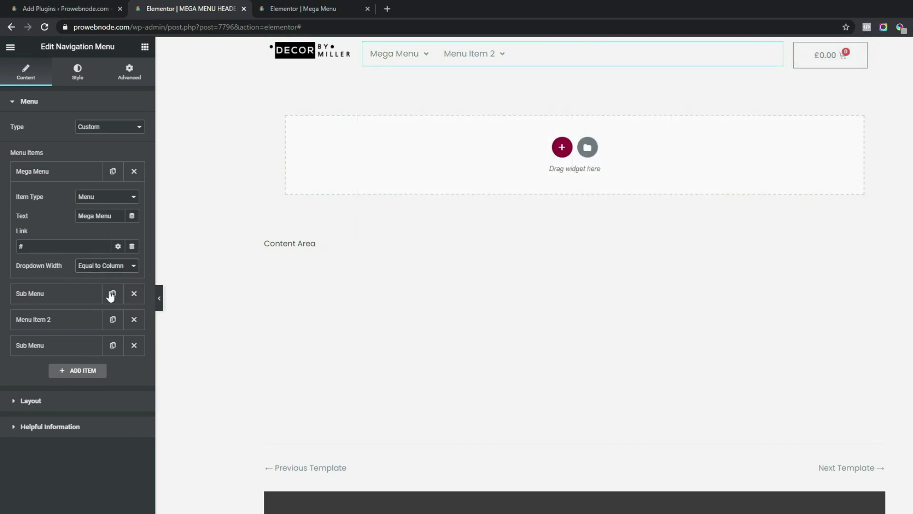
mouse_move(404, 63)
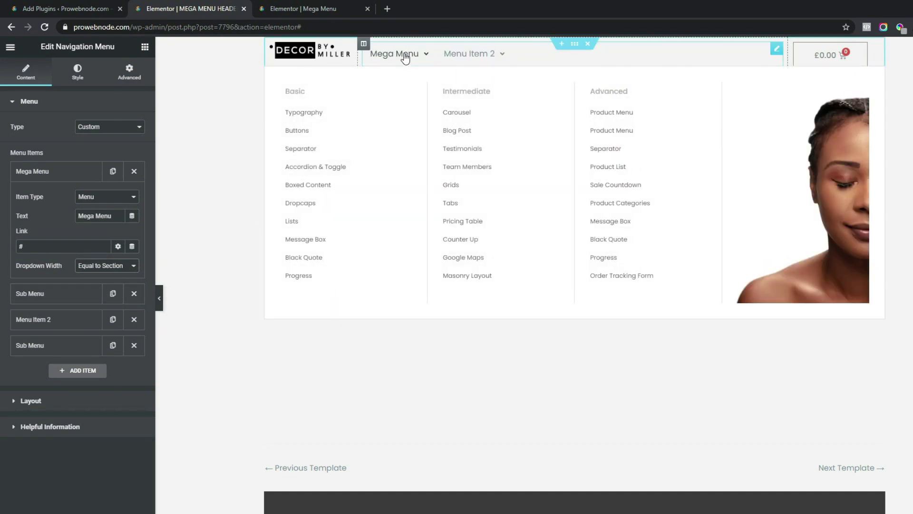
Step: Rename Menu Item 2 as Mega Menu 2, set its dropdown width to Equal to Section and preview it
left_click(40, 323)
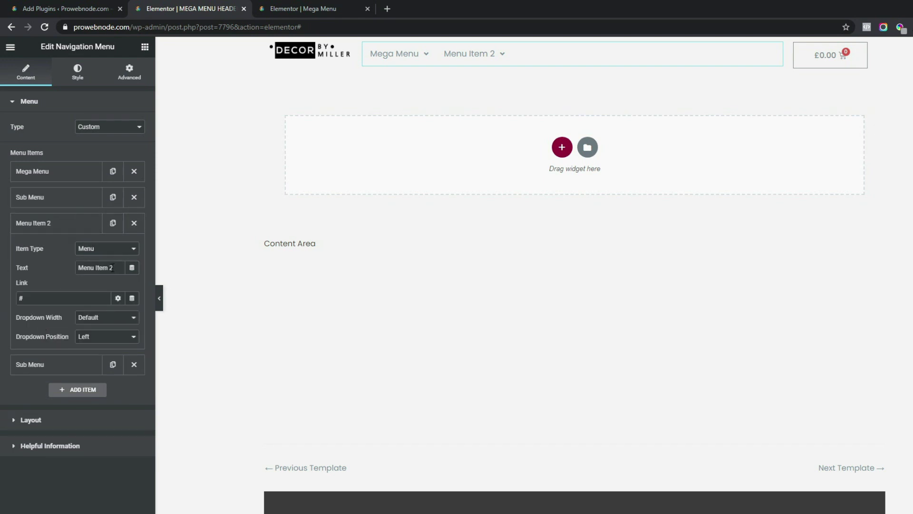
left_click_drag(112, 270, 77, 272)
type("Me")
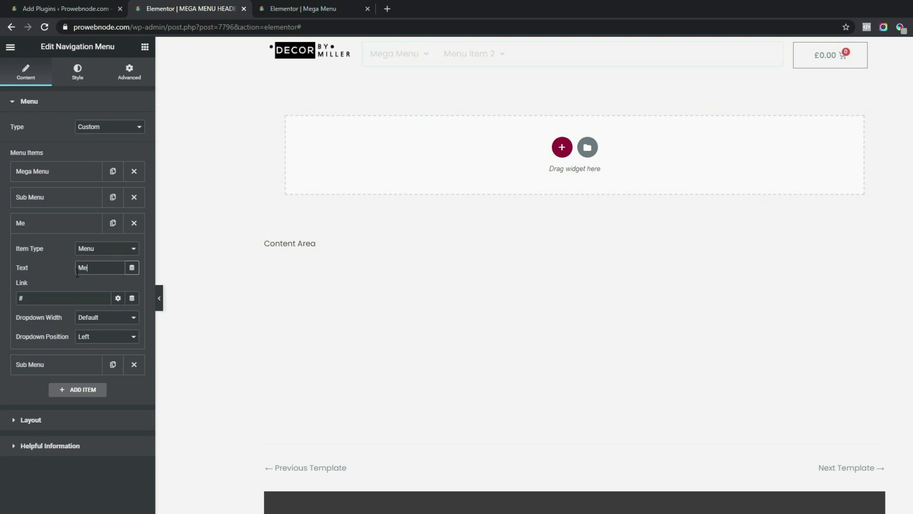
type("ga Menu 2")
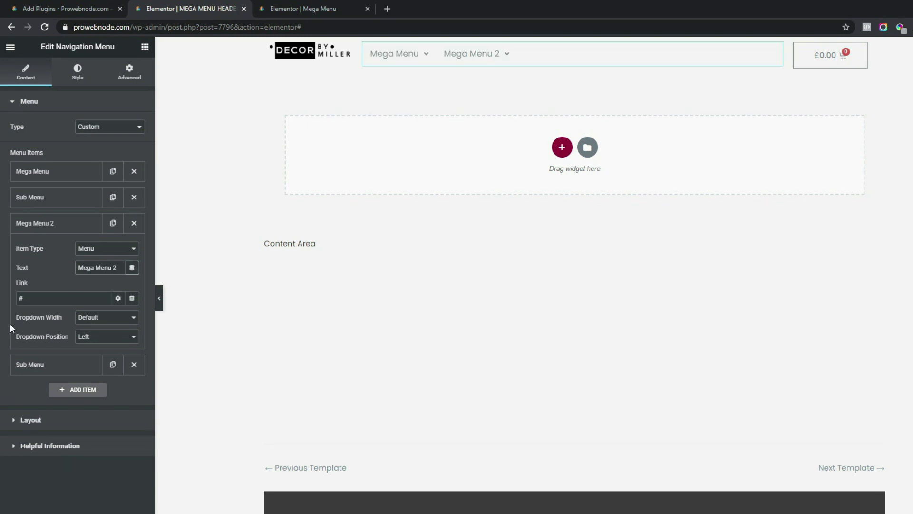
left_click(95, 318)
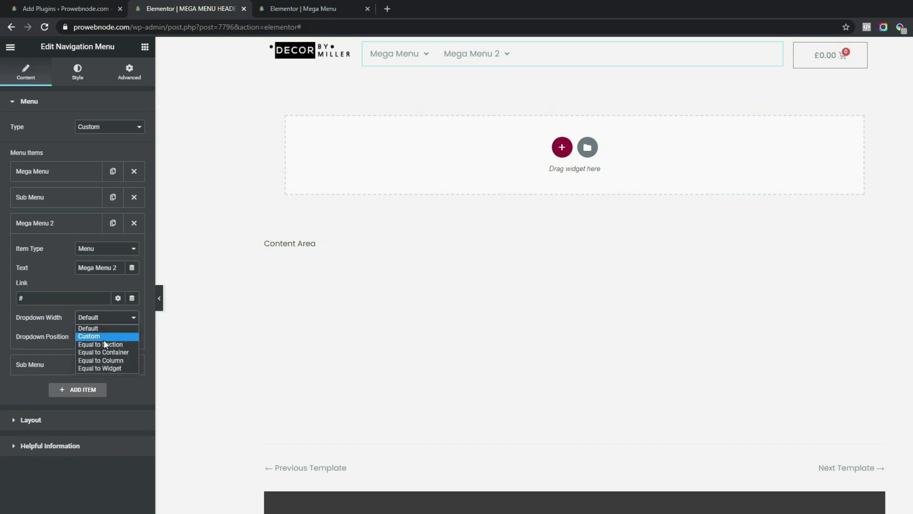
left_click(105, 344)
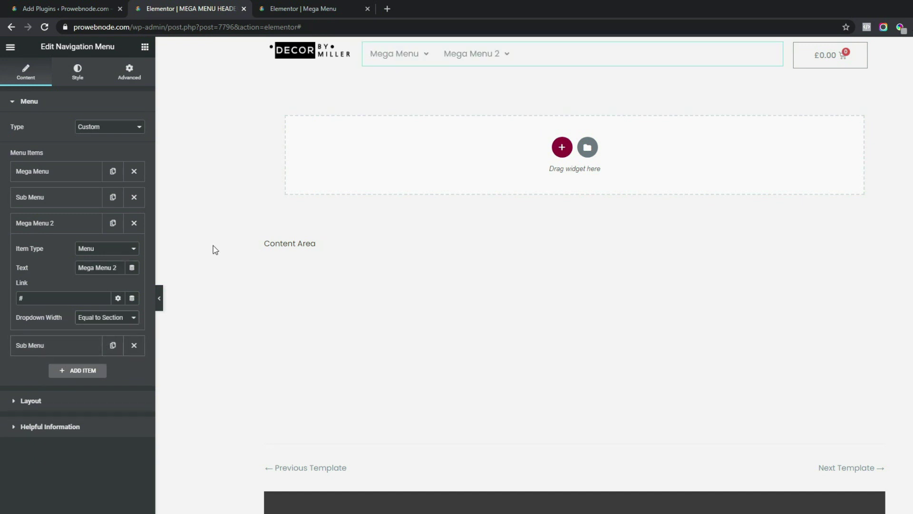
mouse_move(499, 65)
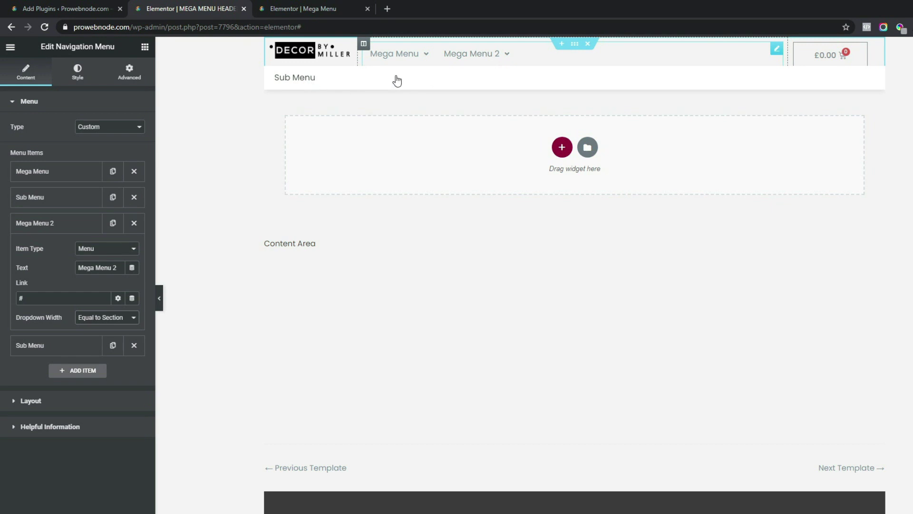
Step: Set the content of the Sub Menu item under Mega Menu 2 to the saved section Mega Menu and preview the dropdowns
left_click(27, 348)
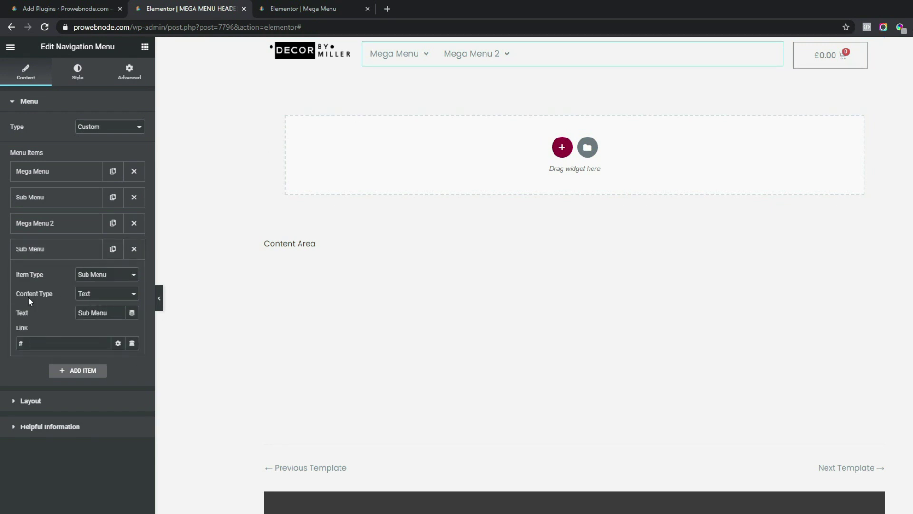
left_click(97, 293)
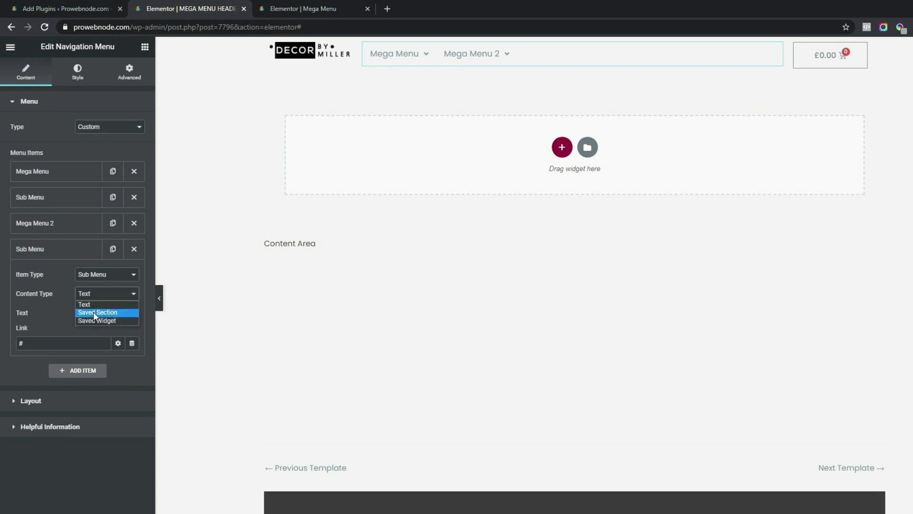
left_click(94, 312)
left_click(91, 313)
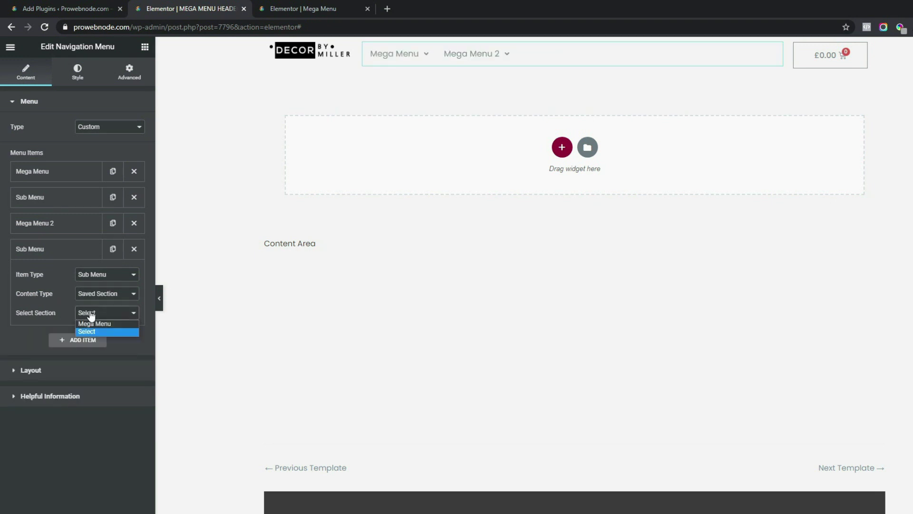
left_click(96, 324)
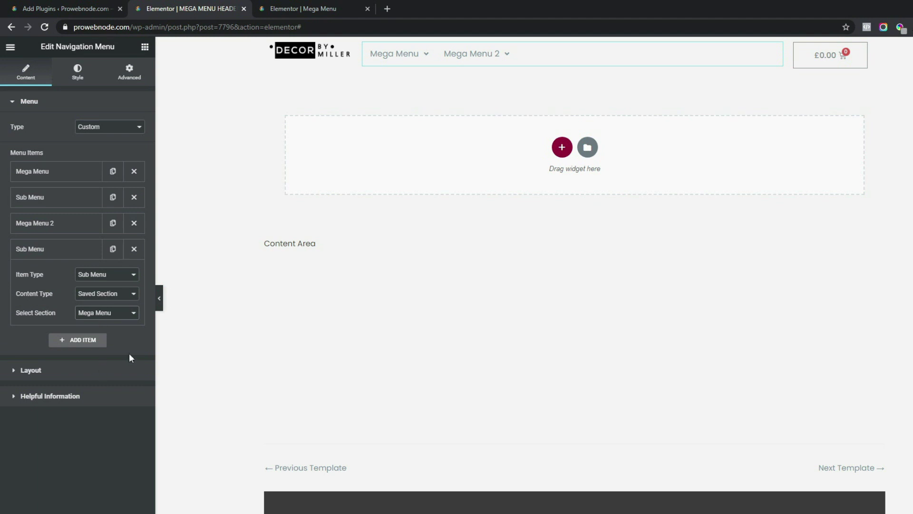
mouse_move(407, 56)
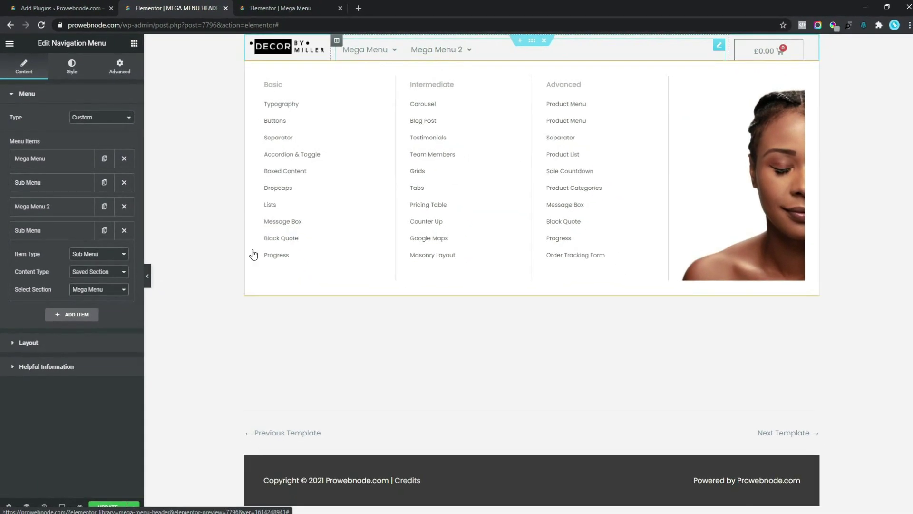
Step: Try the Vertical and Expanded layouts on the navigation menu and return the layout to Horizontal
left_click(28, 342)
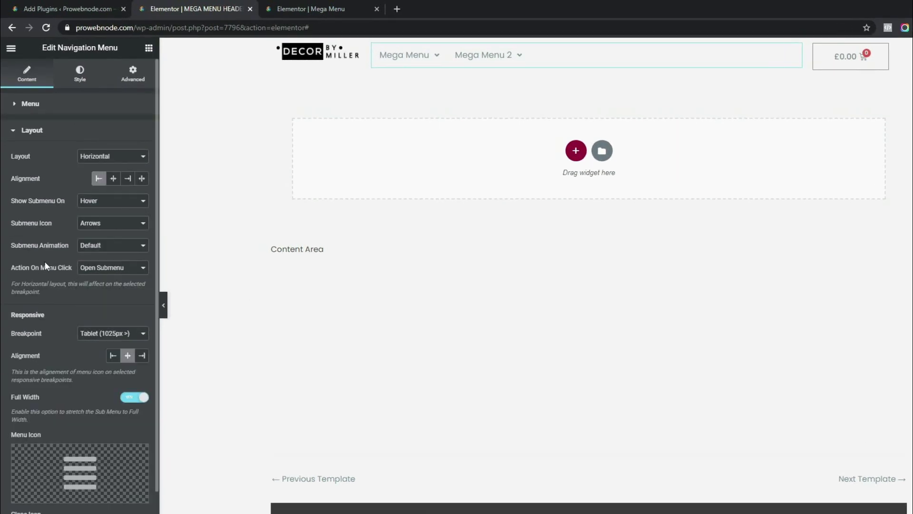
left_click(95, 178)
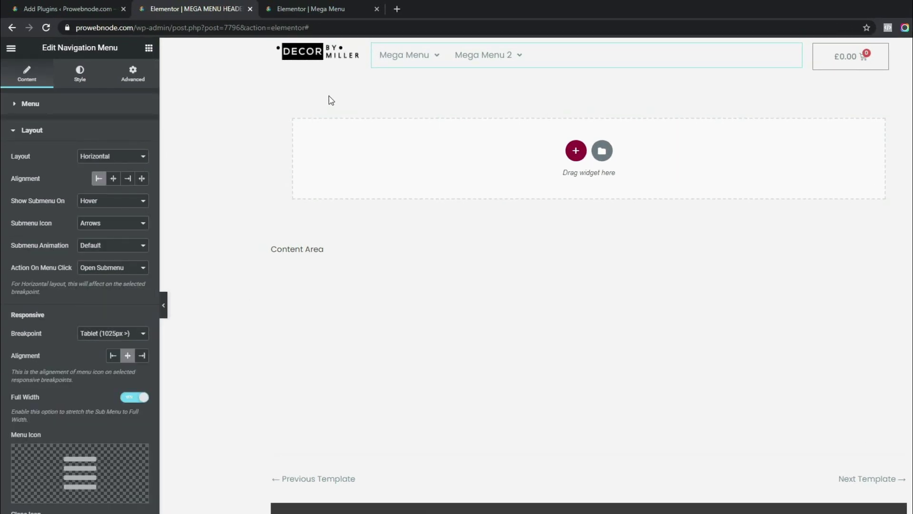
left_click(101, 159)
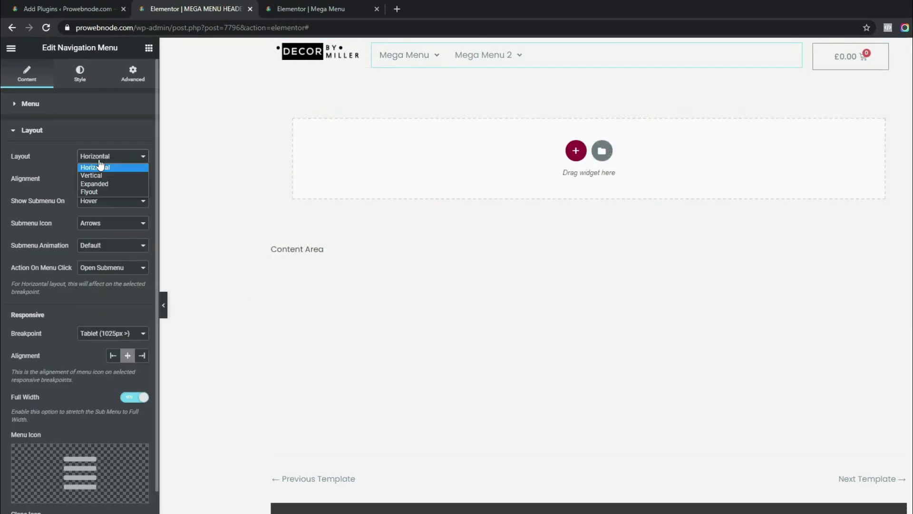
left_click(101, 171)
left_click(101, 158)
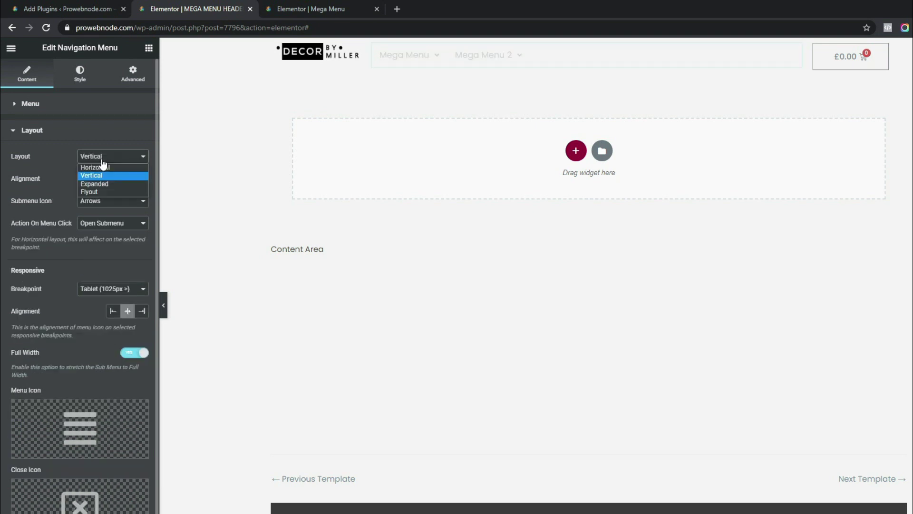
left_click(98, 186)
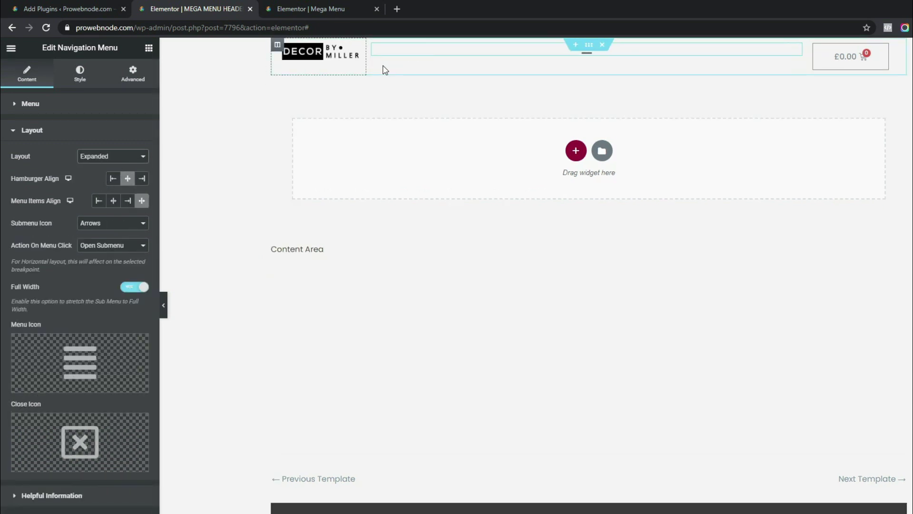
left_click(98, 157)
left_click(98, 165)
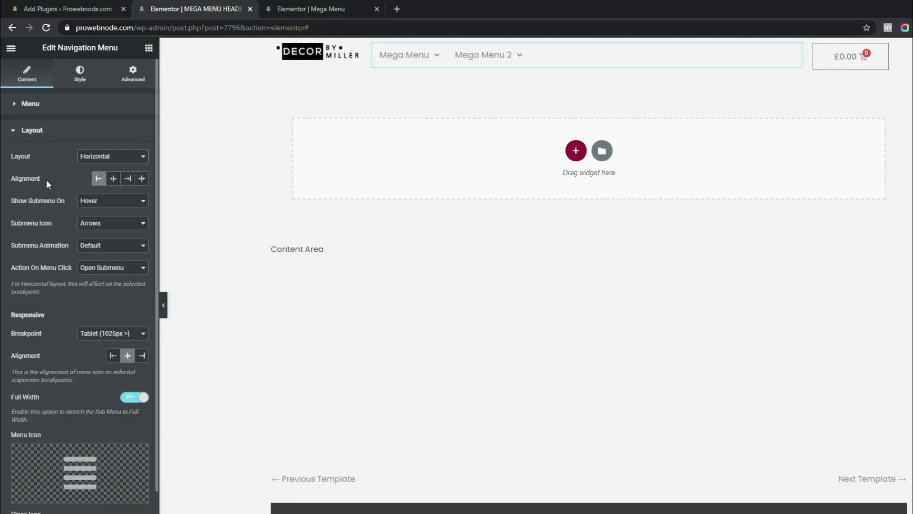
Step: Set the navigation menu's alignment to Center with its submenu shown on Hover, and preview the dropdown
left_click(113, 180)
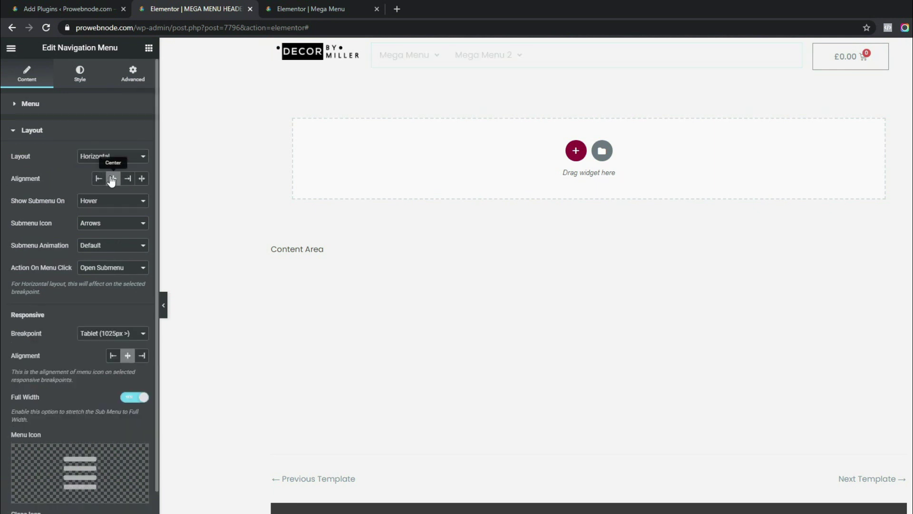
mouse_move(612, 56)
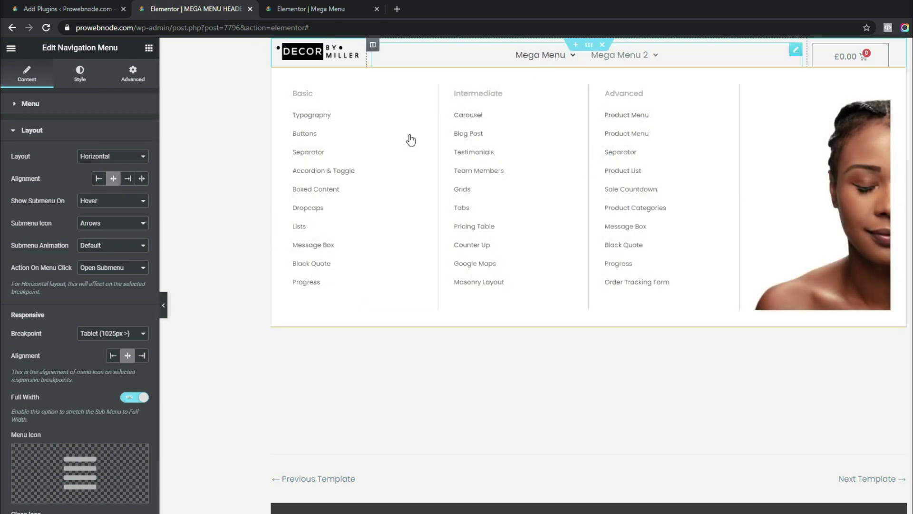
left_click(103, 203)
left_click(97, 212)
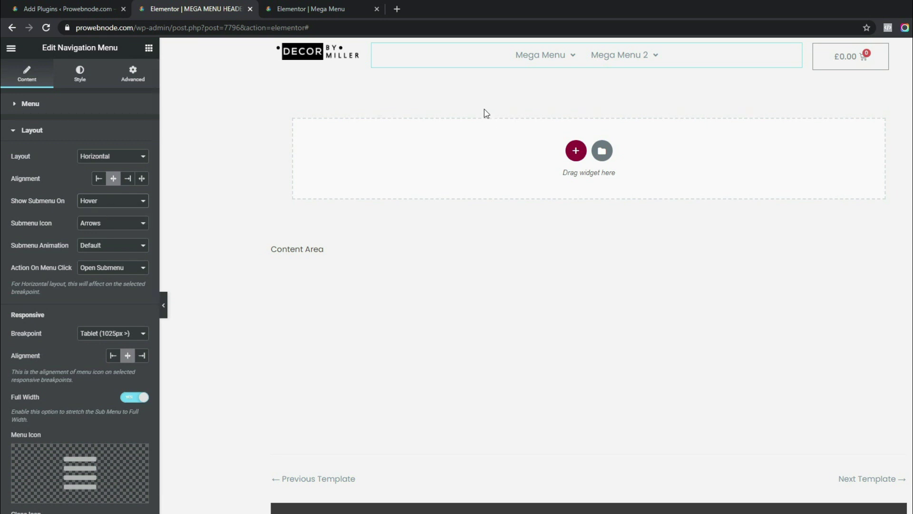
mouse_move(531, 55)
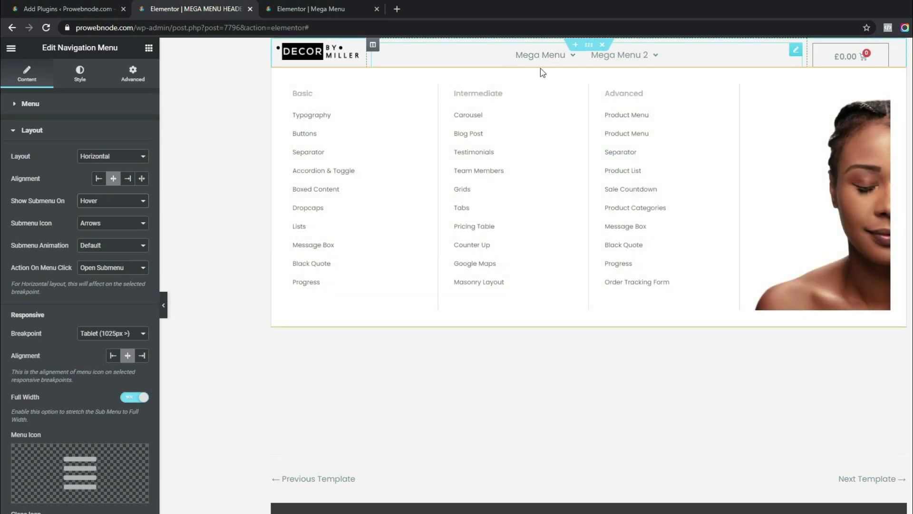
Step: Try showing the submenu on Click by opening the Mega Menu item, and switch the trigger back to Hover
left_click(101, 203)
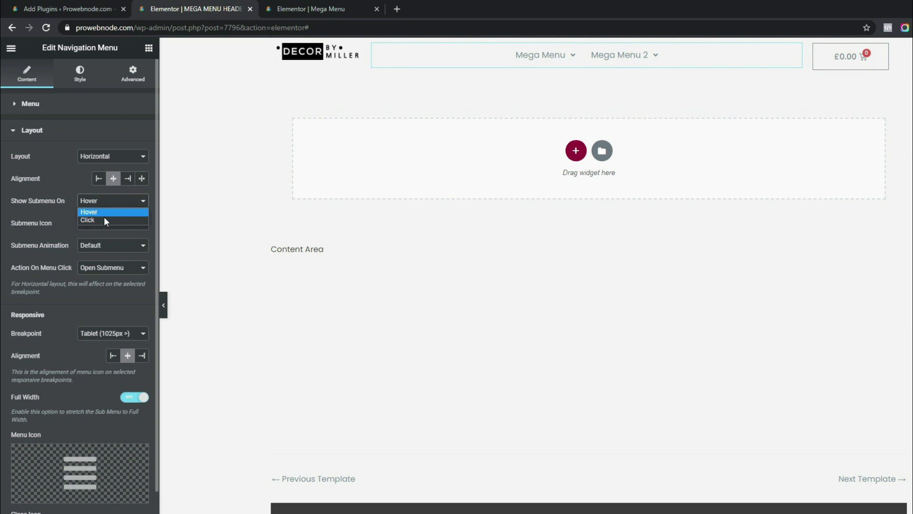
left_click(104, 215)
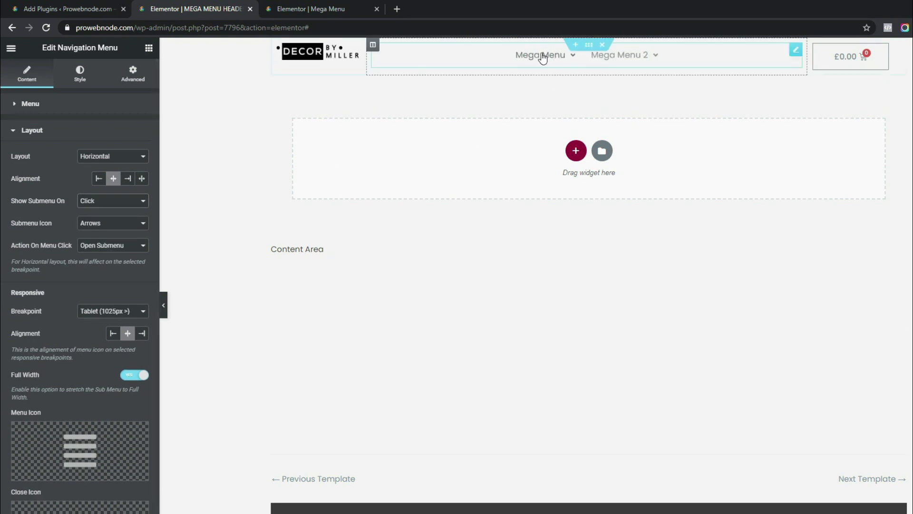
left_click(540, 55)
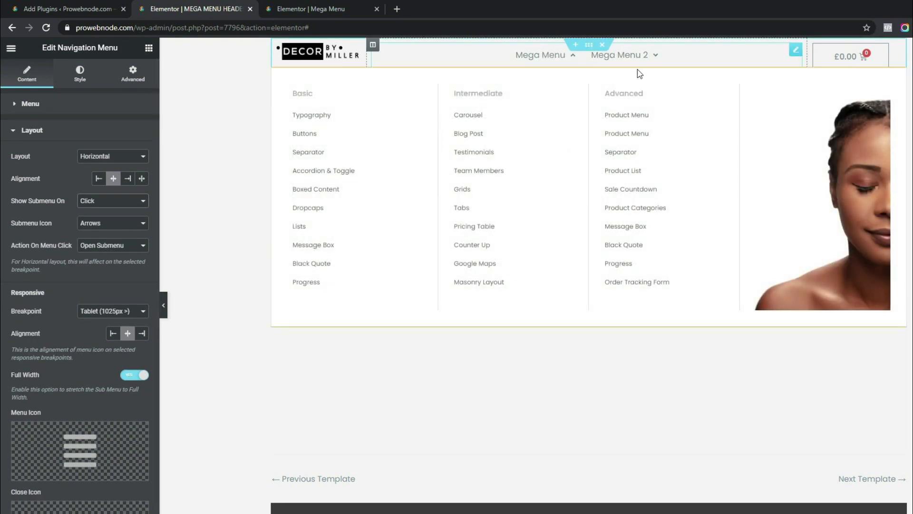
left_click(118, 203)
left_click(110, 211)
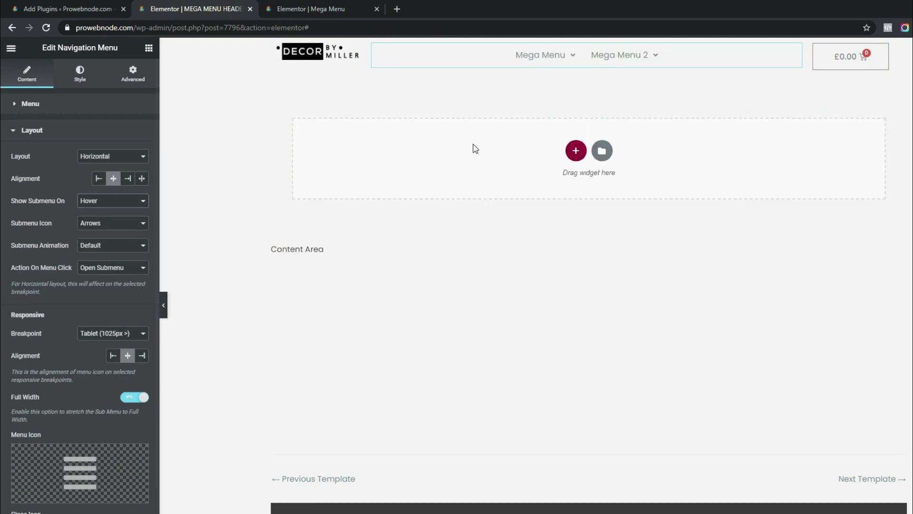
mouse_move(575, 61)
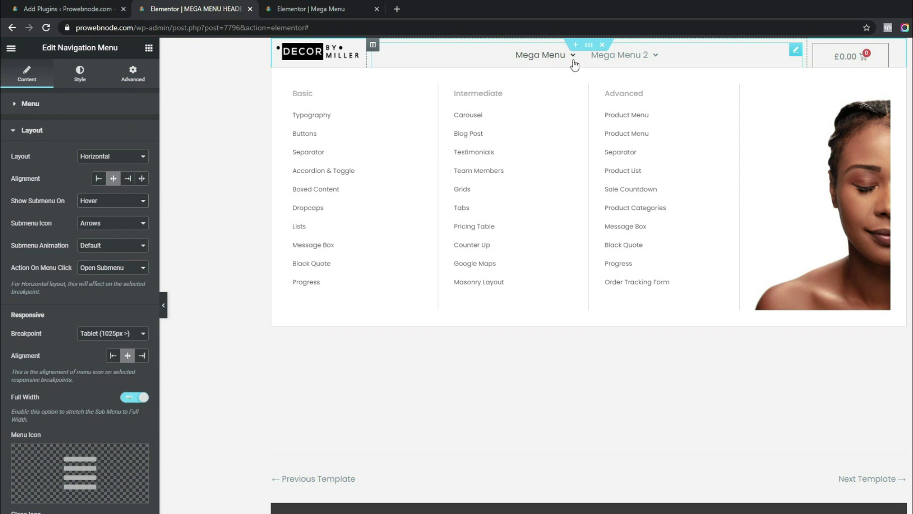
Step: Try the Plus Sign and Classic submenu icons on the navigation menu and restore Arrows
left_click(114, 223)
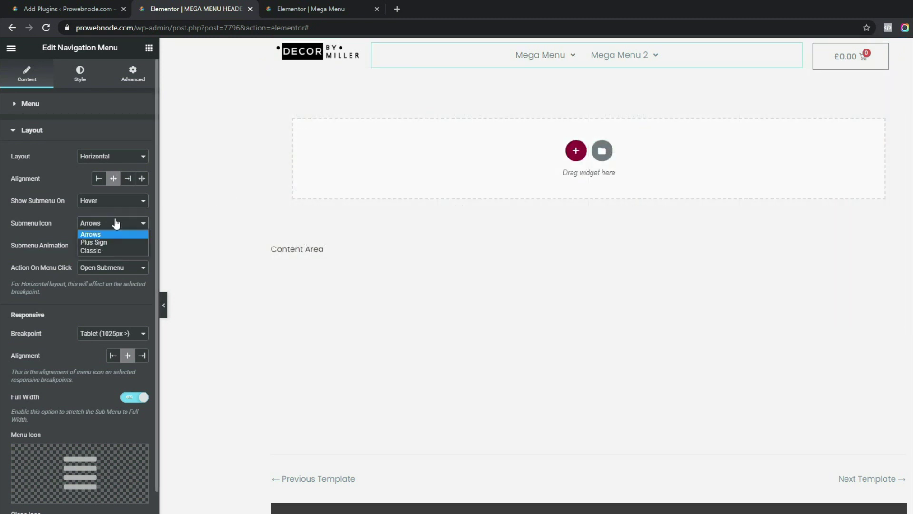
left_click(94, 243)
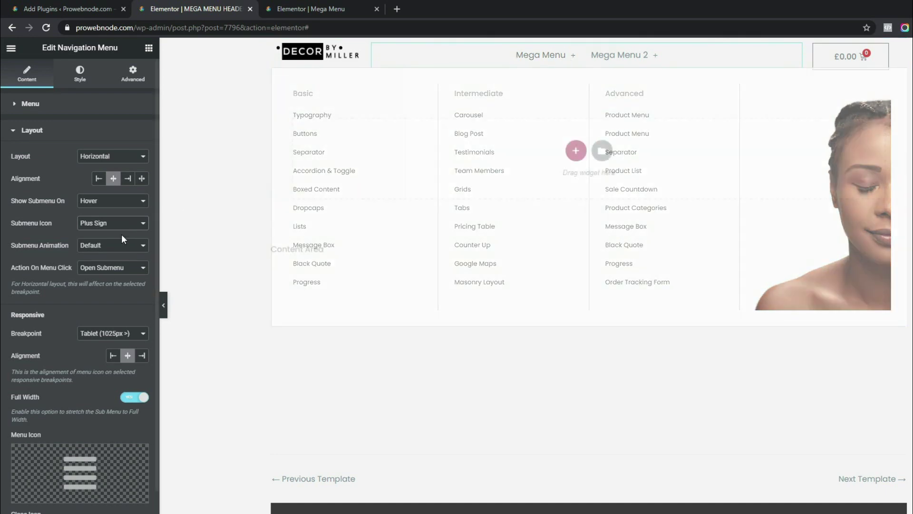
left_click(121, 226)
left_click(112, 250)
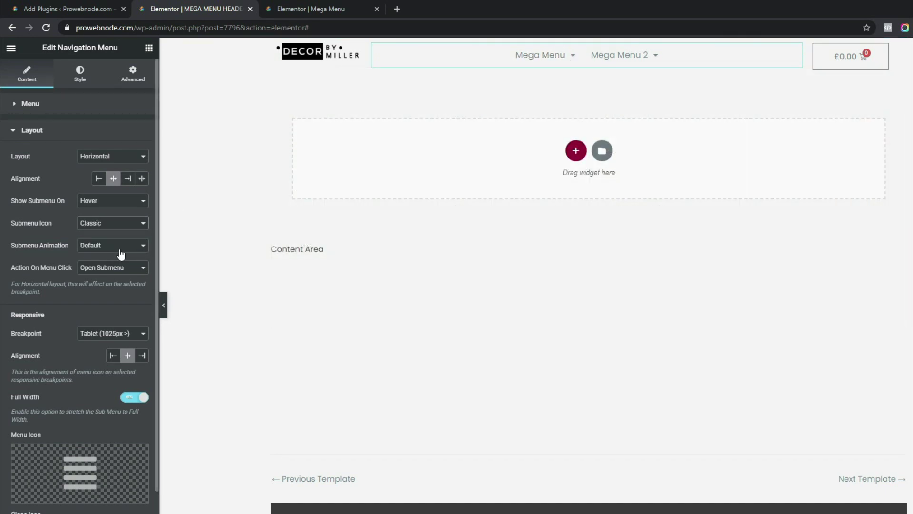
left_click(106, 224)
left_click(104, 234)
Step: Set the submenu animation to Slide Up and preview the dropdowns of both mega menu items
left_click(102, 247)
mouse_move(541, 55)
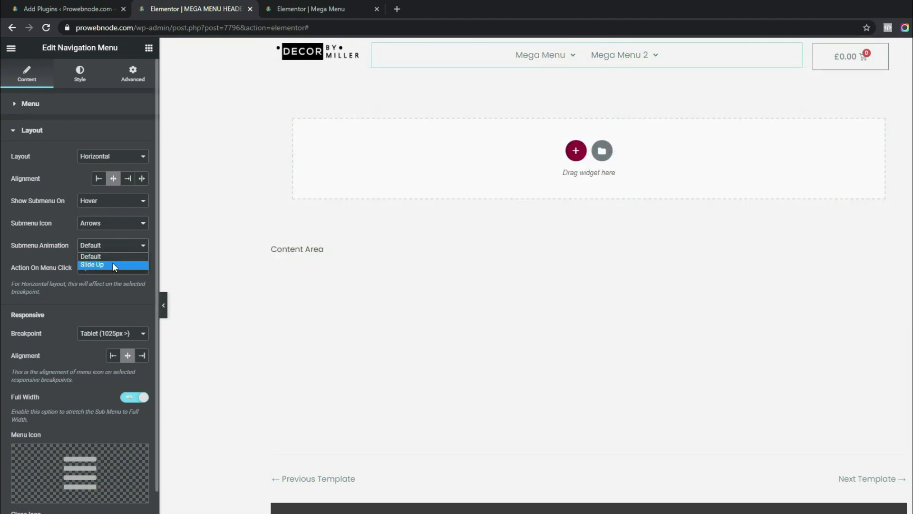
left_click(114, 266)
mouse_move(544, 55)
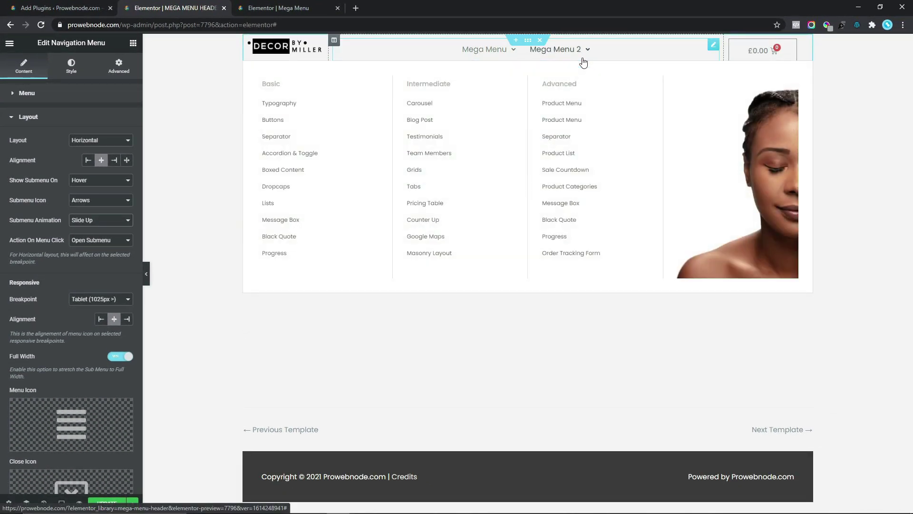
Step: Look over the menu's style settings and update the header template with the display condition Include Entire Site
left_click(72, 67)
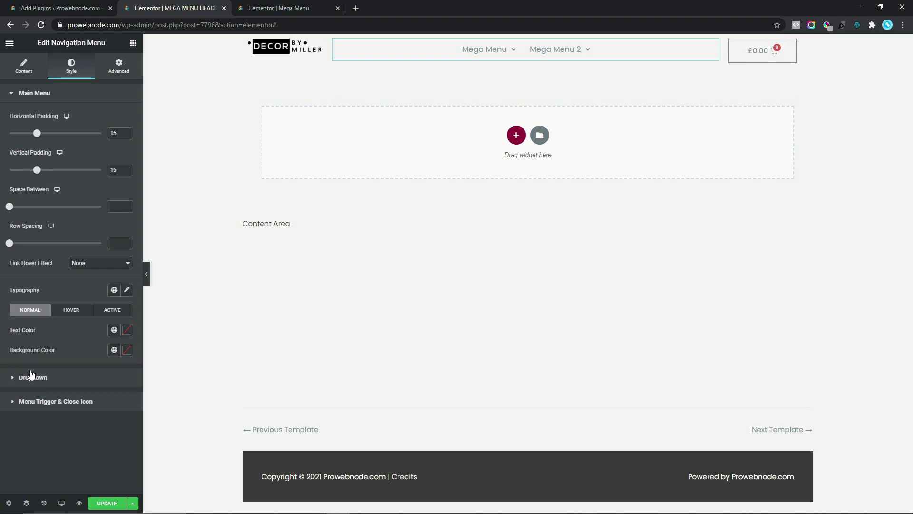
left_click(101, 504)
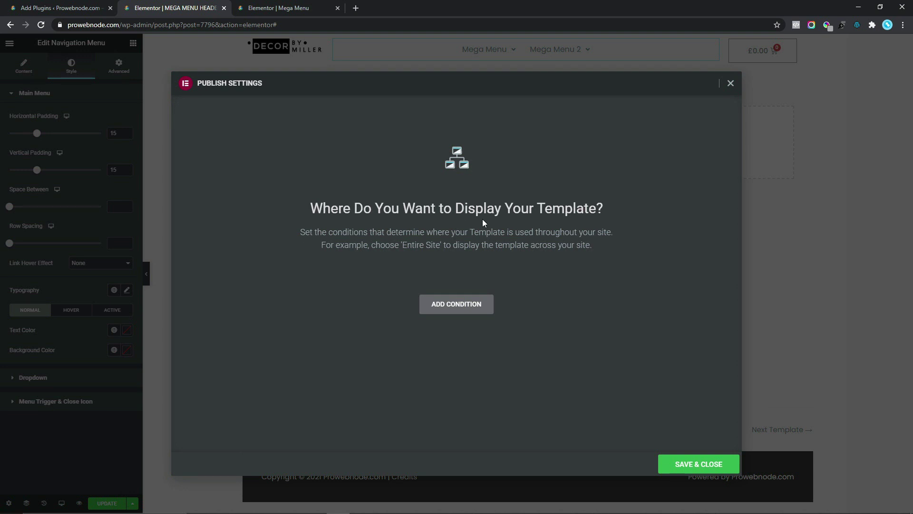
left_click(459, 307)
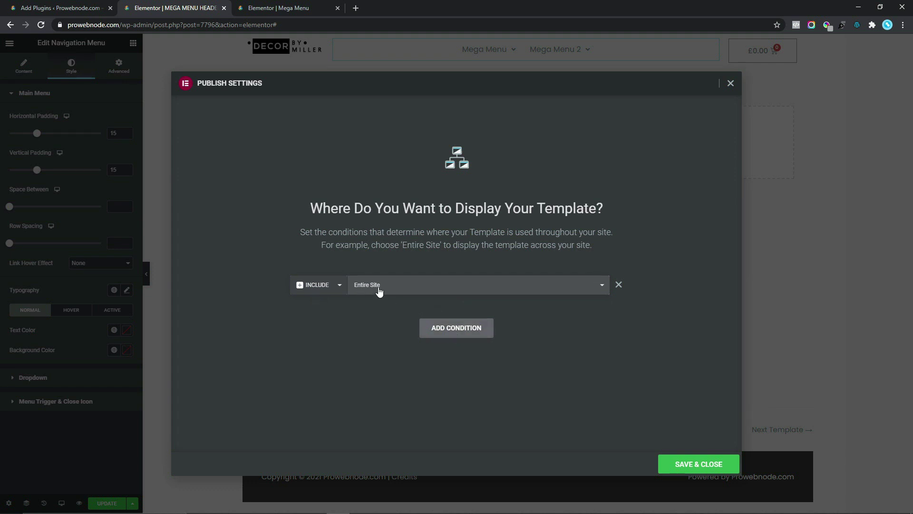
left_click(693, 461)
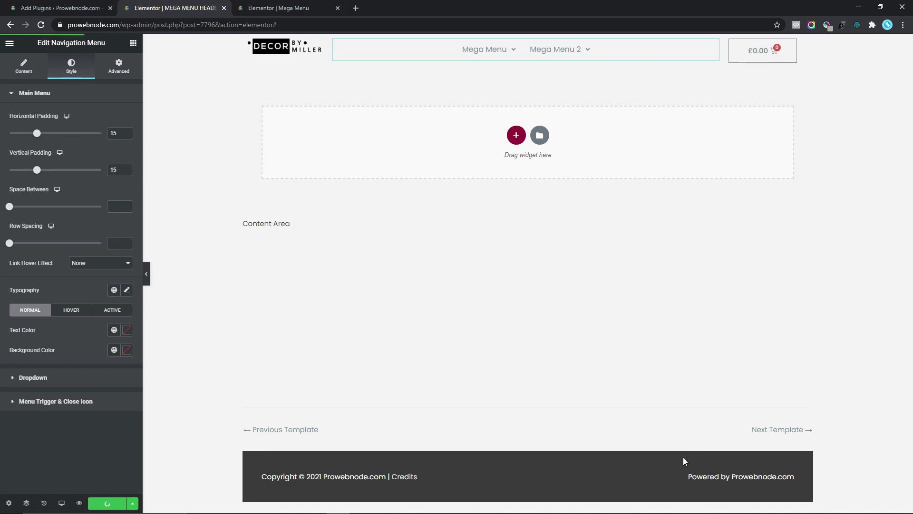
Step: Open the live site from the WordPress dashboard in a new browser tab and preview the Mega Menu and Mega Menu 2 dropdowns
left_click(84, 6)
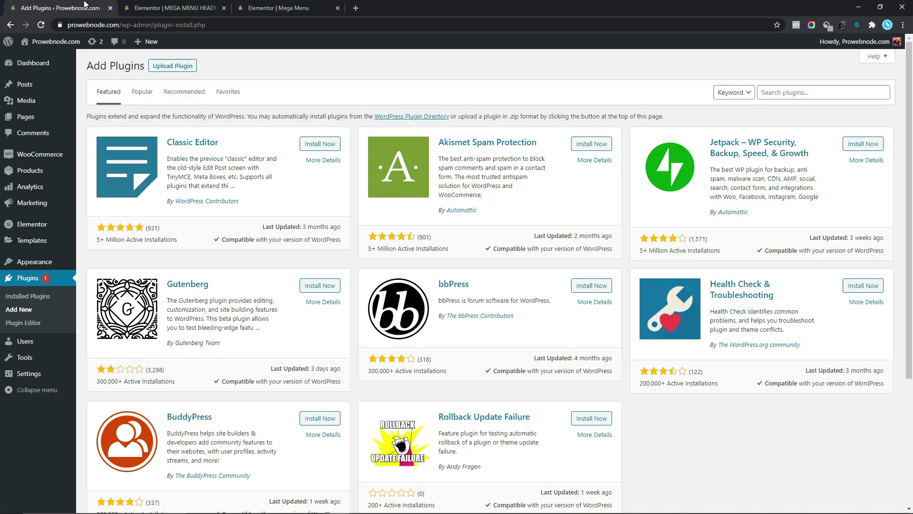
mouse_move(67, 42)
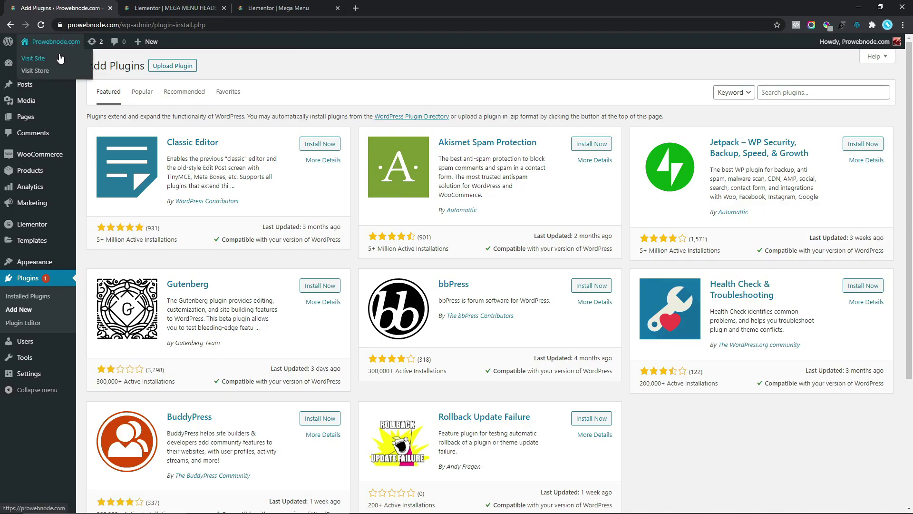
right_click(56, 57)
left_click(75, 62)
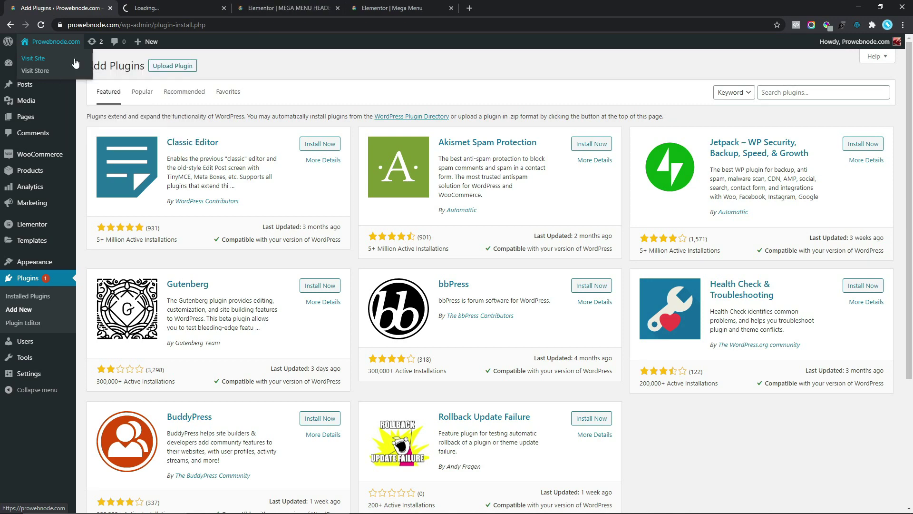
left_click(147, 10)
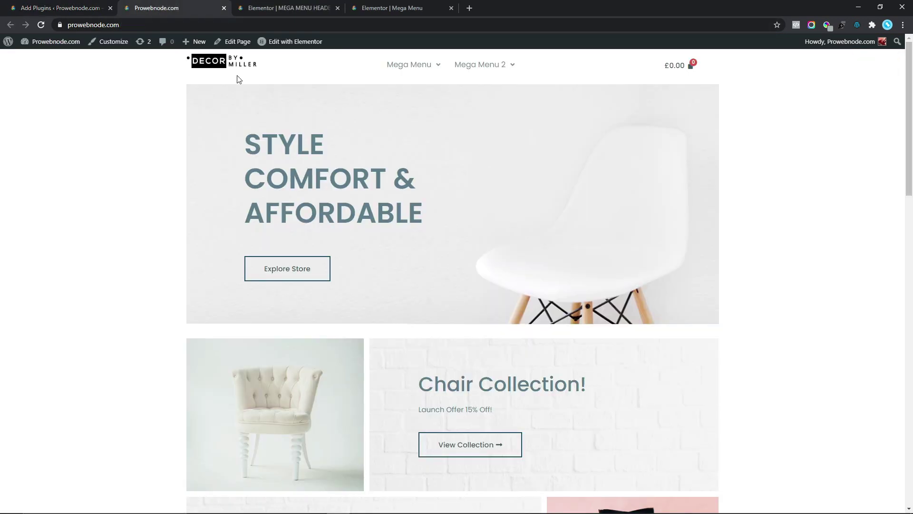
mouse_move(415, 75)
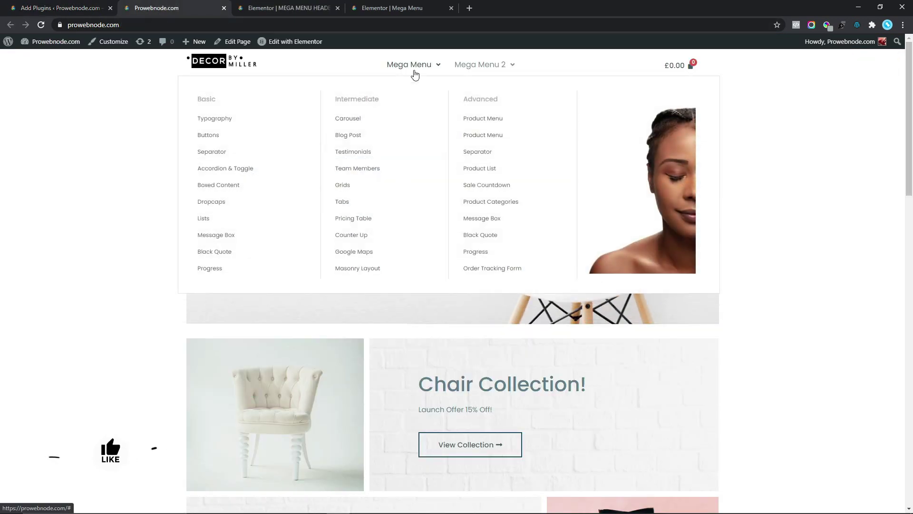
mouse_move(455, 73)
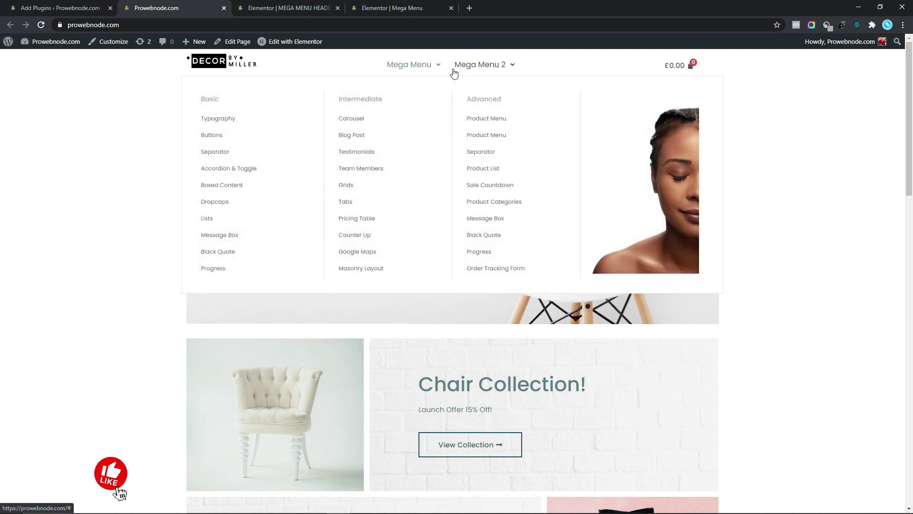